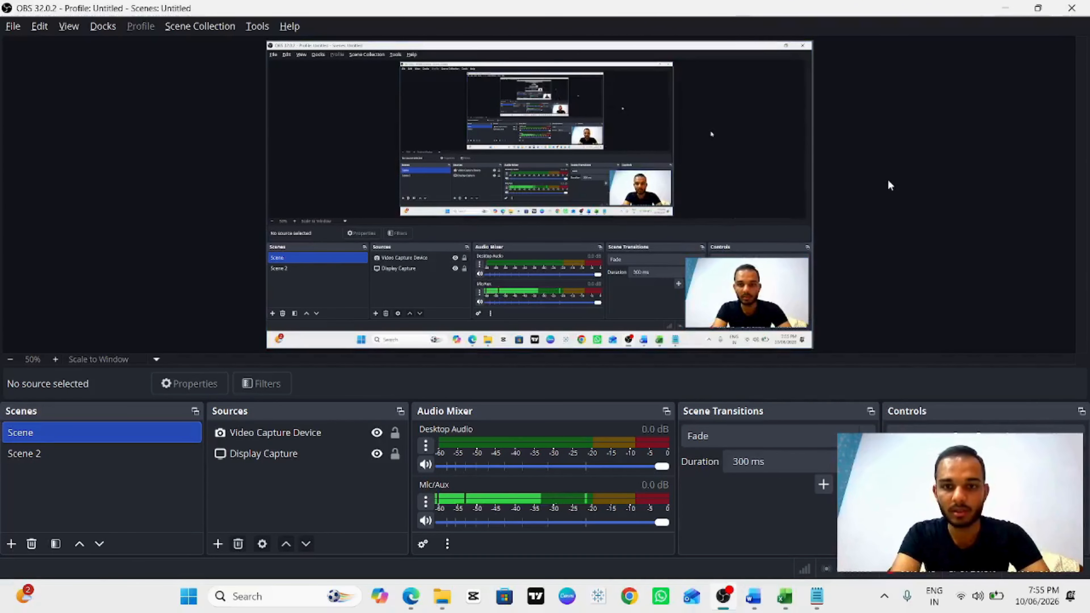
Step: Switch to the Word document and review the list of Part-3 topics
{"action": "key", "text": "alt+Tab"}
{"action": "key", "text": "alt+Tab"}
{"action": "key", "text": "alt+Tab"}
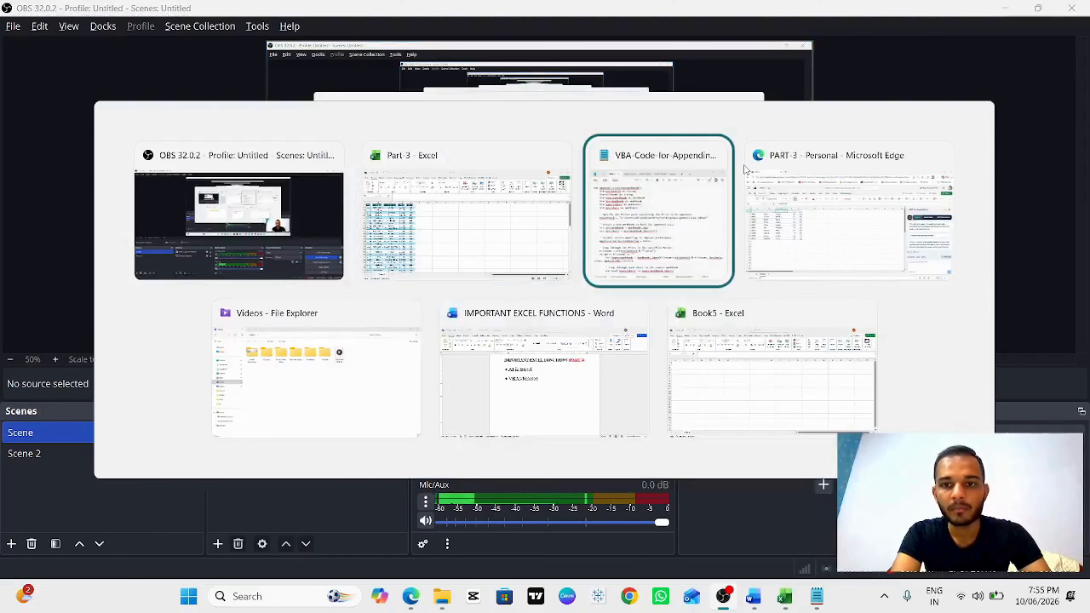
{"action": "key", "text": "alt+Tab"}
{"action": "key", "text": "alt+Tab"}
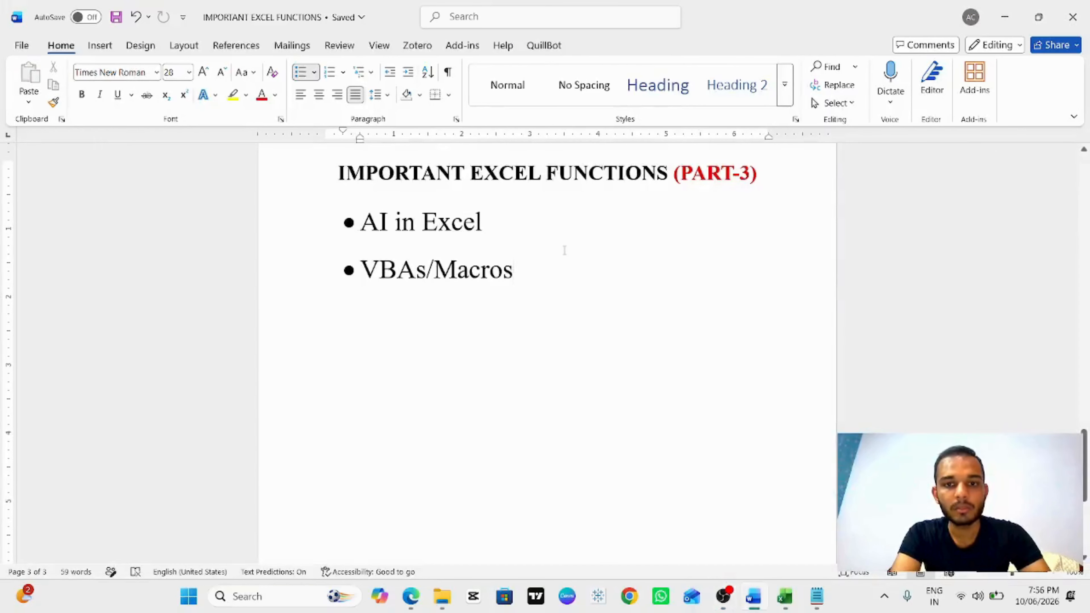
{"action": "scroll", "coordinate": [707, 257], "scroll_direction": "up", "scroll_amount": 1}
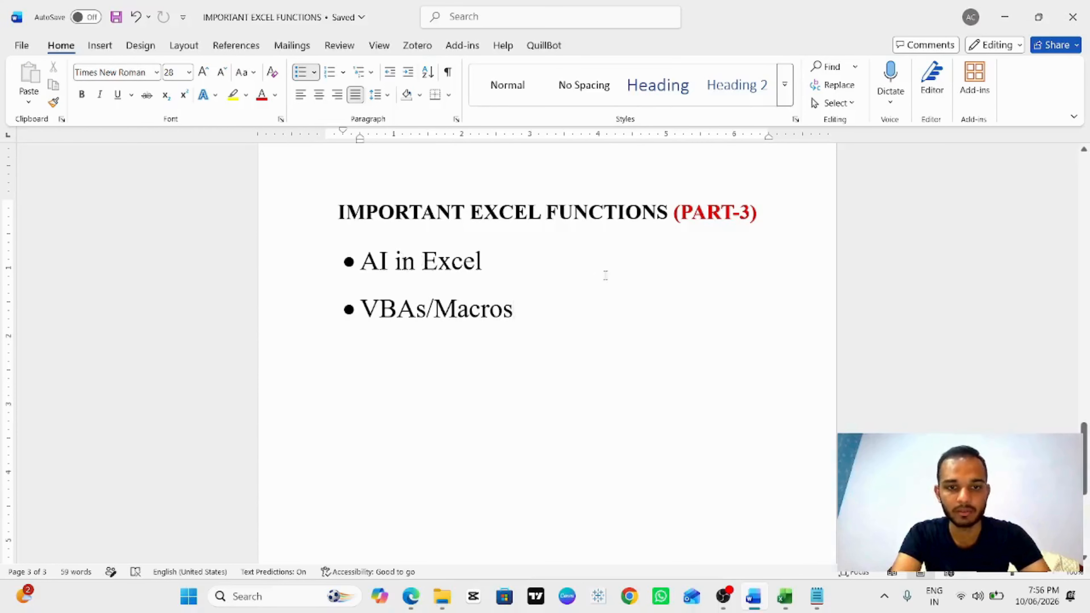
Step: Switch to the Part 3 Excel workbook and clear all existing data from the sheet
{"action": "key", "text": "alt+Tab"}
{"action": "key", "text": "alt+Tab"}
{"action": "key", "text": "alt+Tab"}
{"action": "key", "text": "alt+Tab"}
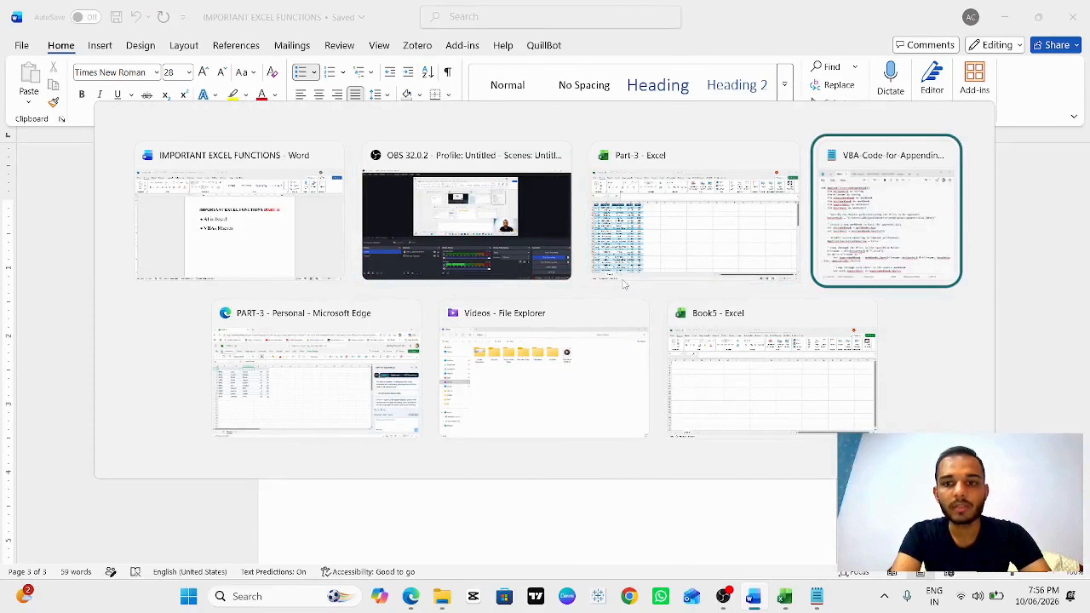
{"action": "key", "text": "alt+Tab"}
{"action": "key", "text": "alt+Tab"}
{"action": "key", "text": "alt+Tab"}
{"action": "key", "text": "alt+Tab"}
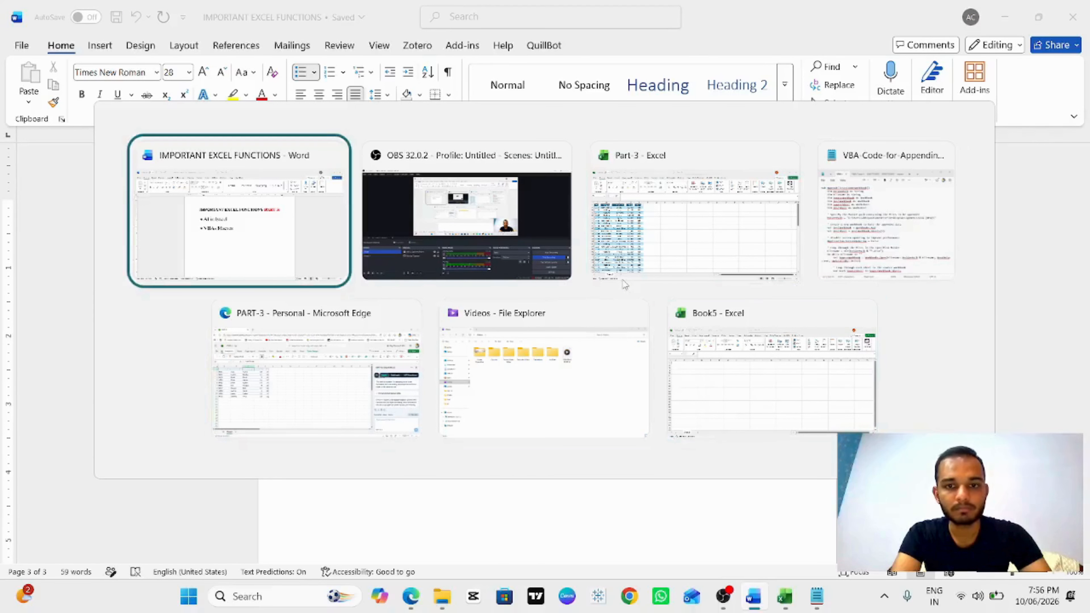
{"action": "key", "text": "alt+Tab"}
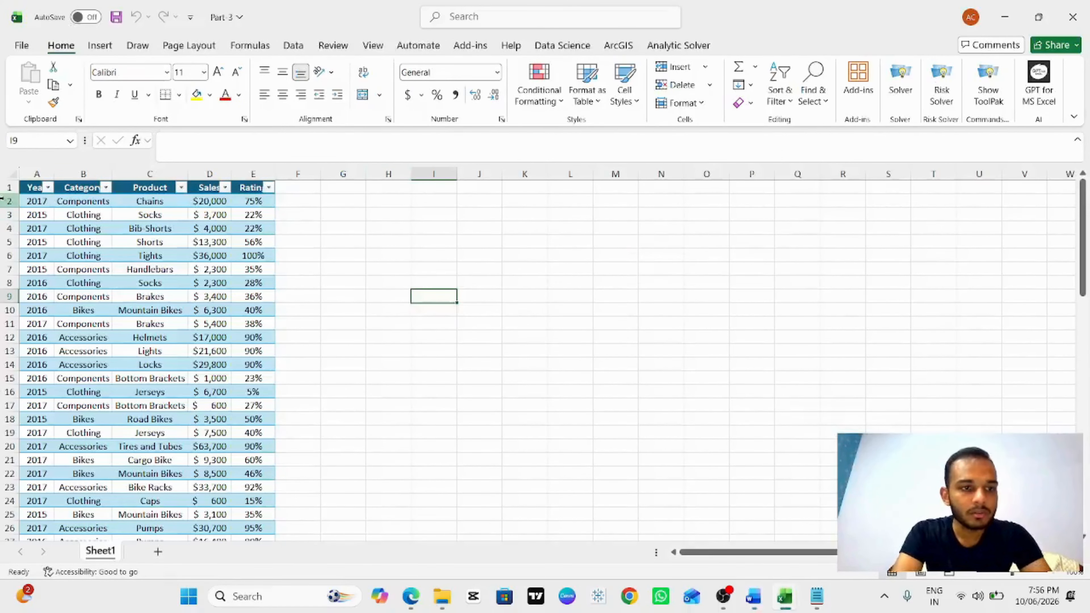
{"action": "left_click", "coordinate": [13, 173]}
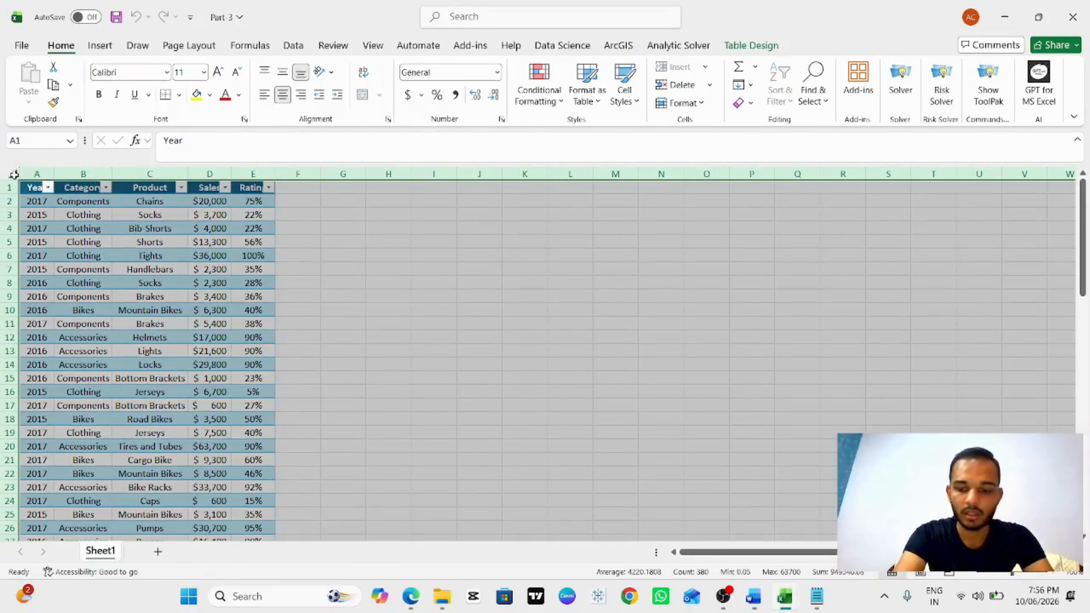
{"action": "key", "text": "Delete"}
{"action": "left_click", "coordinate": [45, 189]}
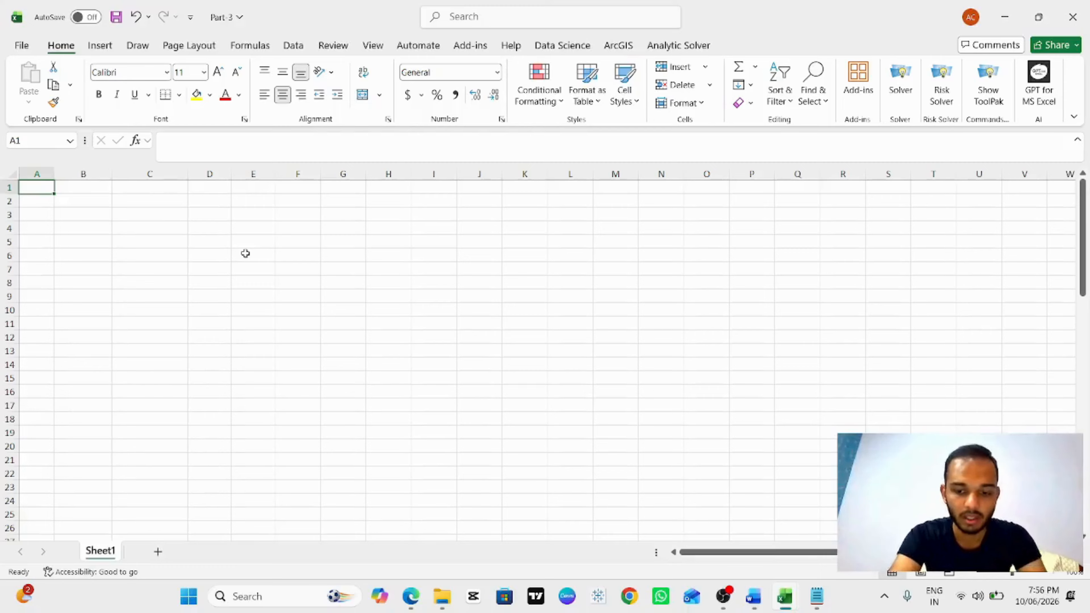
Step: Enter =AI.TABLE("create a table of 10 random students") in cell A1
{"action": "type", "text": "="}
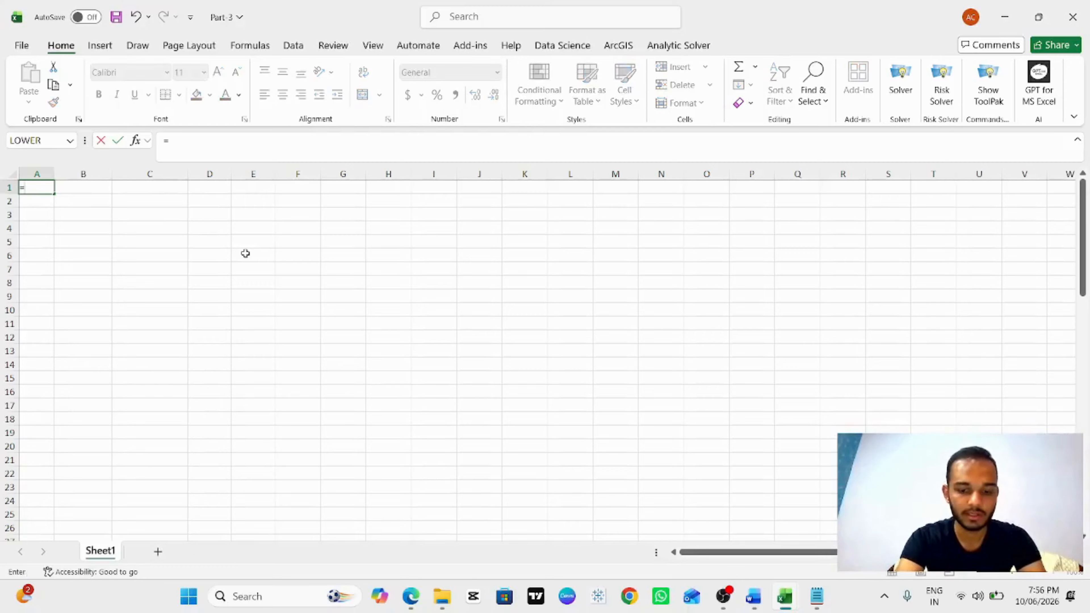
{"action": "type", "text": "ai"}
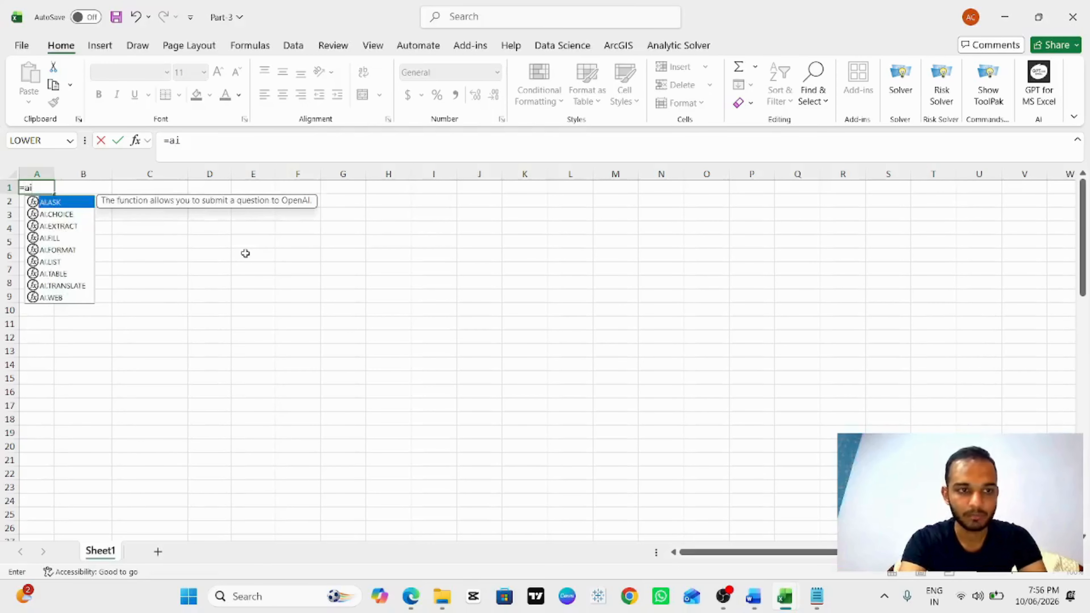
{"action": "type", "text": "."}
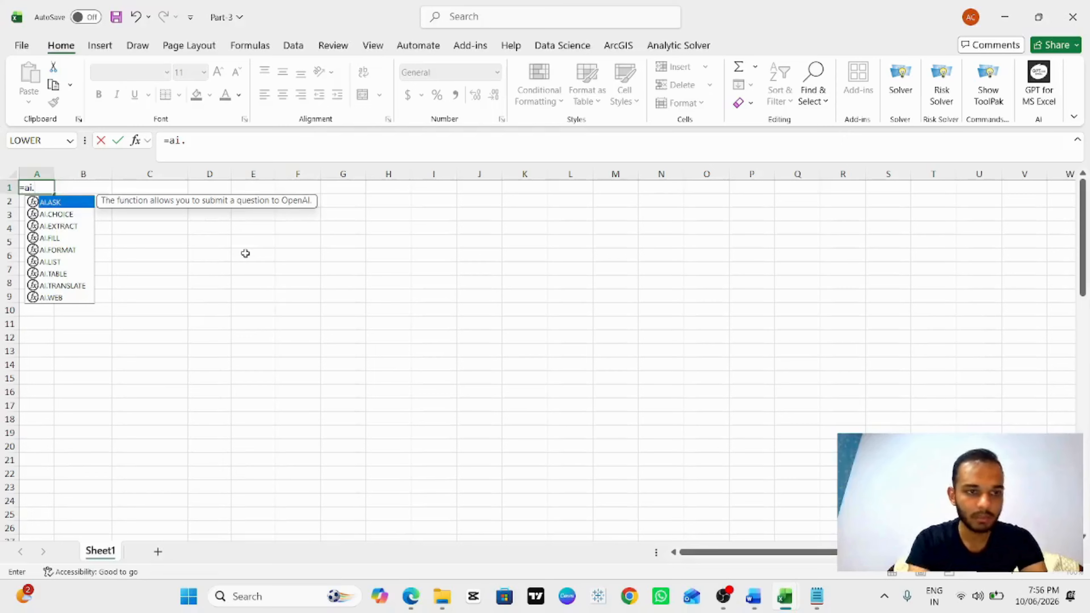
{"action": "type", "text": "tab"}
{"action": "key", "text": "Tab"}
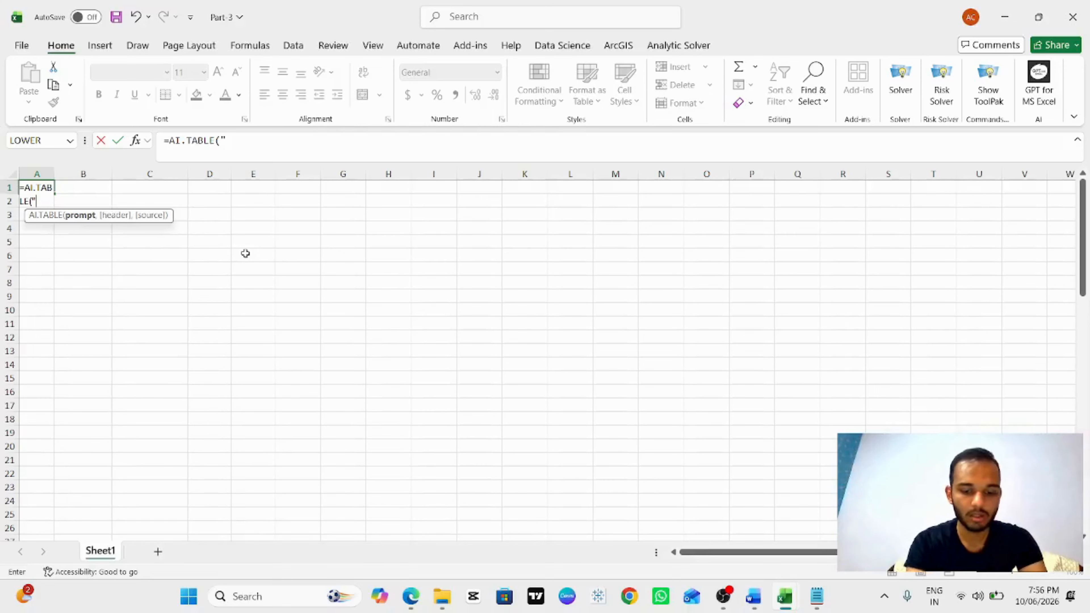
{"action": "type", "text": "create a"}
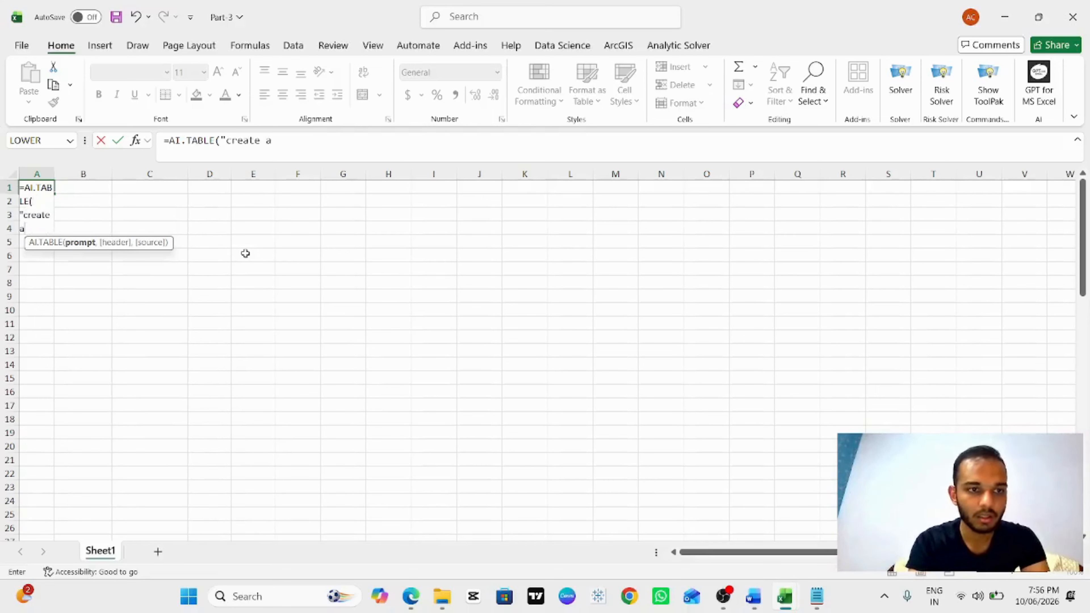
{"action": "type", "text": " table"}
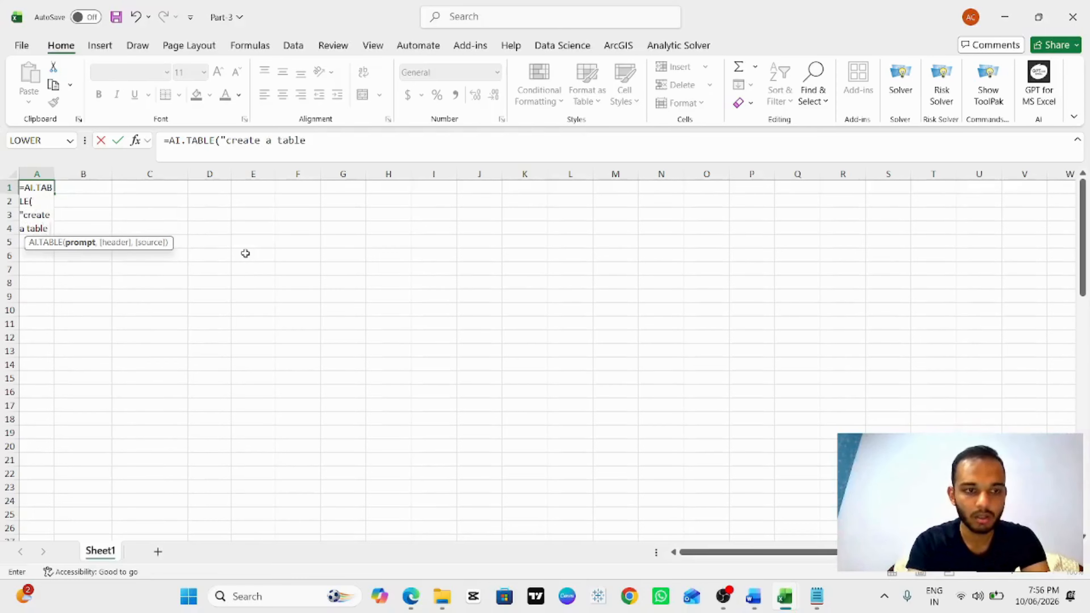
{"action": "type", "text": " of 10"}
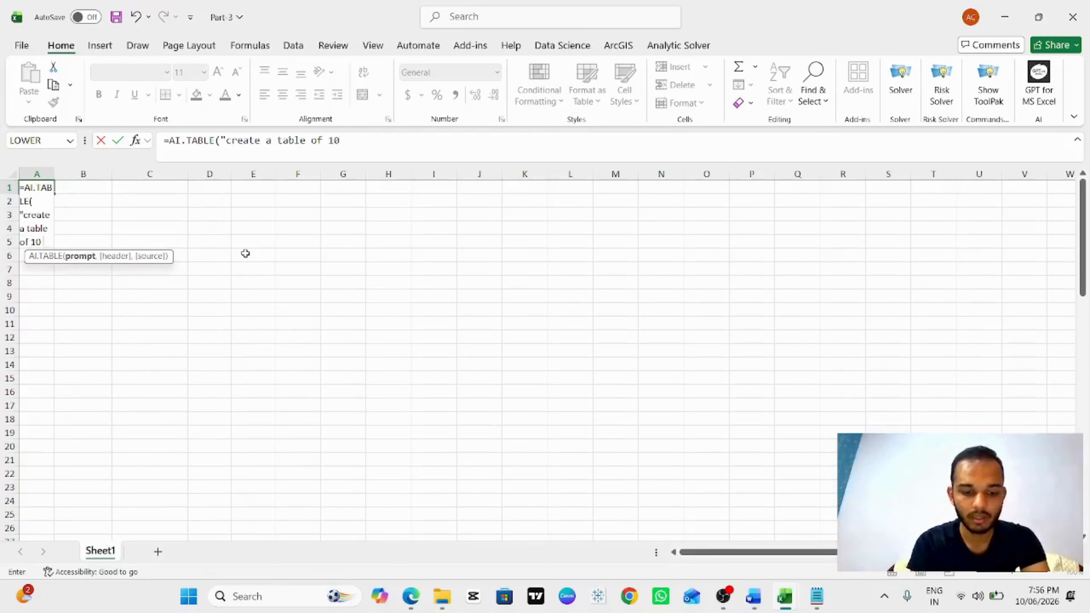
{"action": "type", "text": " random"}
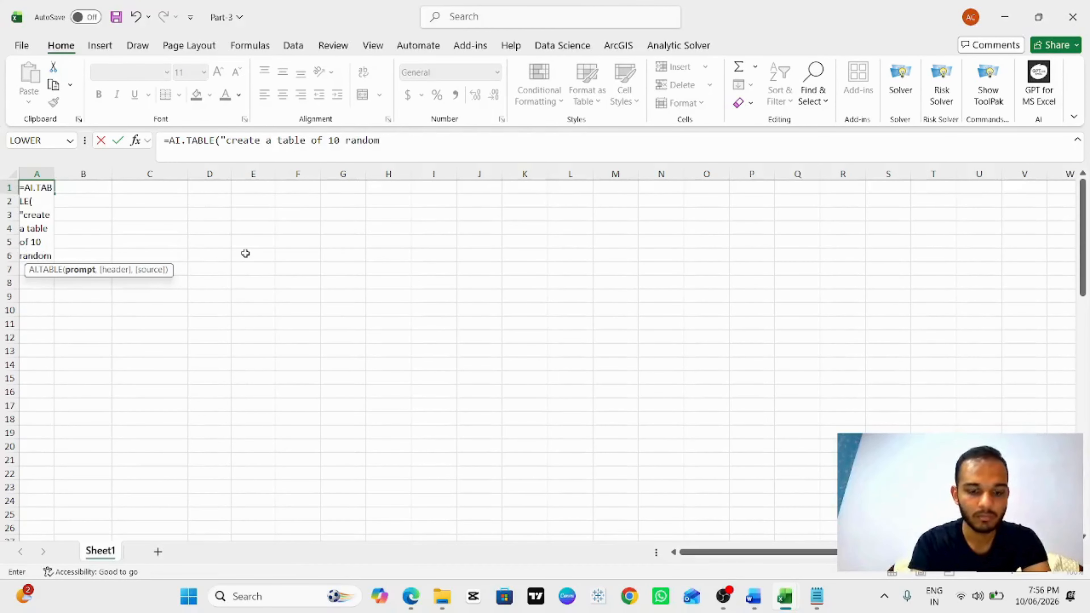
{"action": "type", "text": " students"}
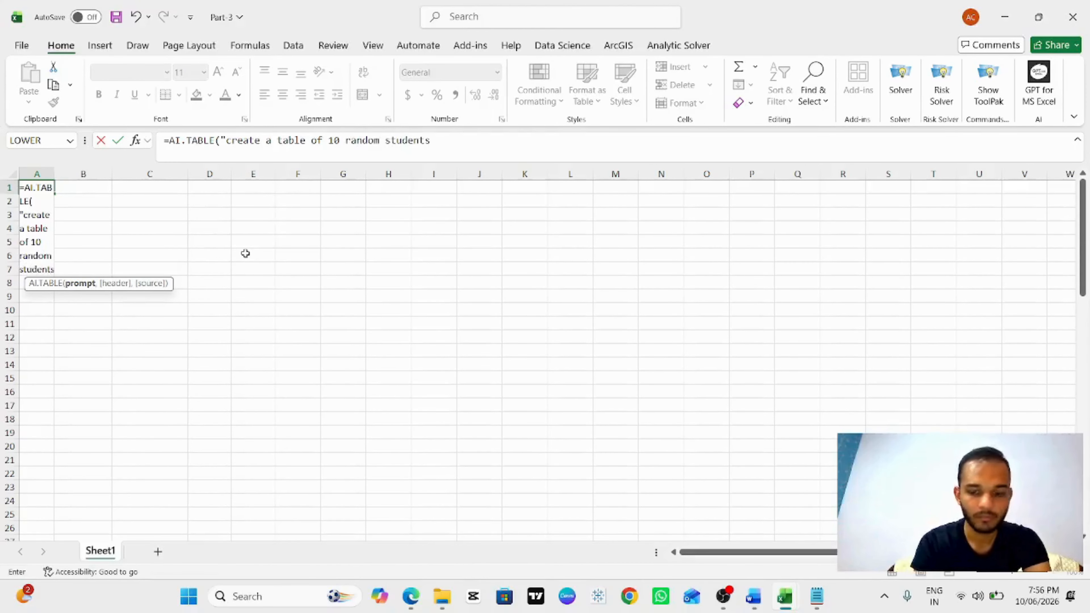
{"action": "type", "text": "\""}
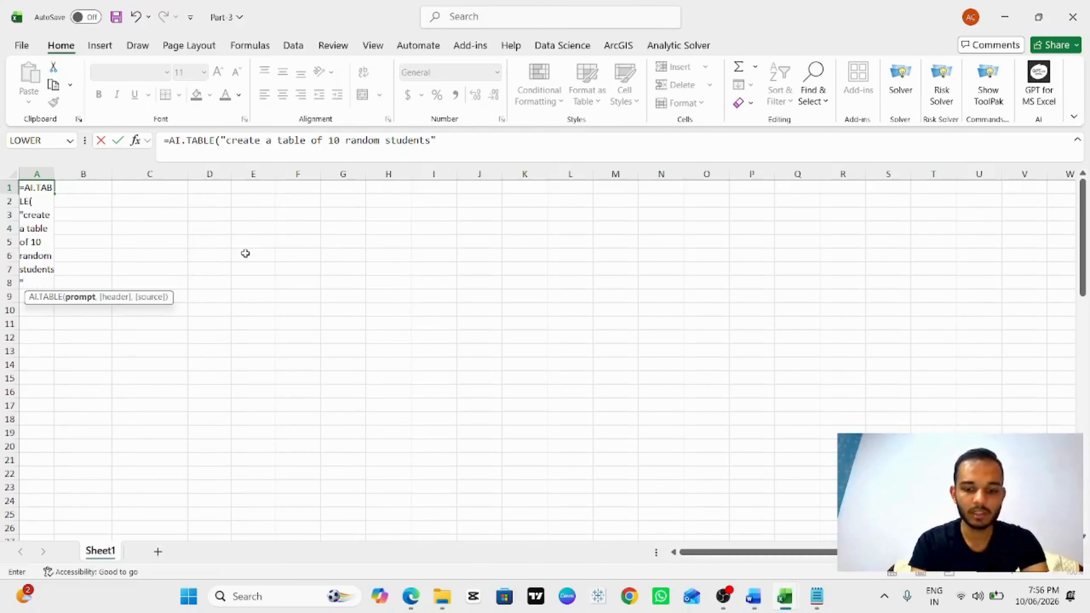
{"action": "key", "text": "Return"}
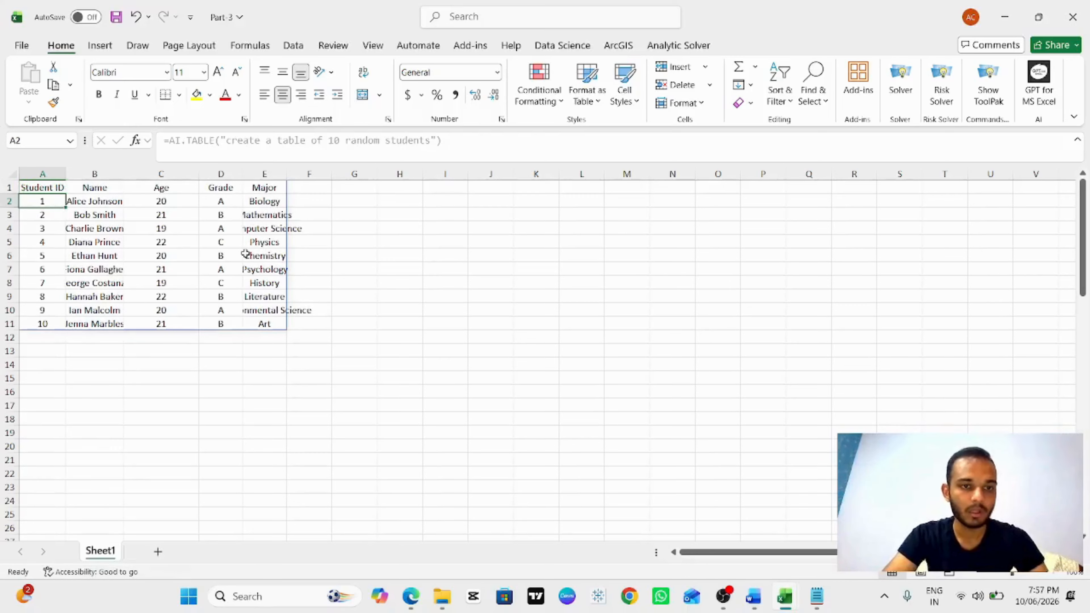
Step: Widen columns A through E to fit the generated student table
{"action": "left_click_drag", "start_coordinate": [66, 173], "coordinate": [296, 174]}
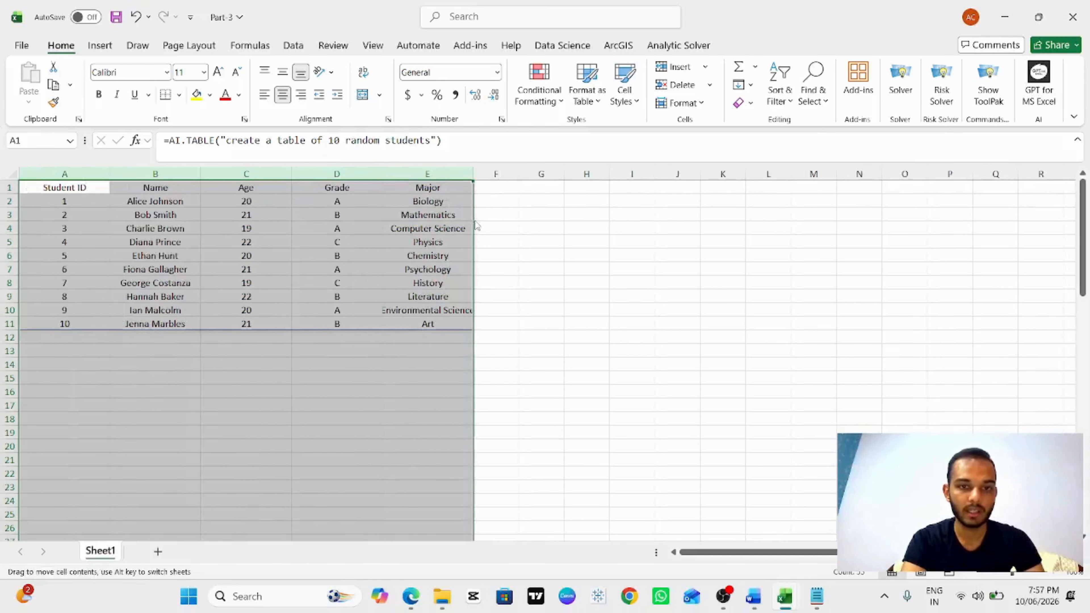
{"action": "left_click", "coordinate": [524, 214]}
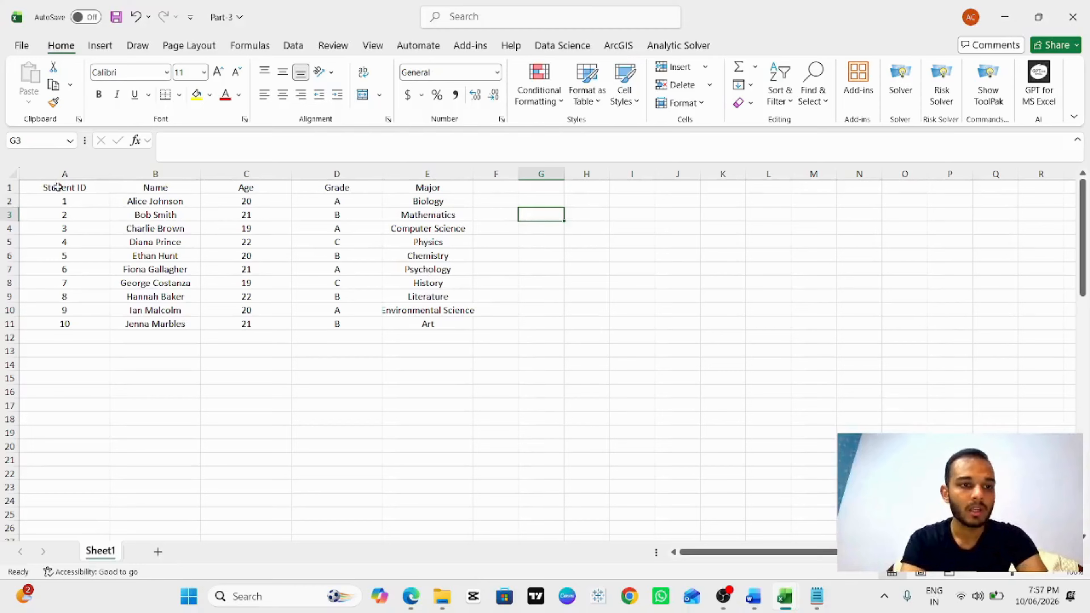
{"action": "left_click_drag", "start_coordinate": [54, 188], "coordinate": [402, 322]}
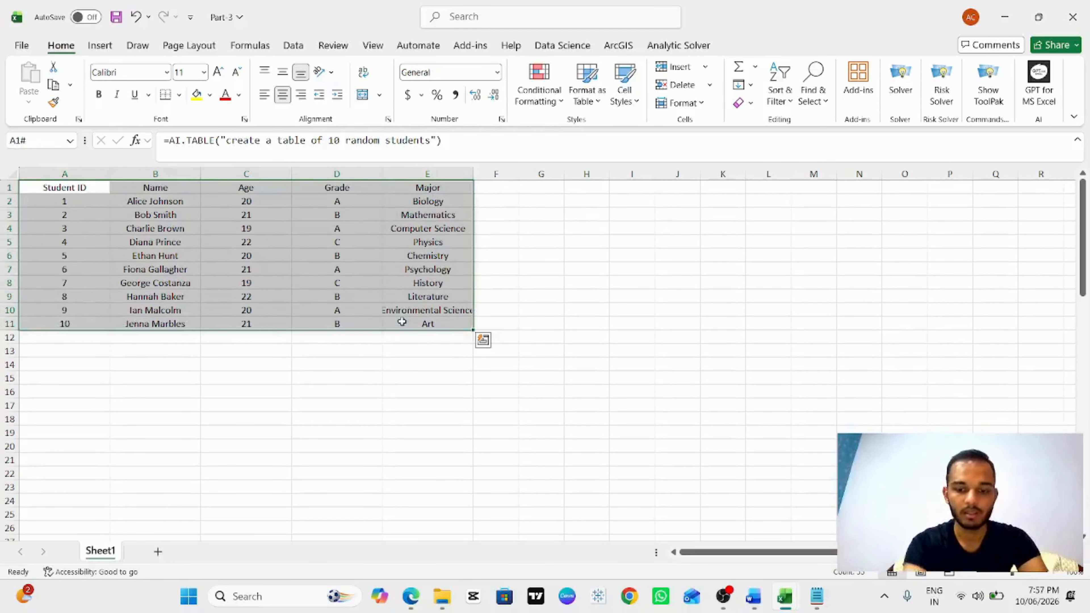
{"action": "left_click", "coordinate": [337, 312]}
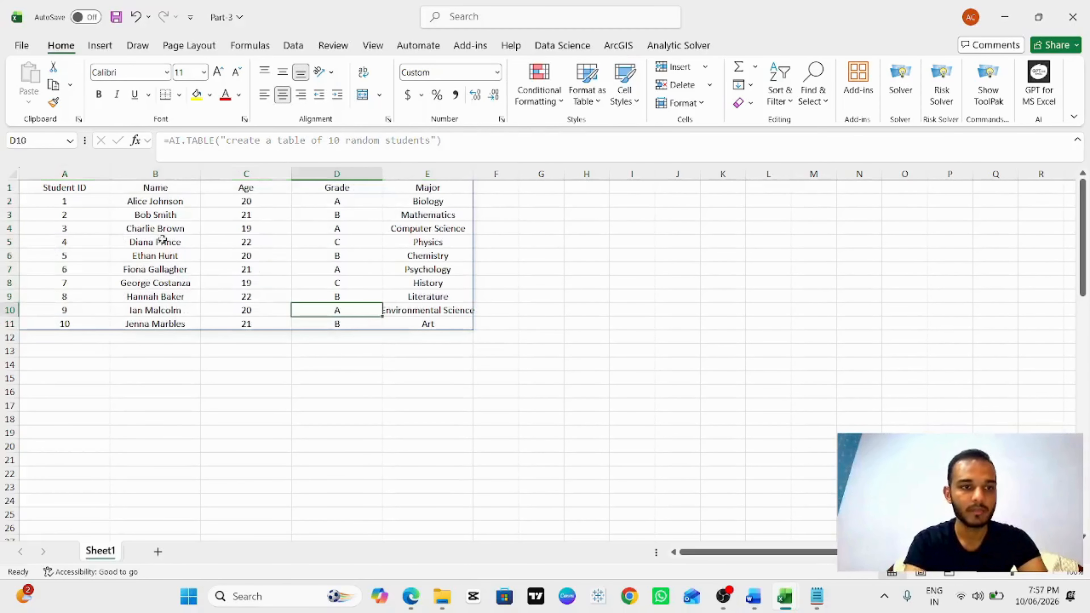
Step: Extend the A1 prompt to "create a table of 10 random students along with their marks and average of their marks"
{"action": "left_click", "coordinate": [76, 185]}
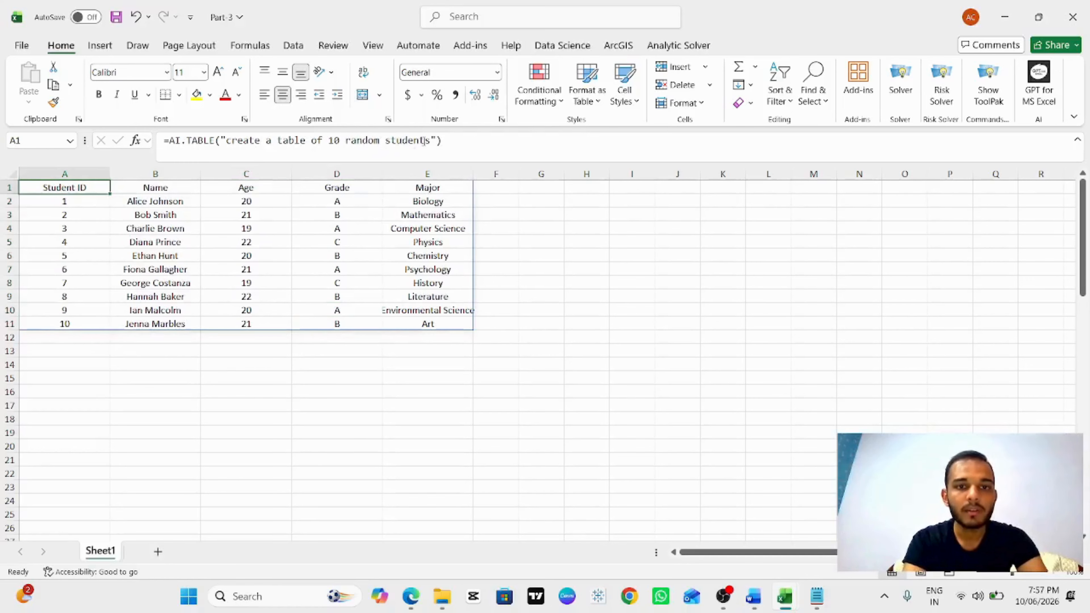
{"action": "left_click_drag", "start_coordinate": [431, 142], "coordinate": [374, 143]}
{"action": "left_click", "coordinate": [374, 143]}
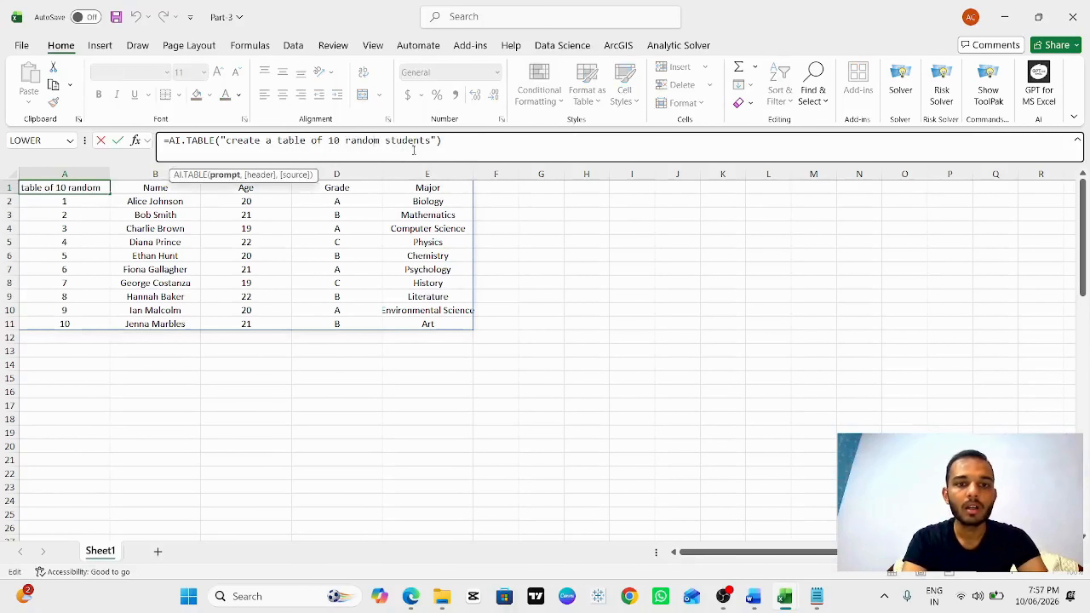
{"action": "left_click", "coordinate": [429, 142]}
{"action": "type", "text": "along"}
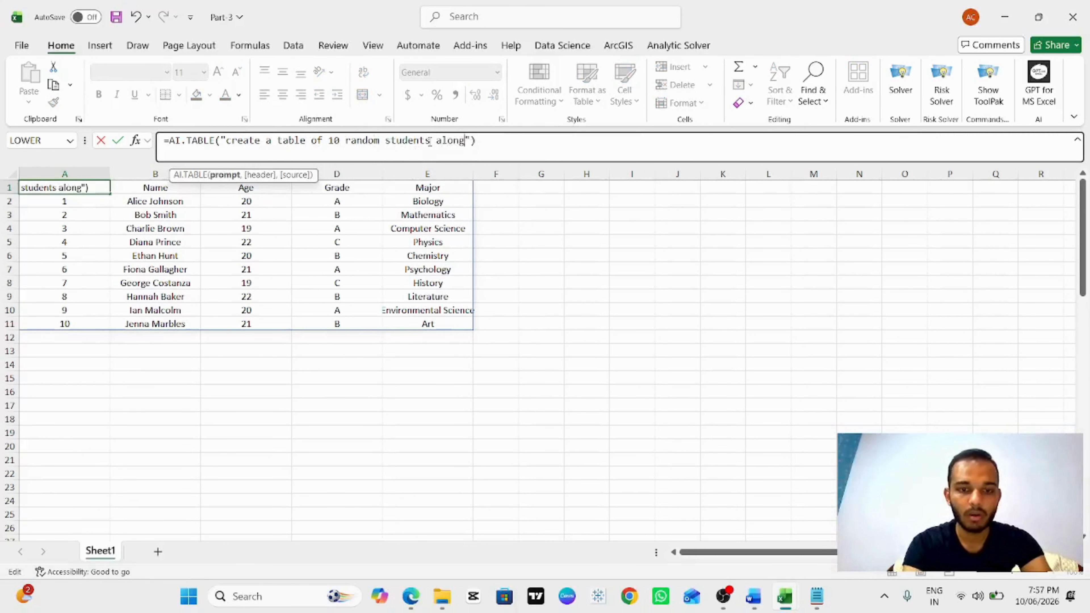
{"action": "type", "text": " with t"}
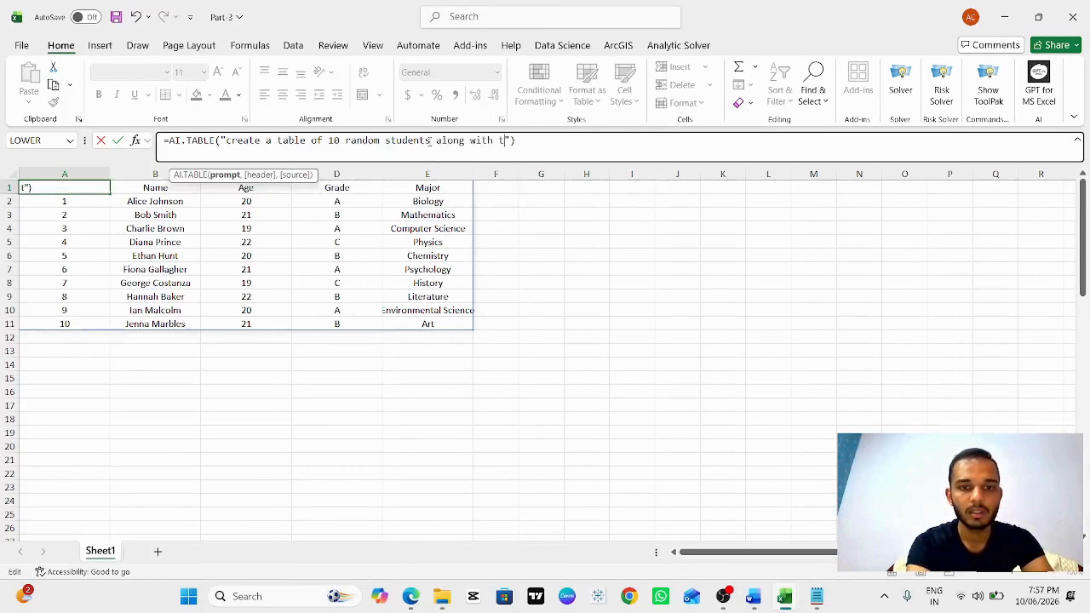
{"action": "type", "text": "heir"}
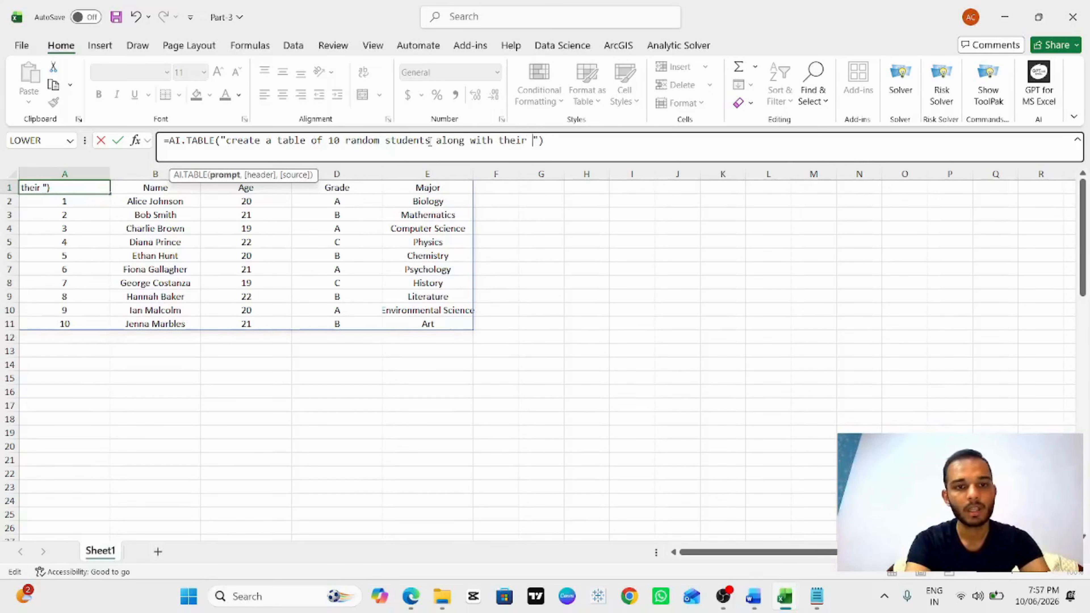
{"action": "type", "text": " marks and "}
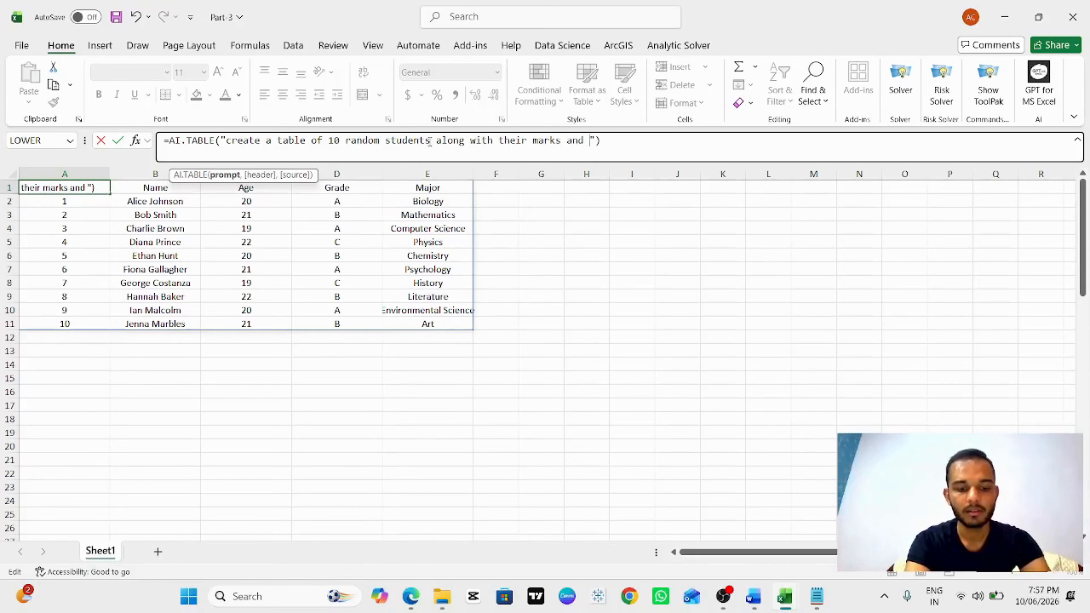
{"action": "type", "text": "fi"}
{"action": "key", "text": "BackSpace"}
{"action": "key", "text": "BackSpace"}
{"action": "type", "text": "average "}
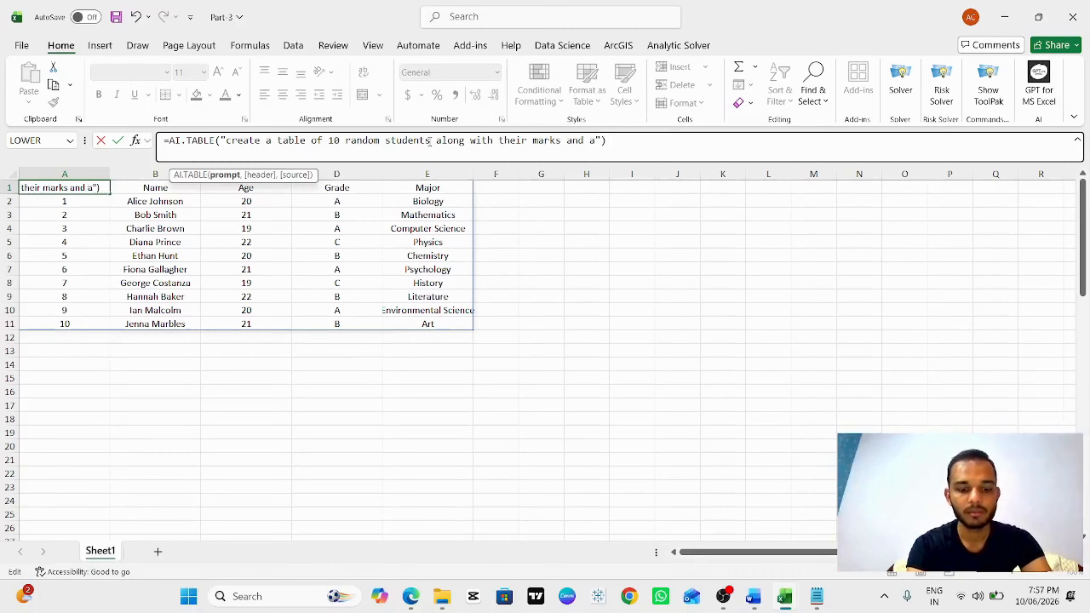
{"action": "type", "text": "of "}
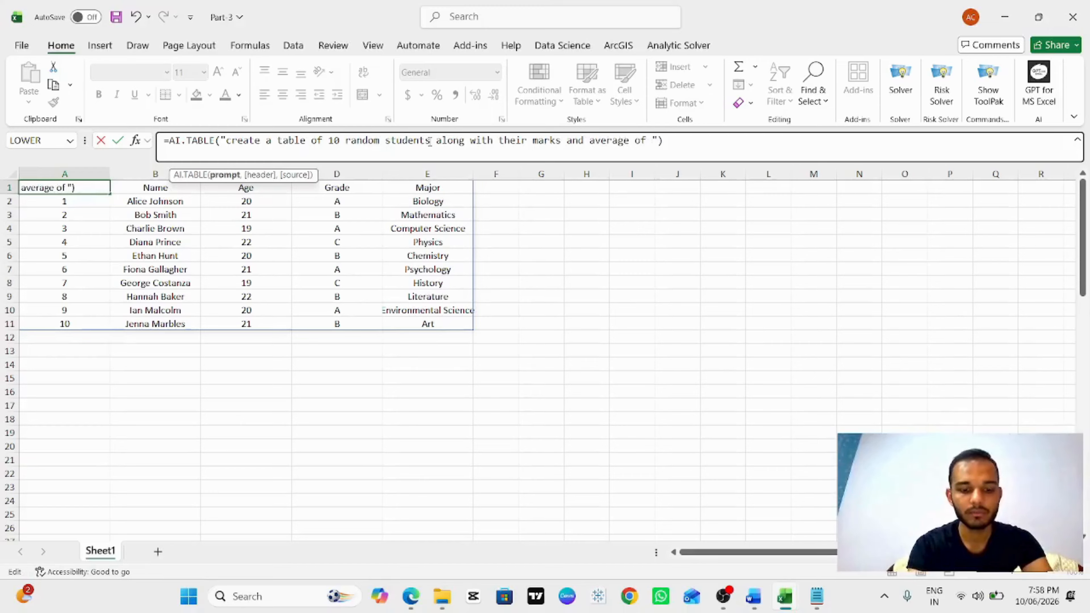
{"action": "type", "text": "their marks"}
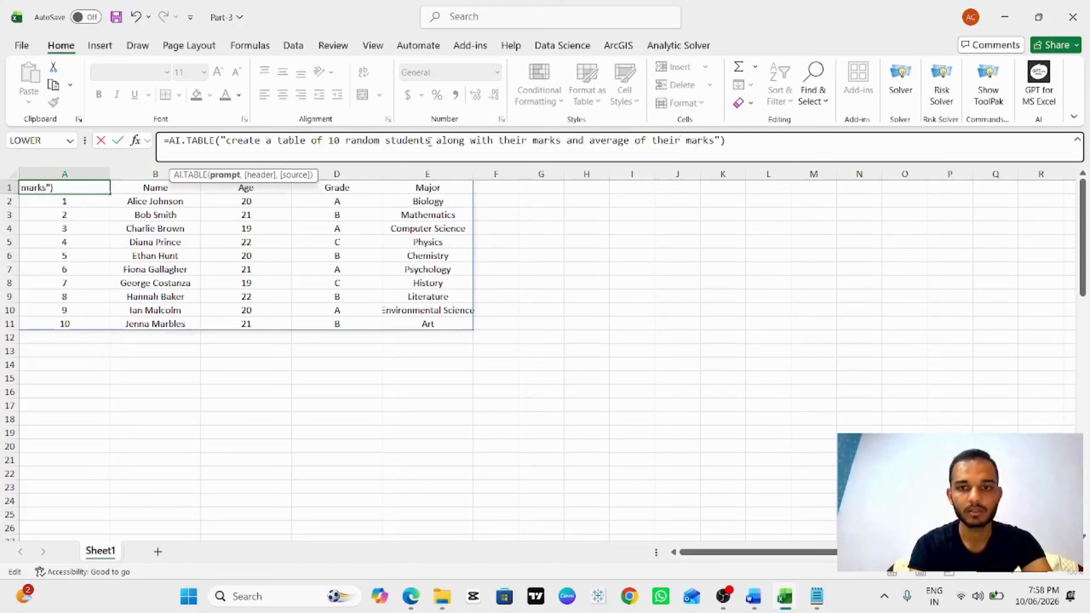
{"action": "key", "text": "Return"}
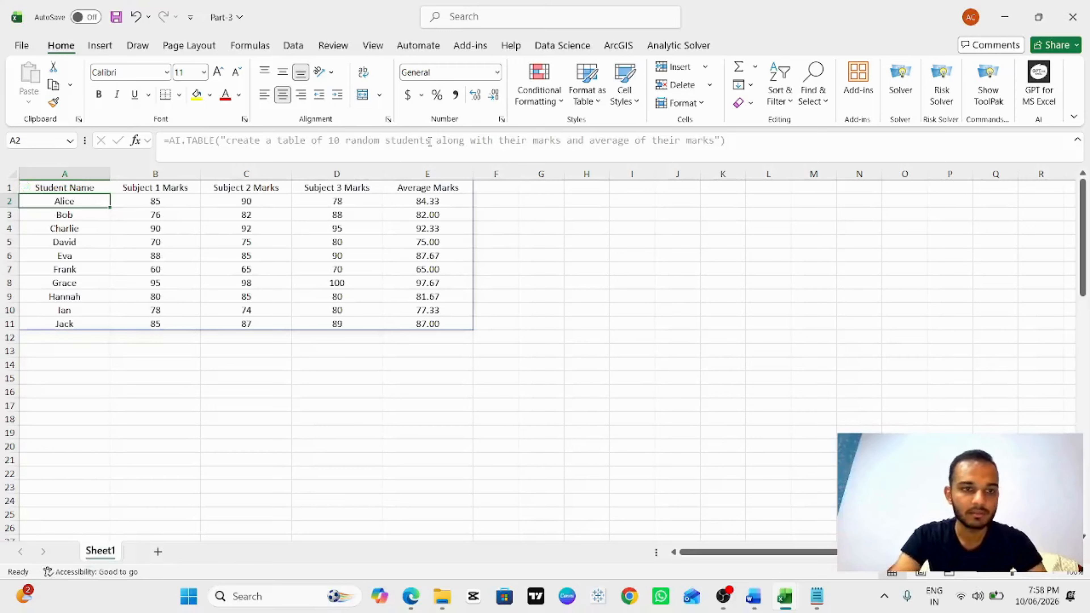
Step: Bold the header row of the student marks table
{"action": "left_click", "coordinate": [63, 185]}
{"action": "key", "text": "ctrl+shift+Right"}
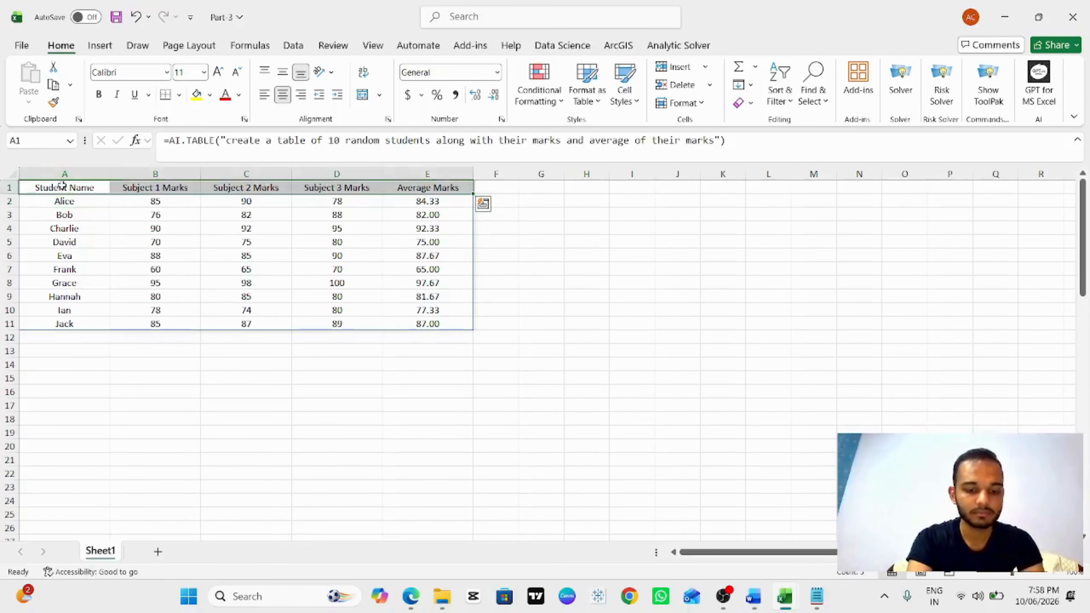
{"action": "key", "text": "ctrl+b"}
{"action": "left_click", "coordinate": [155, 351]}
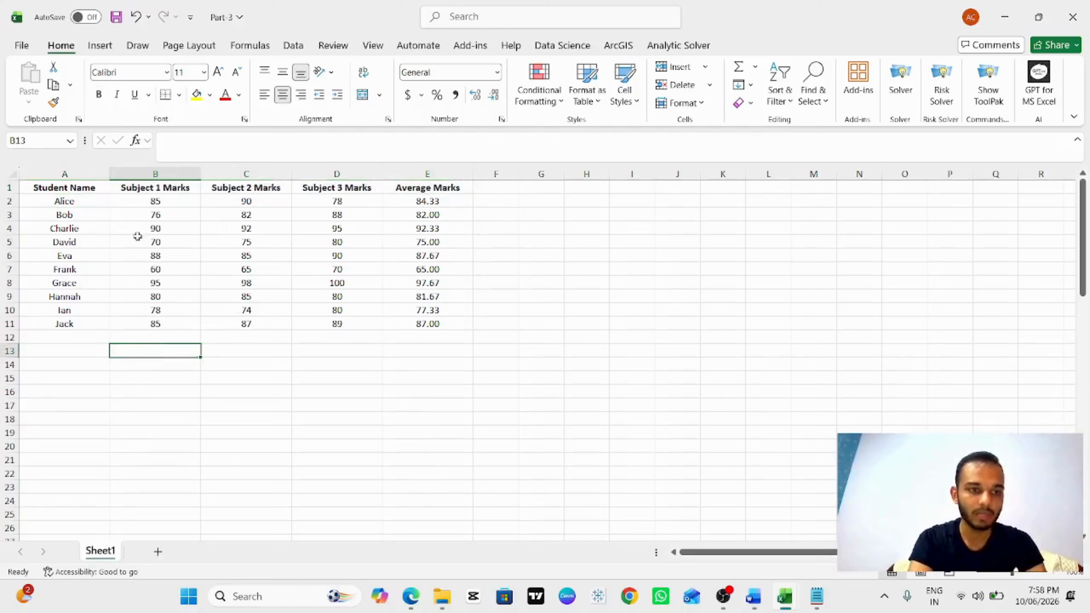
Step: Fill the header row of the student marks table with yellow
{"action": "left_click", "coordinate": [70, 191]}
{"action": "key", "text": "ctrl+a"}
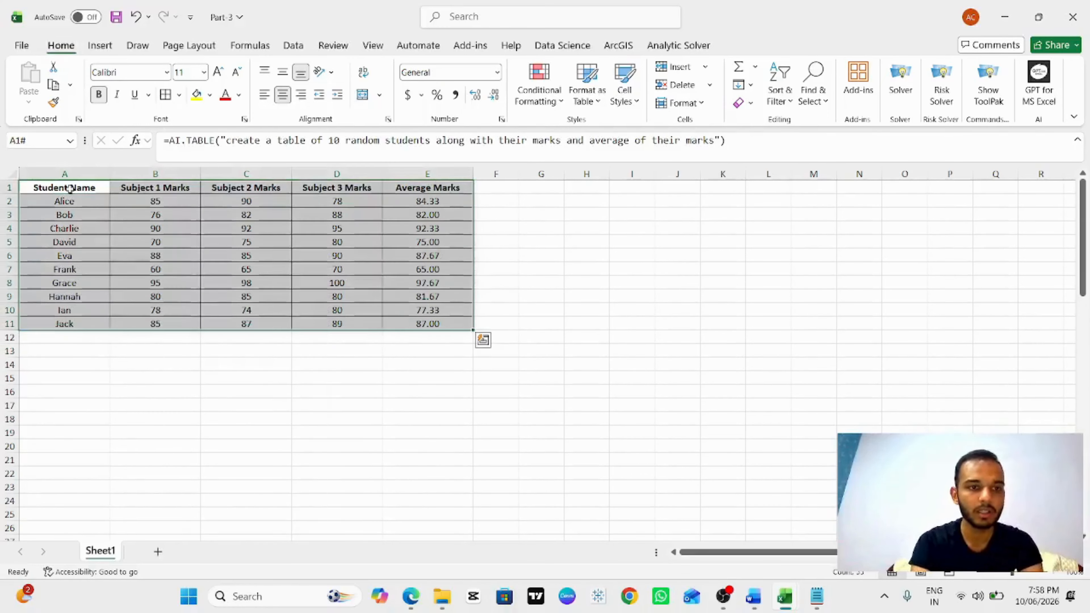
{"action": "left_click", "coordinate": [70, 189]}
{"action": "key", "text": "ctrl+shift+Right"}
{"action": "key", "text": "alt+h"}
{"action": "key", "text": "h"}
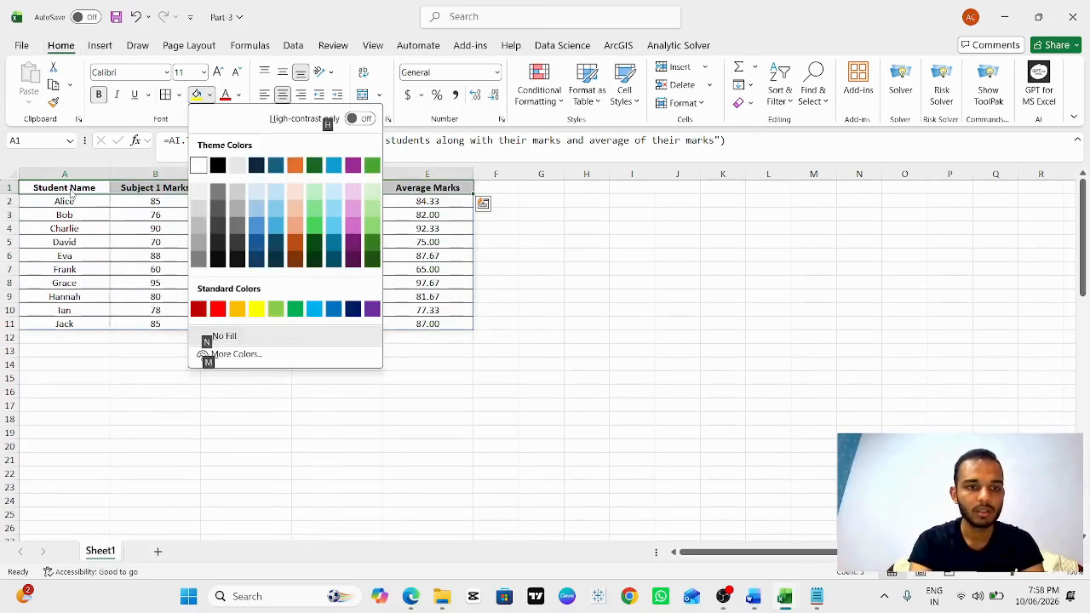
{"action": "left_click", "coordinate": [258, 309]}
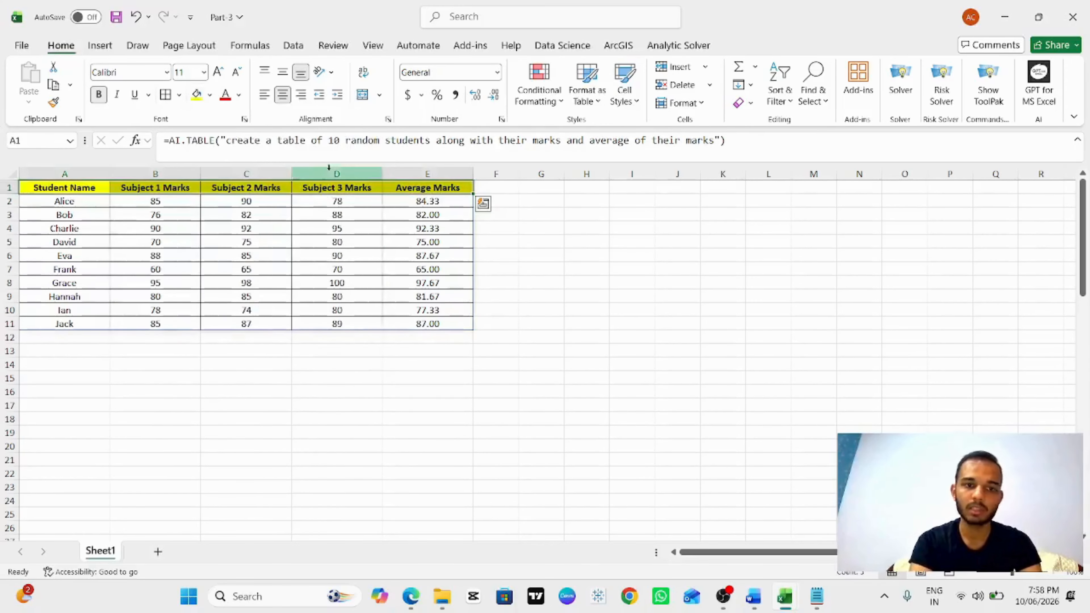
{"action": "left_click", "coordinate": [256, 188]}
{"action": "key", "text": "ctrl+s"}
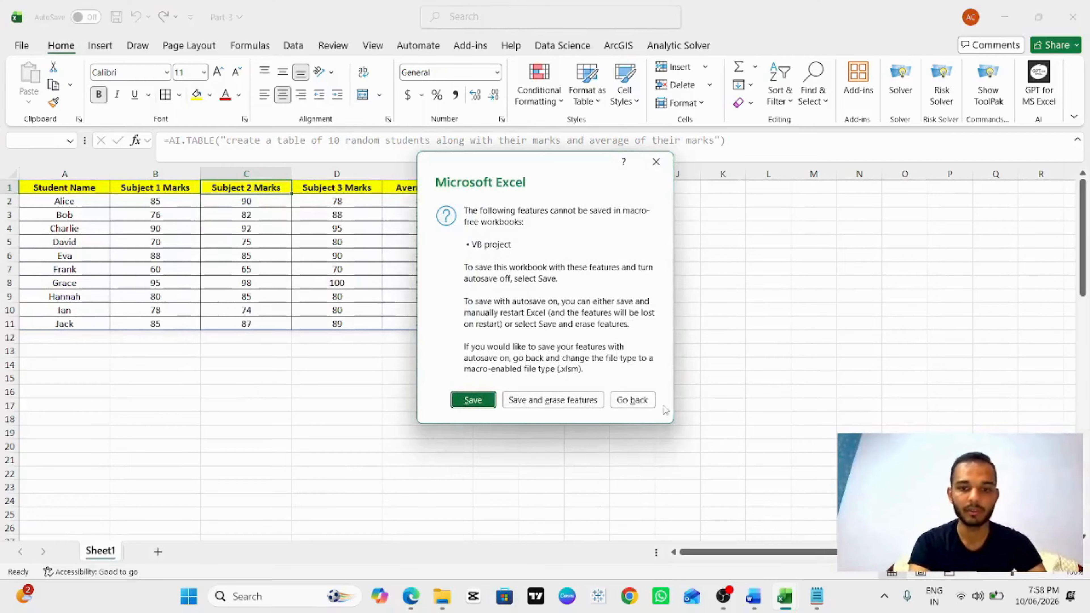
{"action": "left_click", "coordinate": [657, 162]}
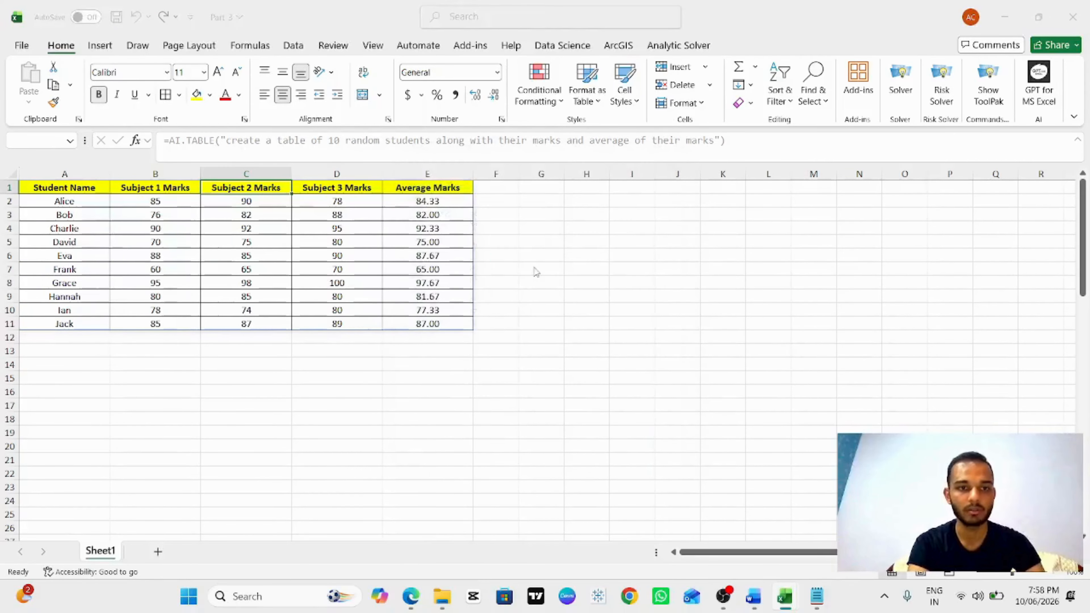
Step: Examine the marks and average values in the generated student table
{"action": "left_click", "coordinate": [497, 331]}
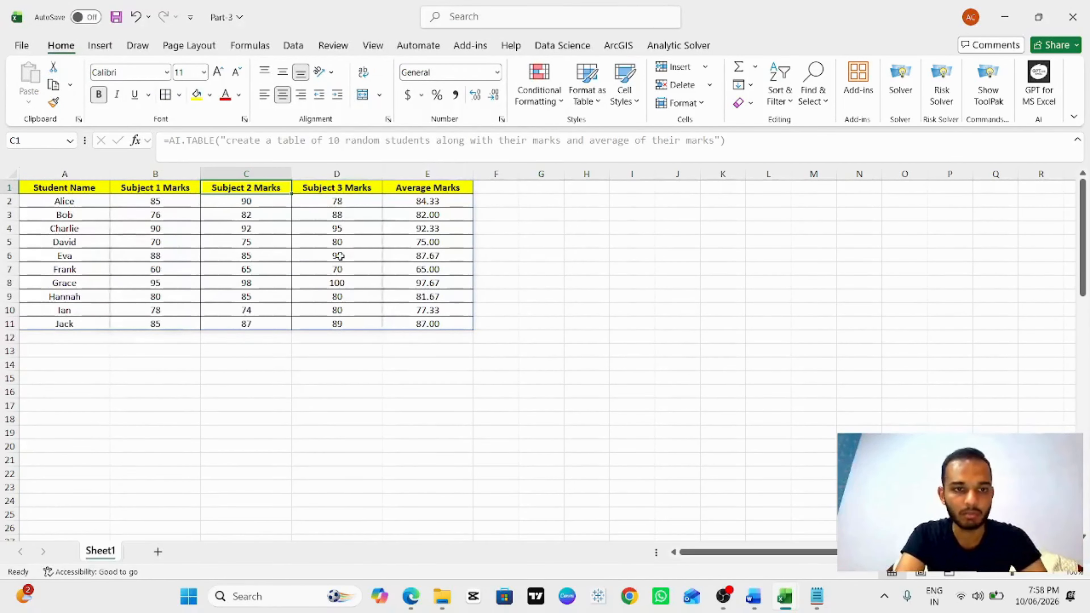
{"action": "left_click", "coordinate": [440, 201]}
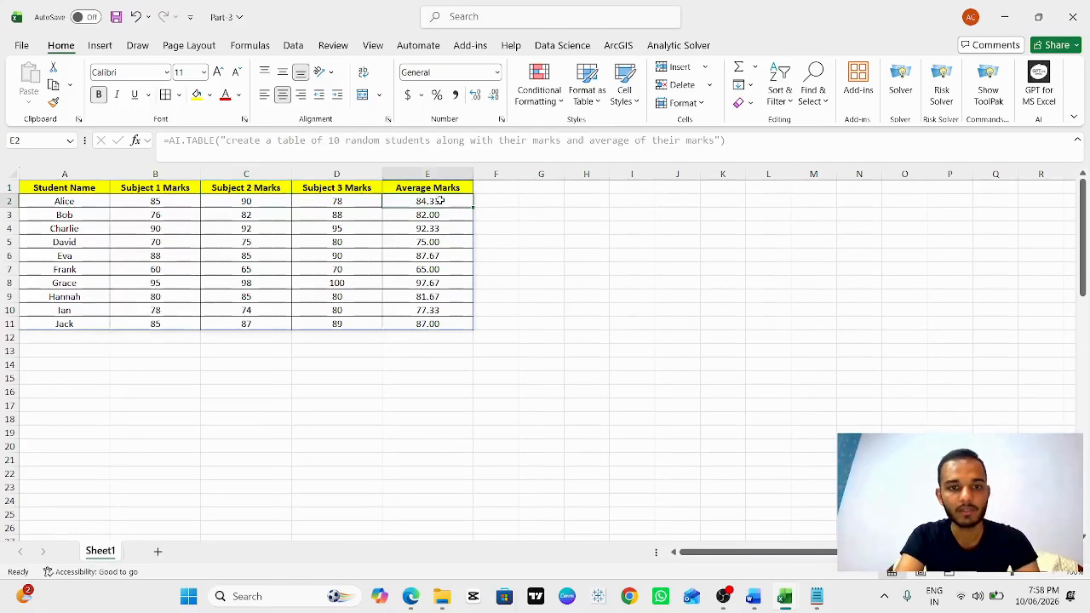
{"action": "key", "text": "ctrl+shift+Down"}
{"action": "key", "text": "Left"}
{"action": "key", "text": "Left"}
{"action": "key", "text": "Left"}
{"action": "key", "text": "Left"}
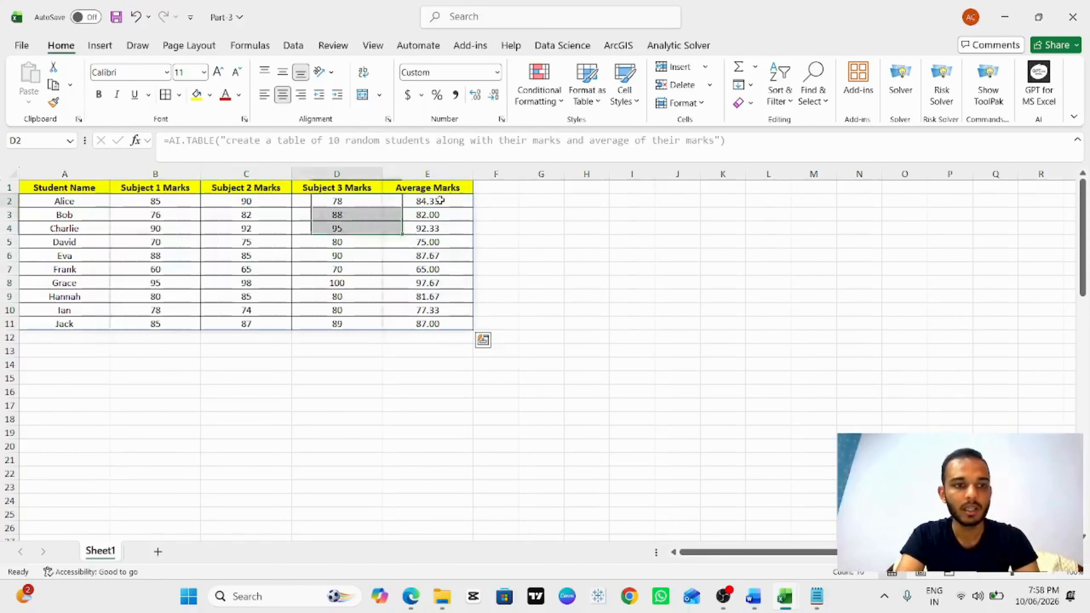
{"action": "key", "text": "Down"}
{"action": "key", "text": "Down"}
{"action": "key", "text": "Down"}
{"action": "key", "text": "Up"}
{"action": "key", "text": "Up"}
{"action": "key", "text": "Up"}
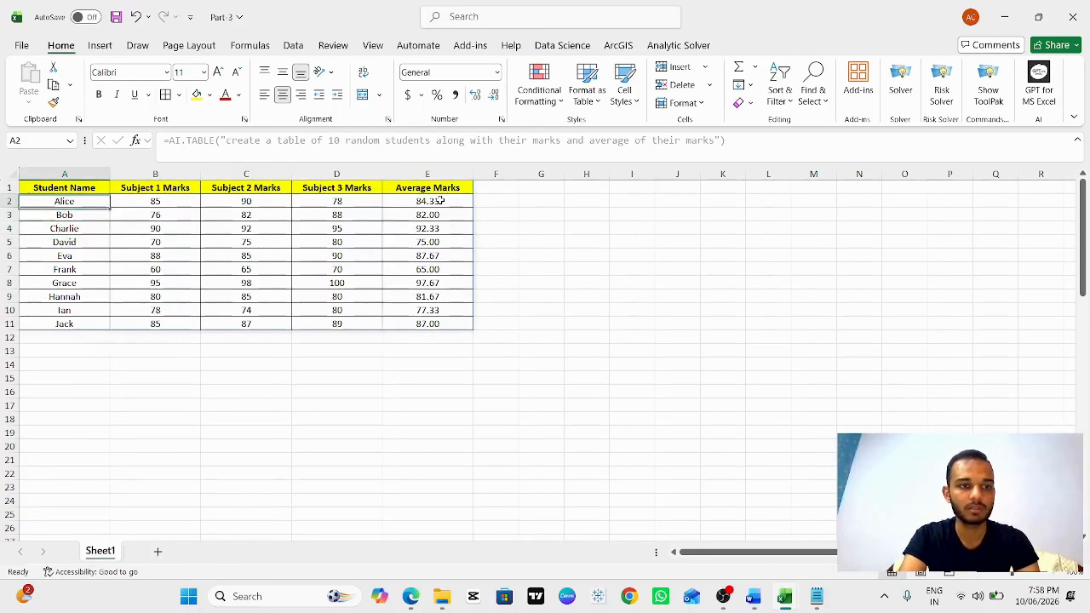
{"action": "key", "text": "Down"}
{"action": "key", "text": "Right"}
{"action": "key", "text": "Left"}
{"action": "key", "text": "Up"}
{"action": "key", "text": "Up"}
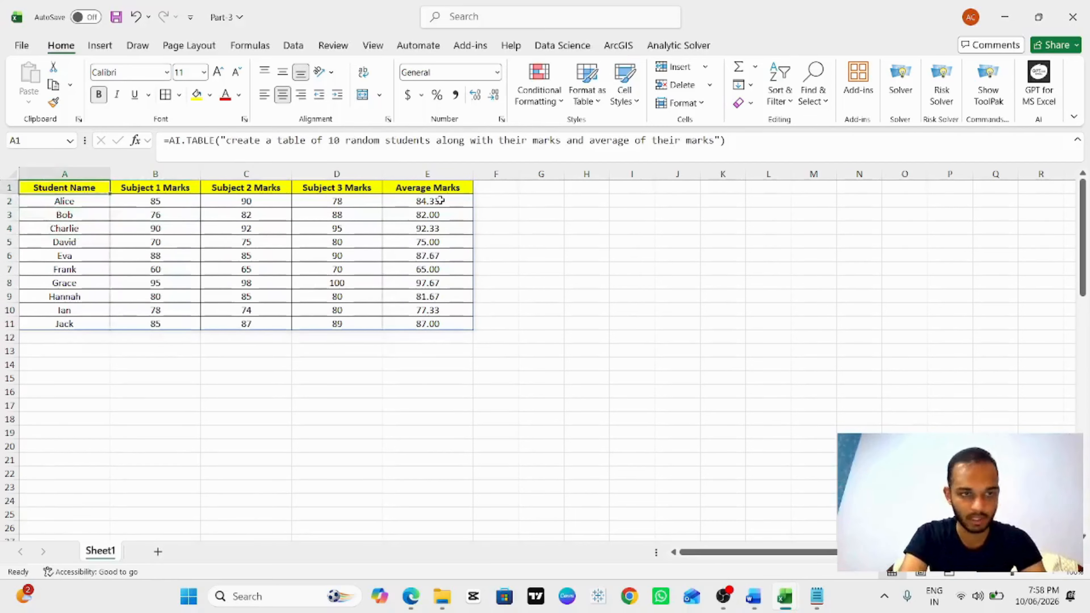
Step: Delete the student table and clear all formatting from the sheet
{"action": "key", "text": "ctrl+a"}
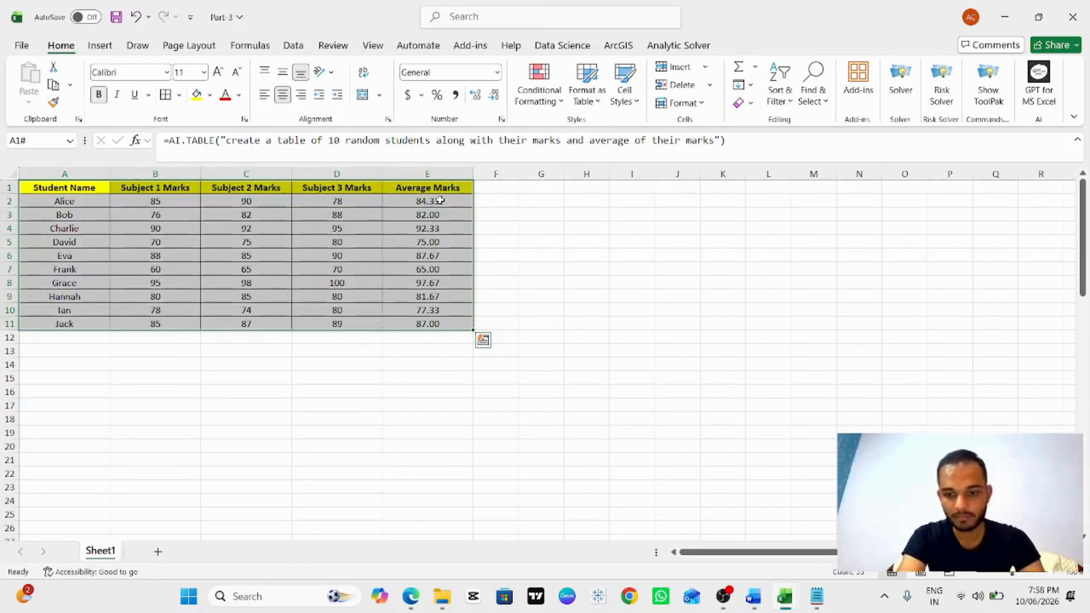
{"action": "key", "text": "Delete"}
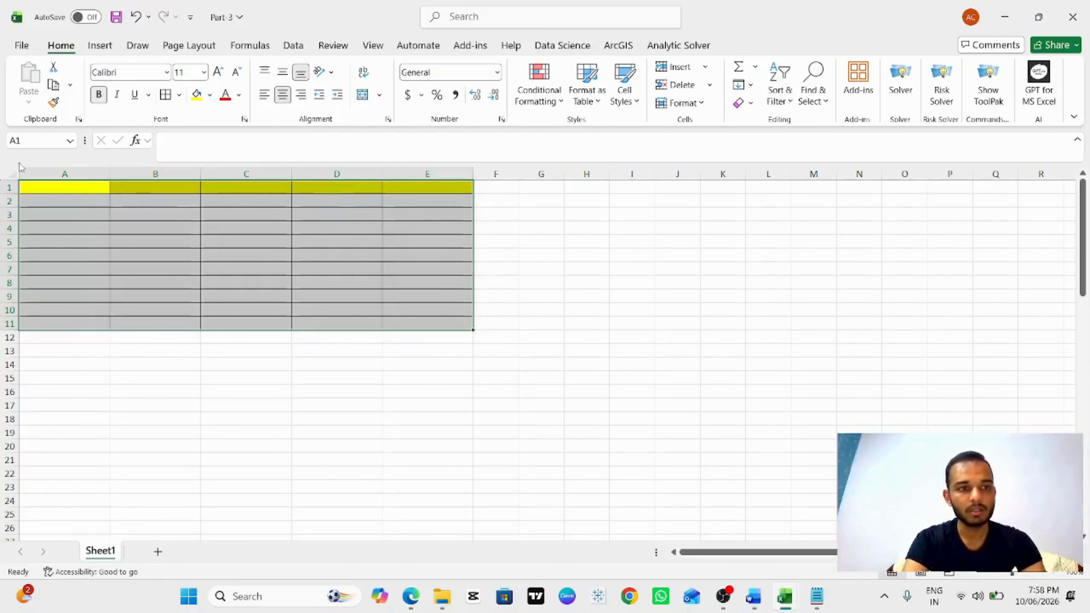
{"action": "left_click", "coordinate": [16, 174]}
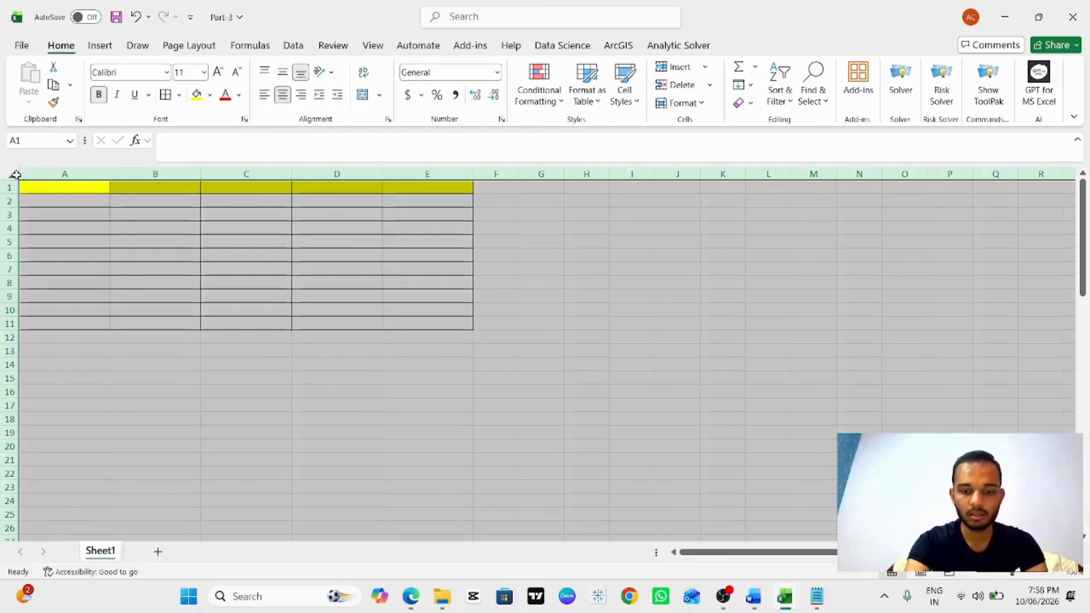
{"action": "key", "text": "ctrl+minus"}
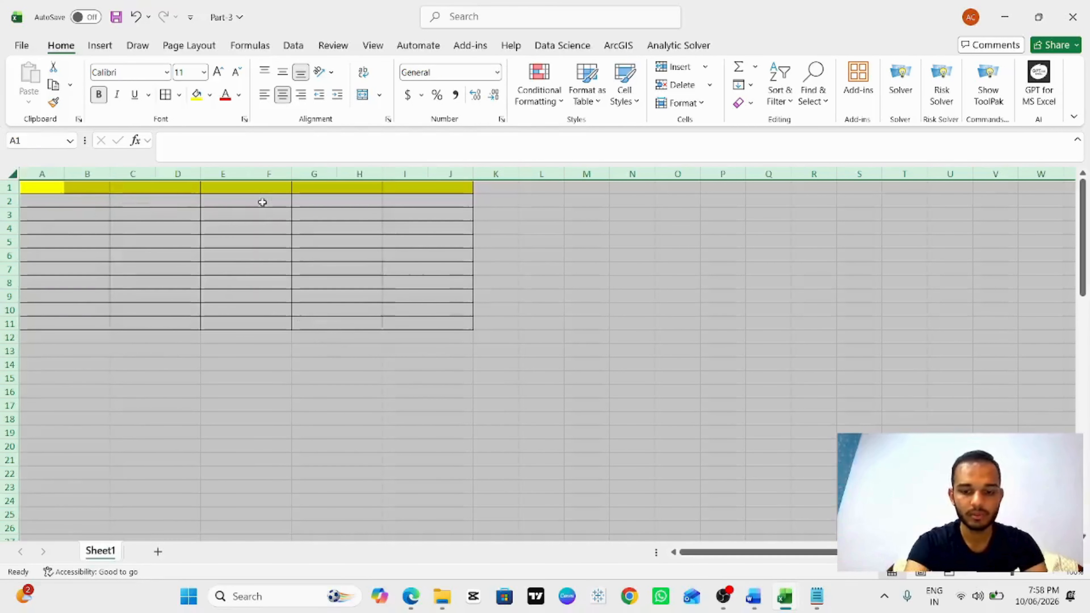
{"action": "key", "text": "alt+h"}
{"action": "key", "text": "e"}
{"action": "key", "text": "f"}
{"action": "left_click", "coordinate": [392, 253]}
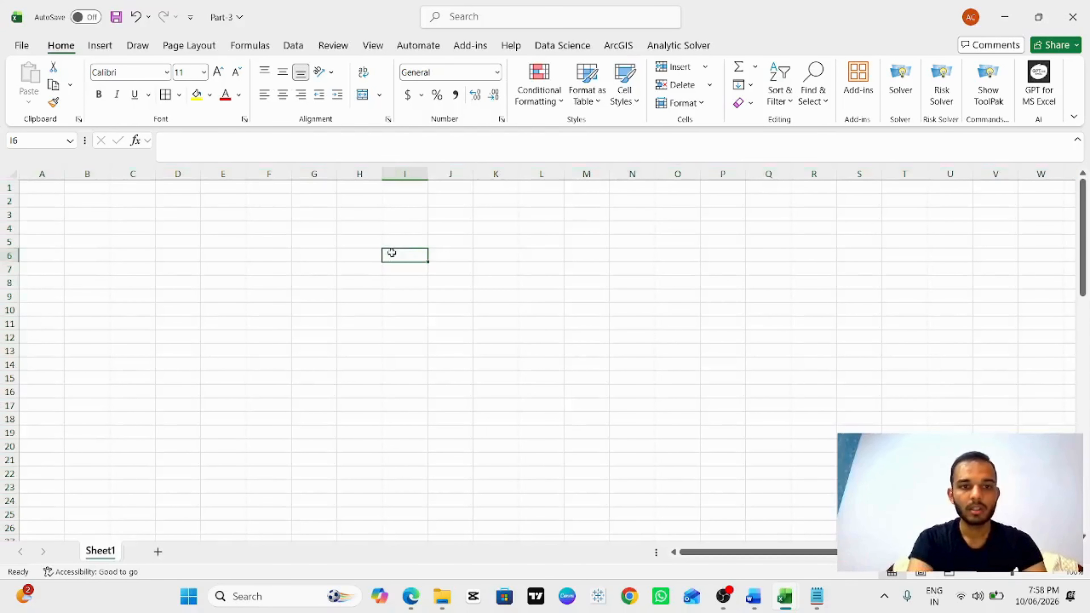
Step: Search for and open Analyze Data, then load its sample sales data table
{"action": "left_click", "coordinate": [521, 25]}
{"action": "type", "text": "analyze"}
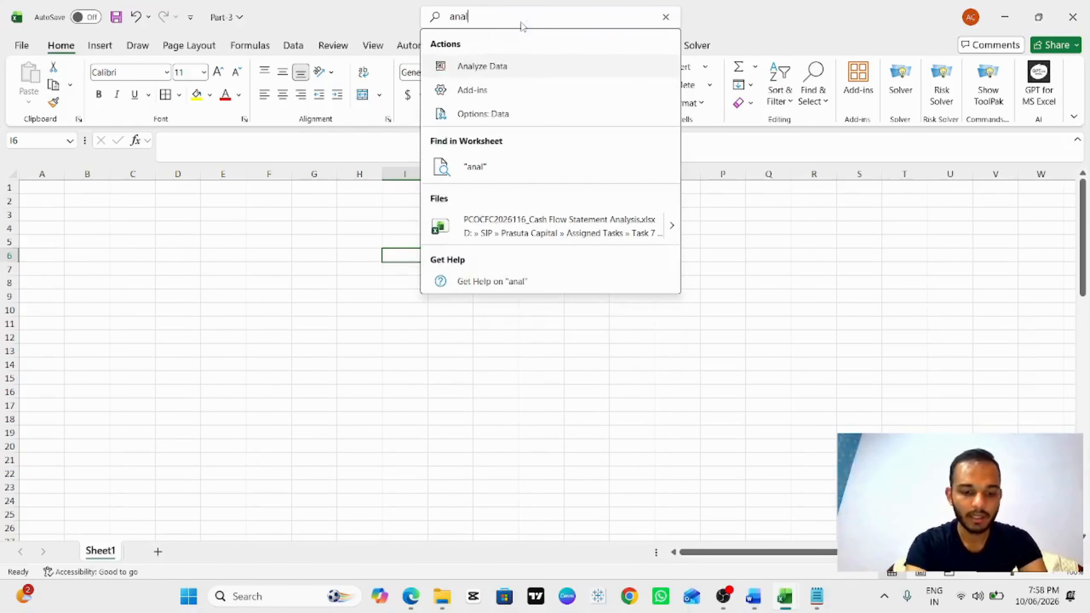
{"action": "left_click", "coordinate": [496, 66]}
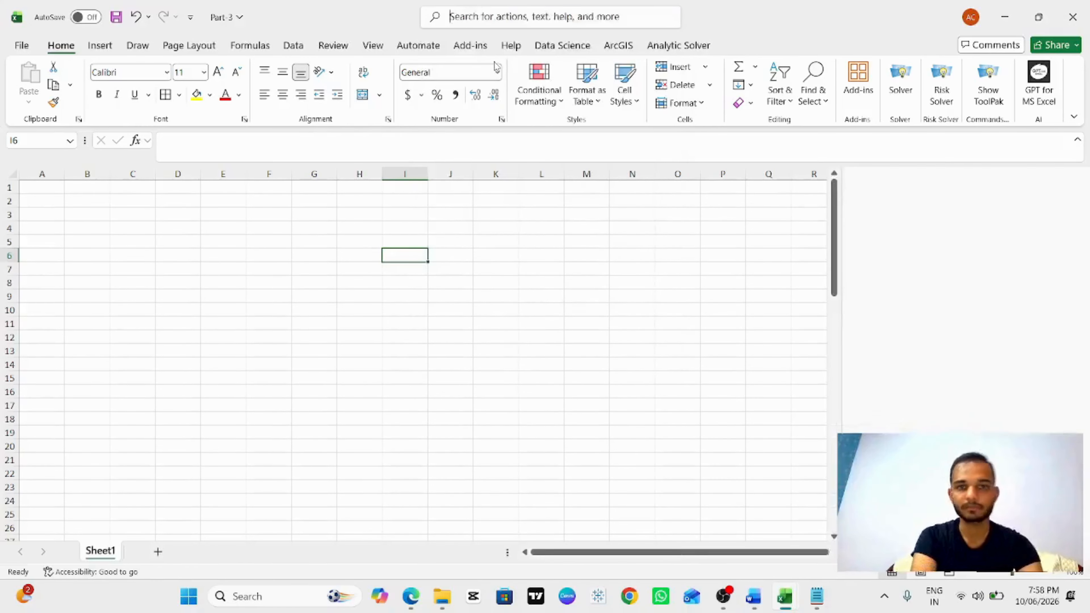
{"action": "left_click", "coordinate": [963, 412]}
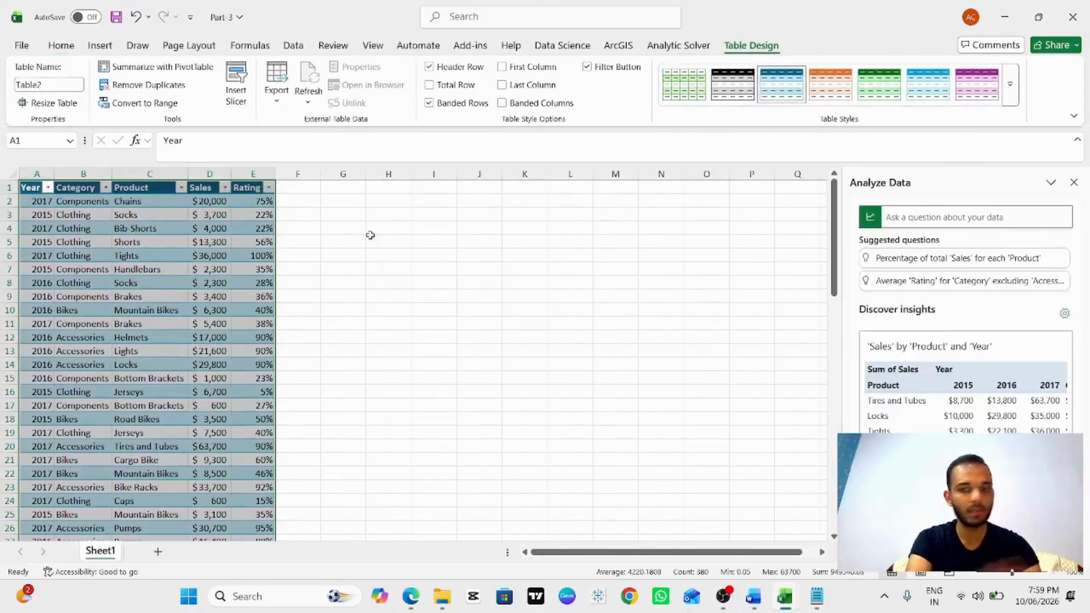
Step: Browse the suggested questions and insights in the Analyze Data pane
{"action": "left_click", "coordinate": [933, 220]}
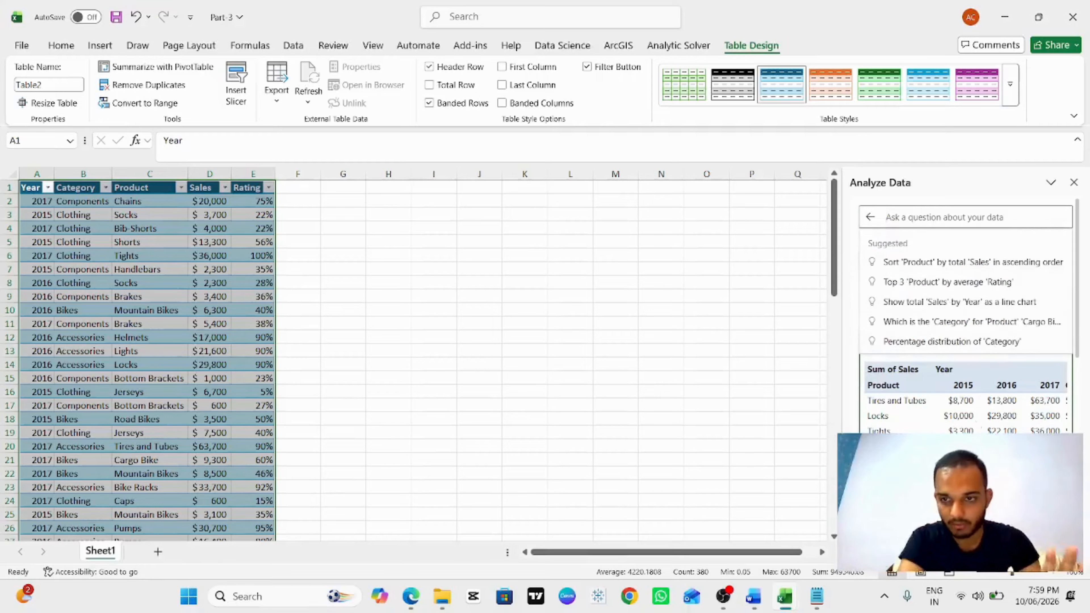
{"action": "scroll", "coordinate": [963, 380], "scroll_direction": "down", "scroll_amount": 3}
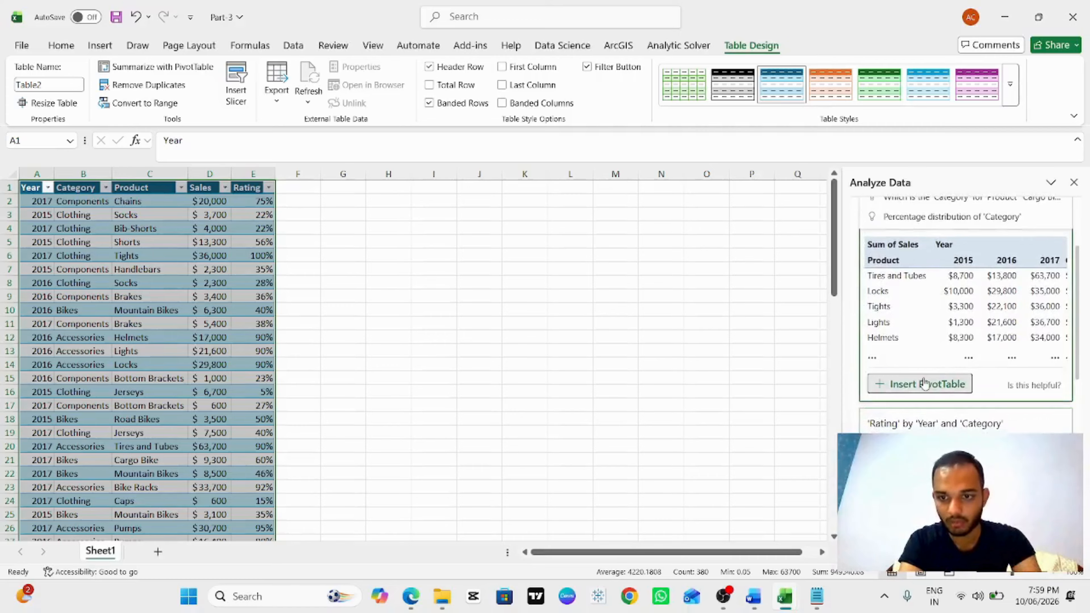
{"action": "scroll", "coordinate": [925, 382], "scroll_direction": "down", "scroll_amount": 3}
{"action": "scroll", "coordinate": [930, 383], "scroll_direction": "down", "scroll_amount": 6}
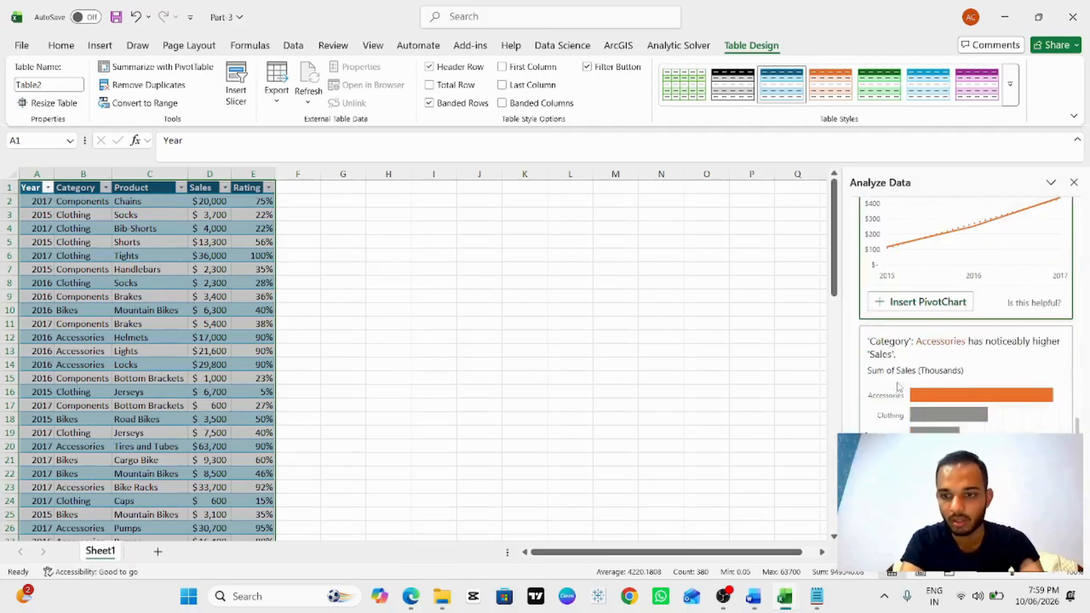
{"action": "scroll", "coordinate": [899, 385], "scroll_direction": "up", "scroll_amount": 15}
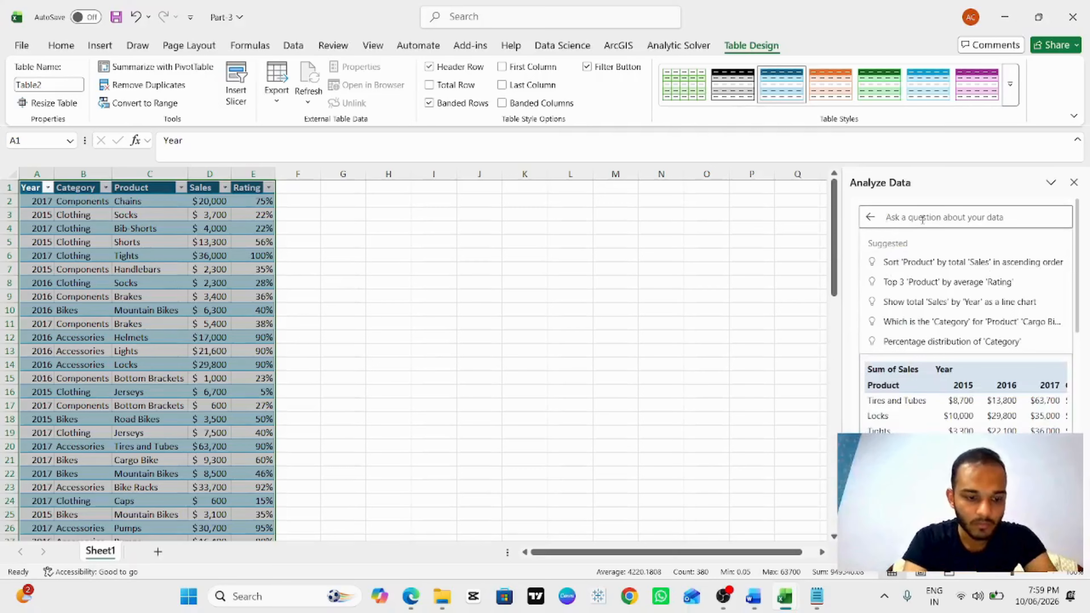
Step: Ask Analyze Data "Which category has the highest sales?"
{"action": "type", "text": "Which ca"}
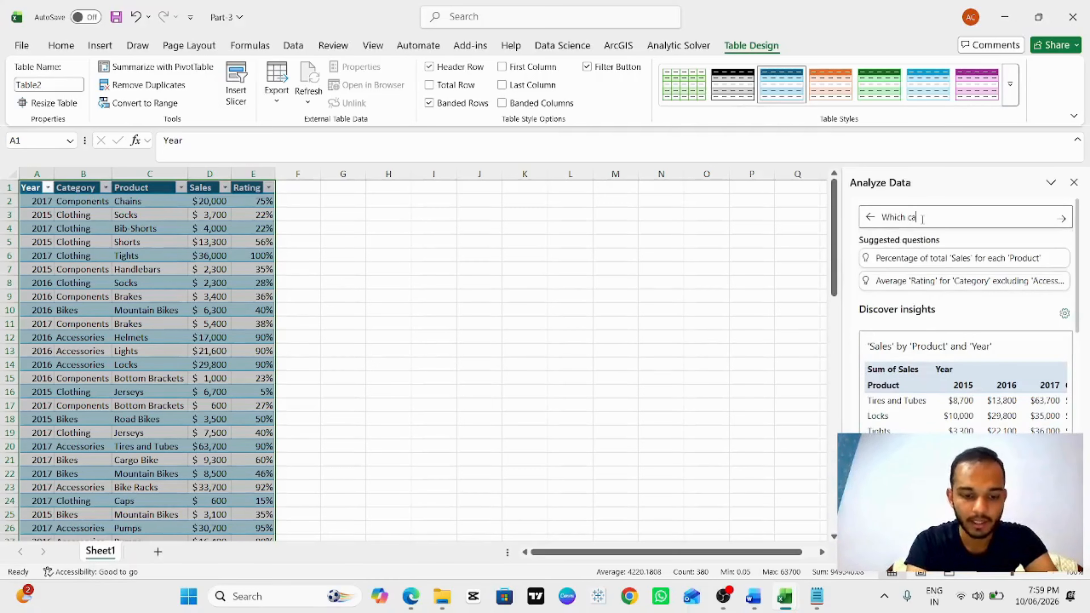
{"action": "type", "text": "tegory"}
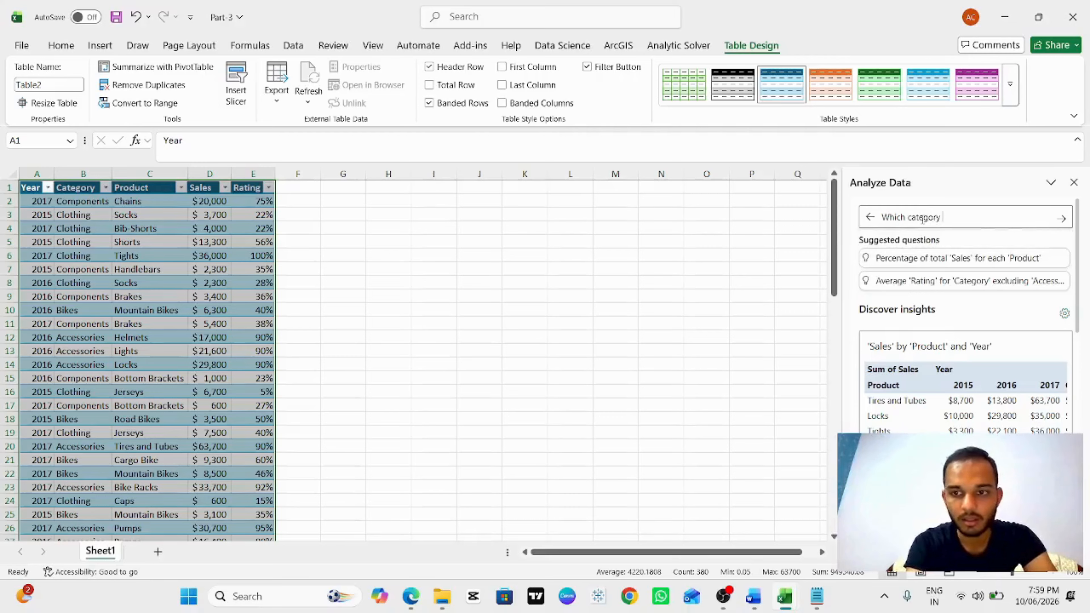
{"action": "type", "text": " has the gr"}
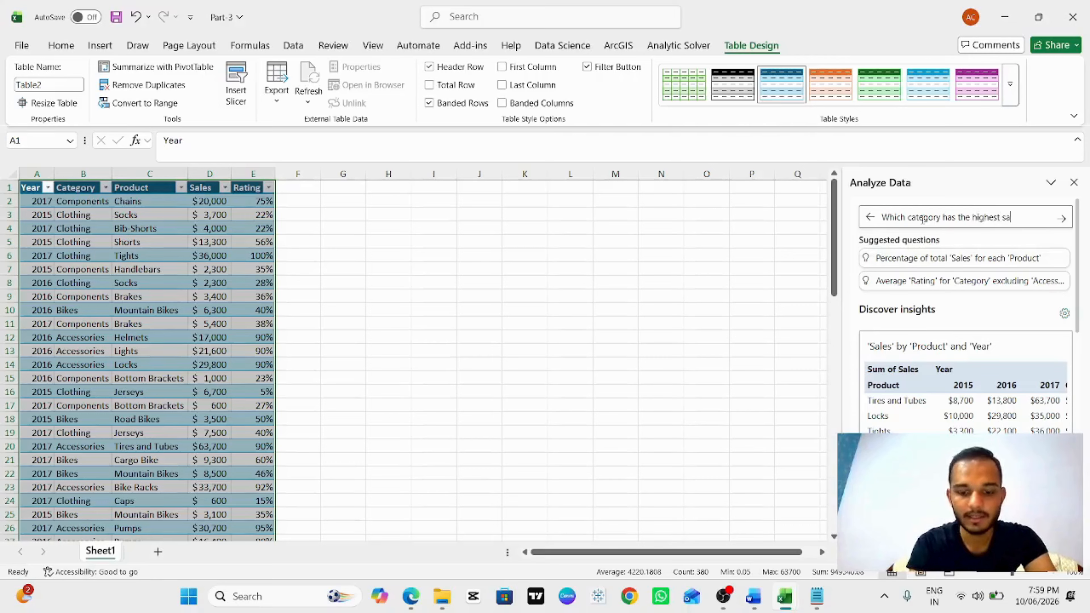
{"action": "type", "text": "?"}
{"action": "key", "text": "Return"}
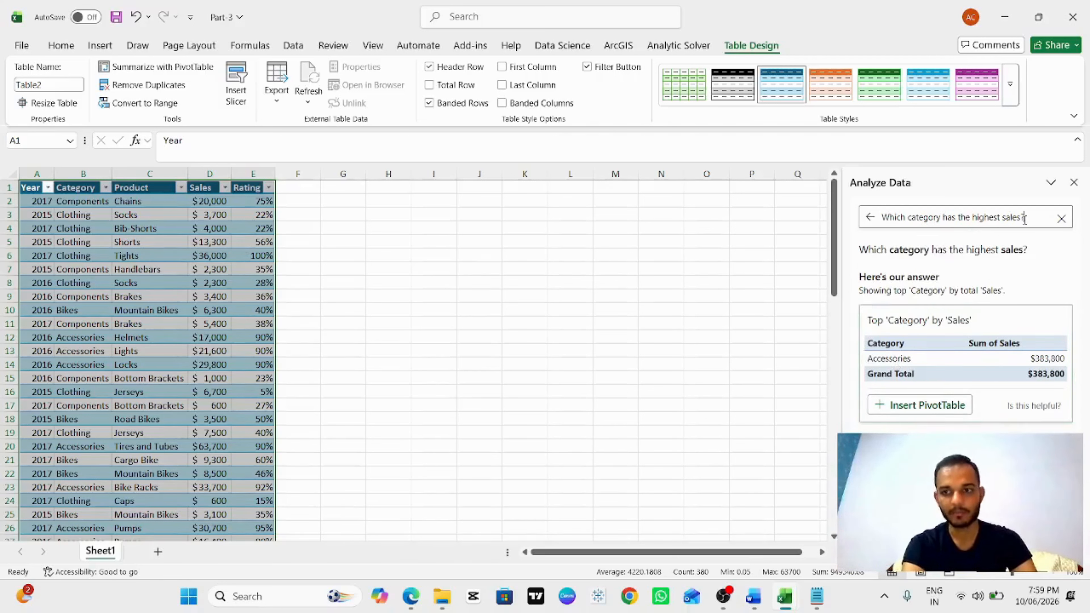
Step: Replace the question with "Which product is the oldest?" and submit it
{"action": "left_click_drag", "start_coordinate": [1027, 218], "coordinate": [755, 264]}
{"action": "type", "text": "Which"}
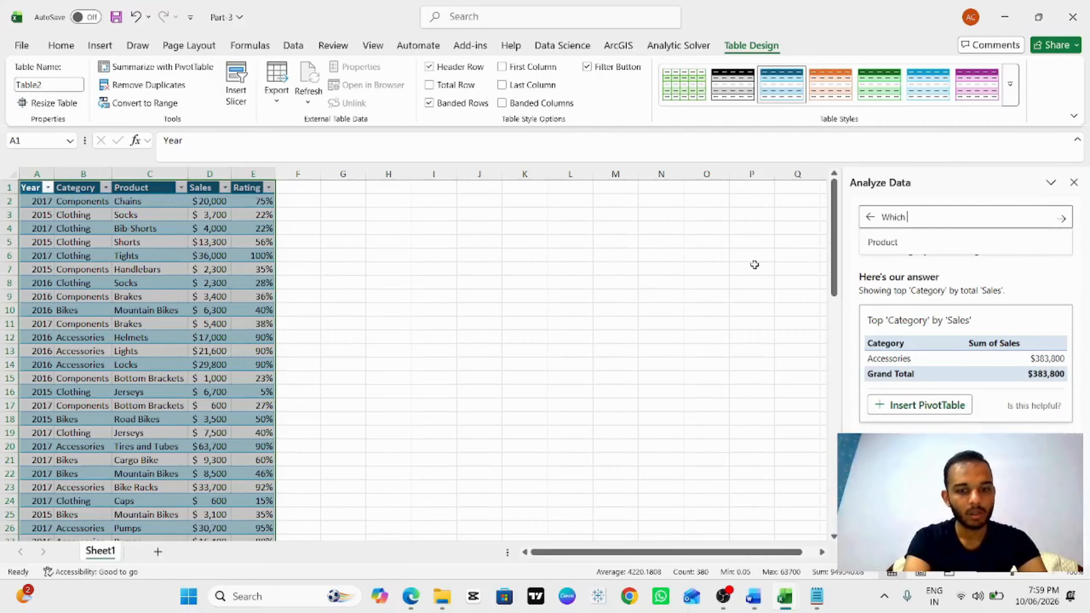
{"action": "type", "text": " product"}
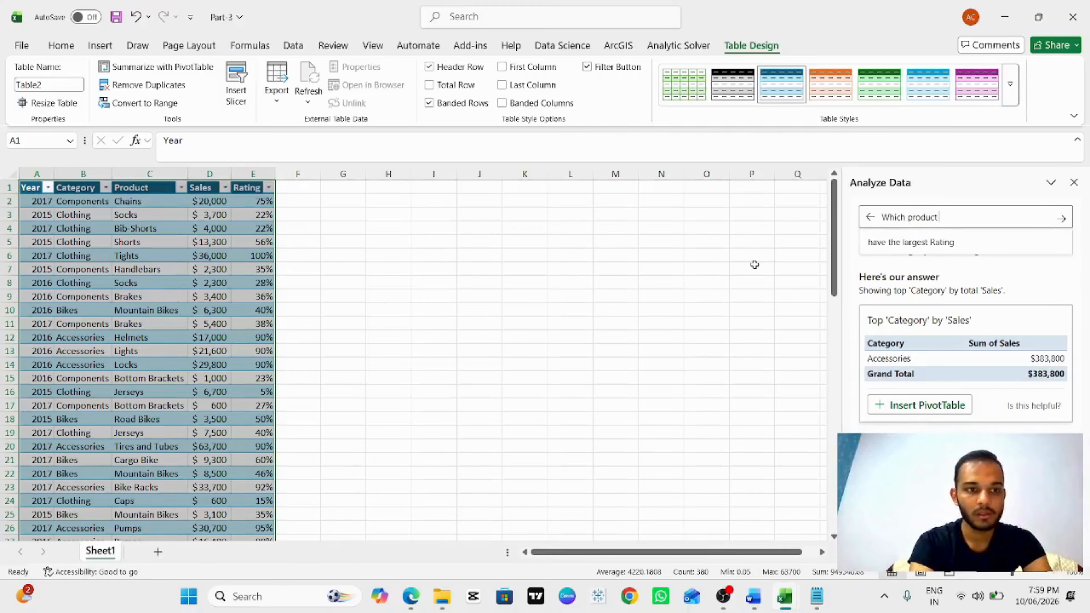
{"action": "type", "text": " is the"}
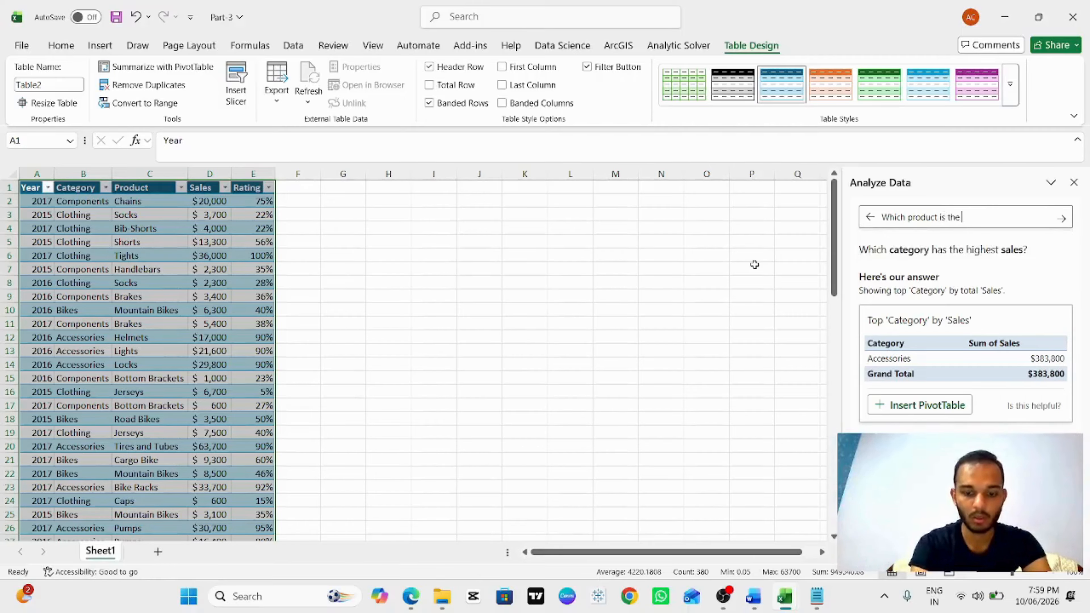
{"action": "type", "text": " oldest?"}
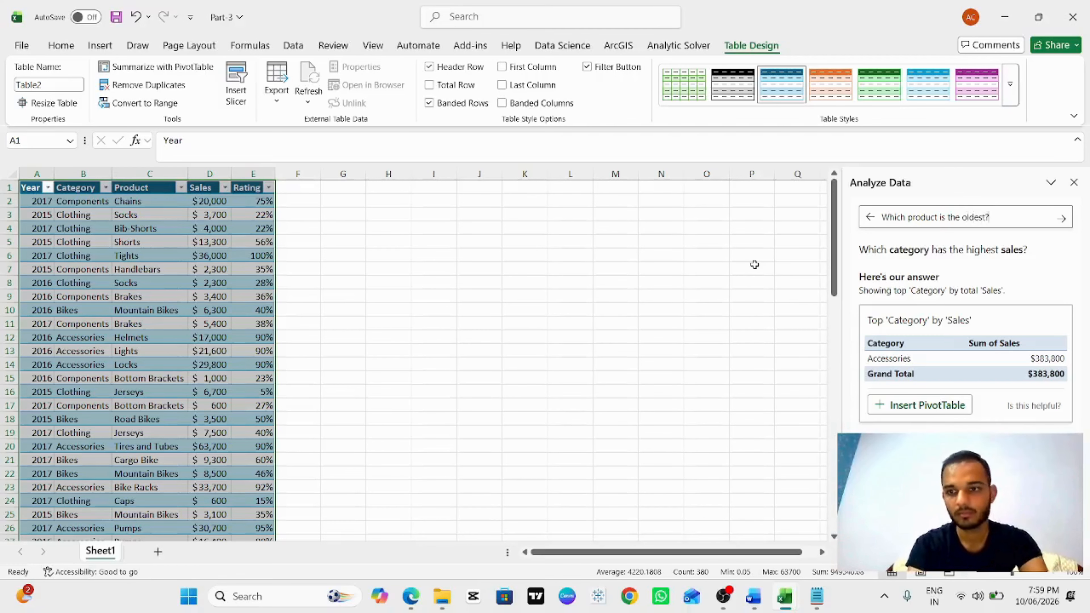
{"action": "key", "text": "Return"}
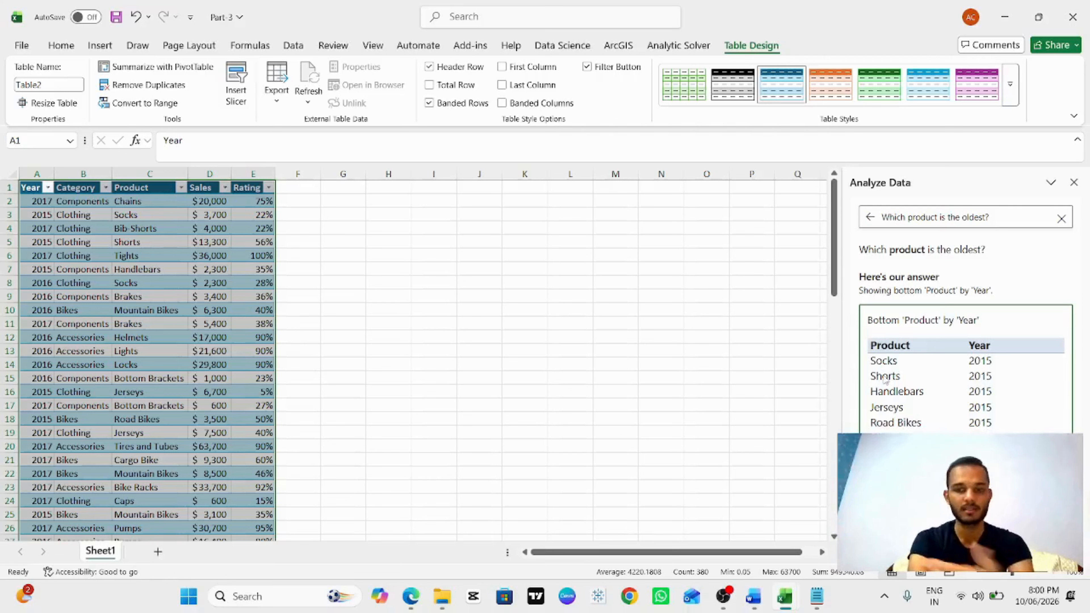
Step: Ask Analyze Data to "Create a pivot table" and insert the suggested Product pivot table into a new sheet
{"action": "left_click", "coordinate": [1062, 218]}
{"action": "type", "text": "Create"}
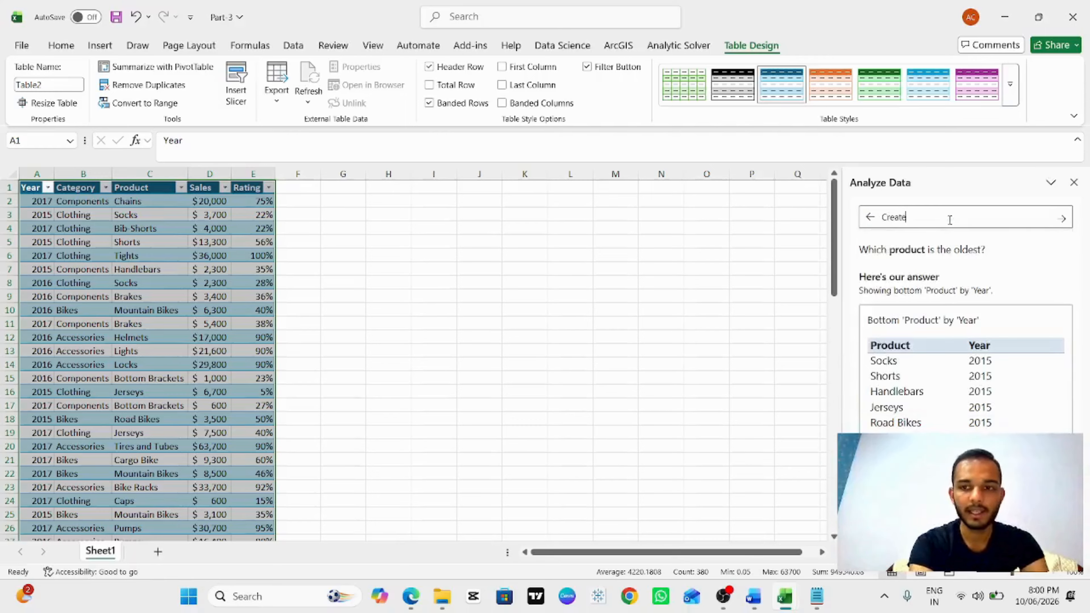
{"action": "type", "text": " a pivot table"}
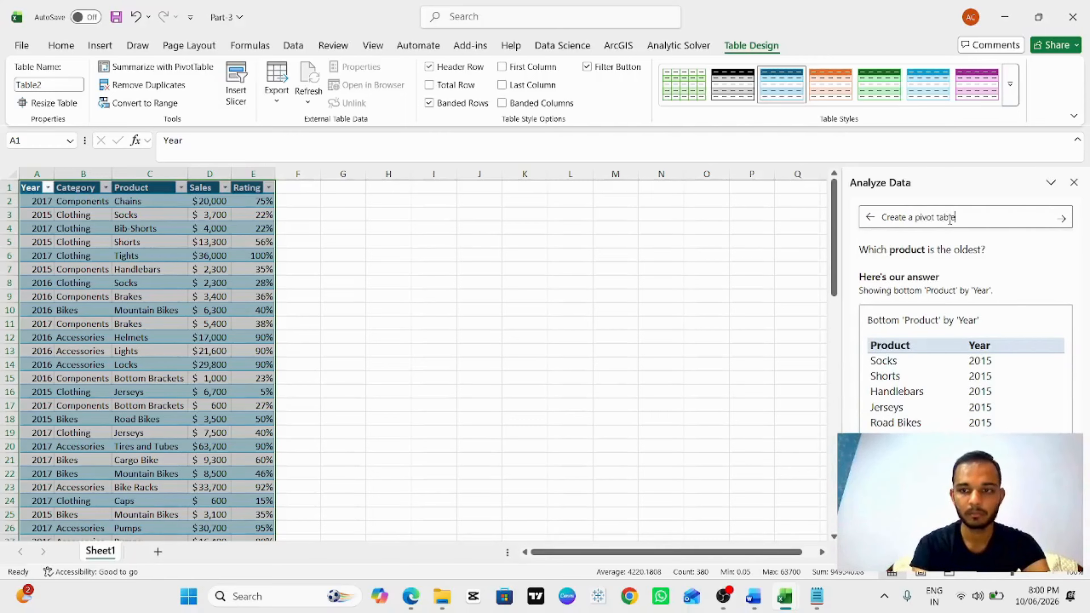
{"action": "key", "text": "Return"}
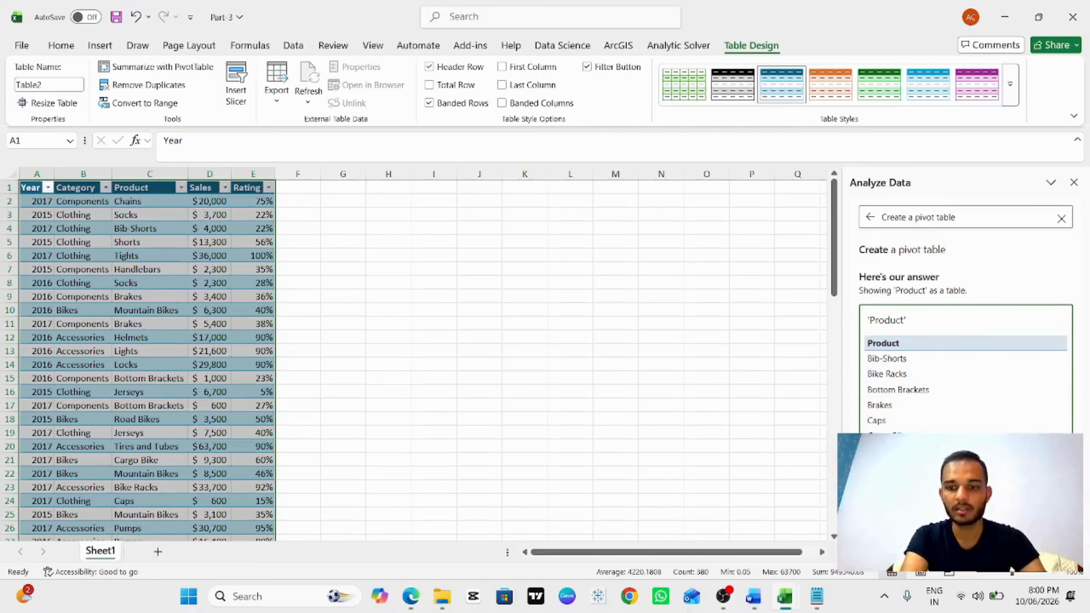
{"action": "left_click", "coordinate": [901, 525]}
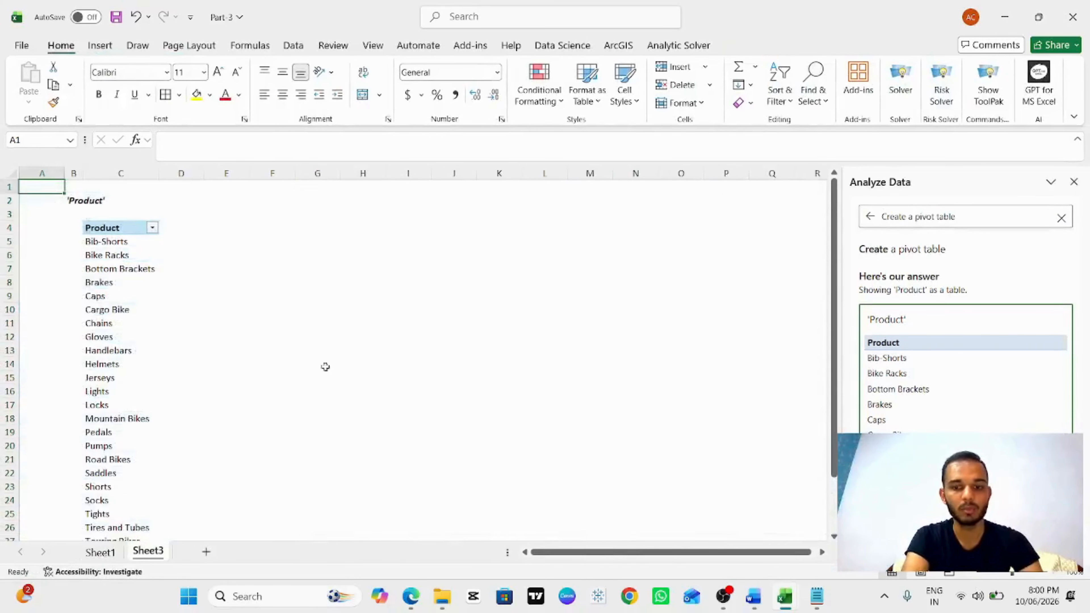
Step: Examine the Product pivot table and its filter options
{"action": "scroll", "coordinate": [156, 274], "scroll_direction": "down", "scroll_amount": 10}
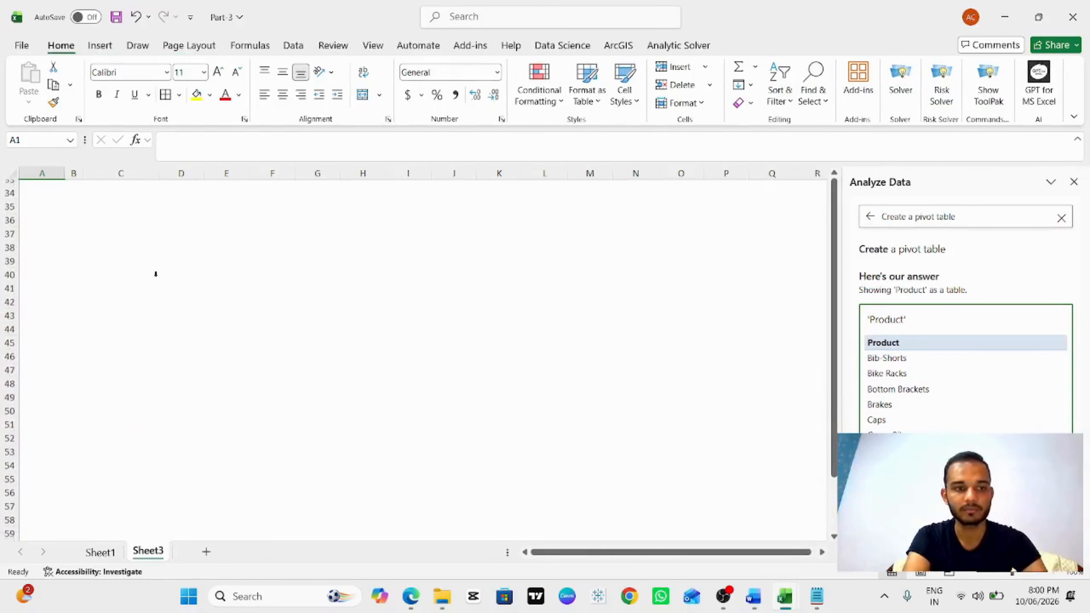
{"action": "scroll", "coordinate": [161, 199], "scroll_direction": "up", "scroll_amount": 10}
{"action": "left_click", "coordinate": [153, 228]}
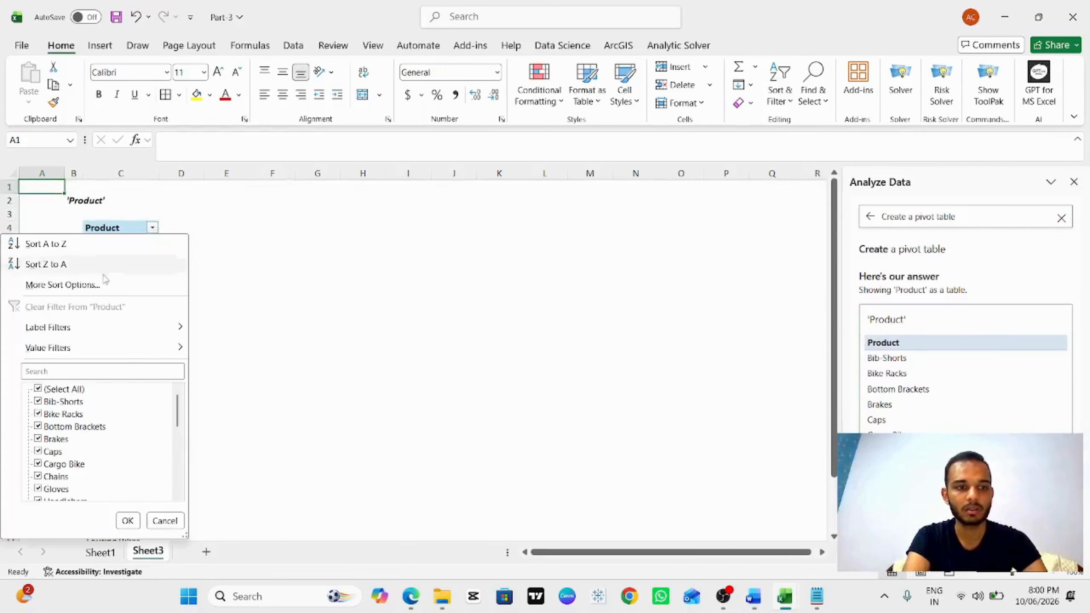
{"action": "scroll", "coordinate": [98, 473], "scroll_direction": "down", "scroll_amount": 5}
{"action": "left_click", "coordinate": [160, 526]}
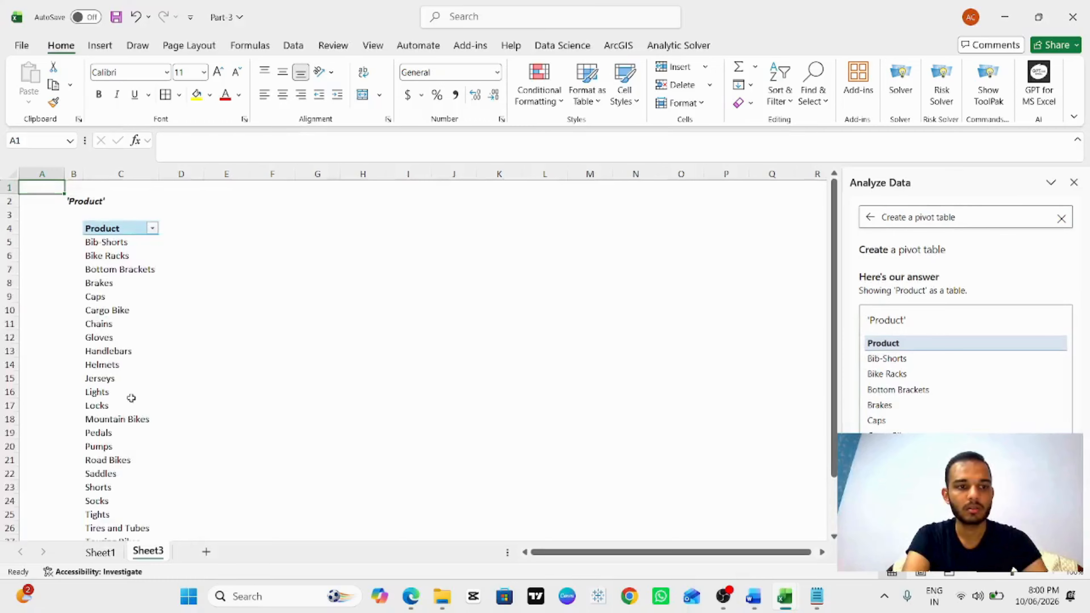
{"action": "scroll", "coordinate": [131, 397], "scroll_direction": "down", "scroll_amount": 8}
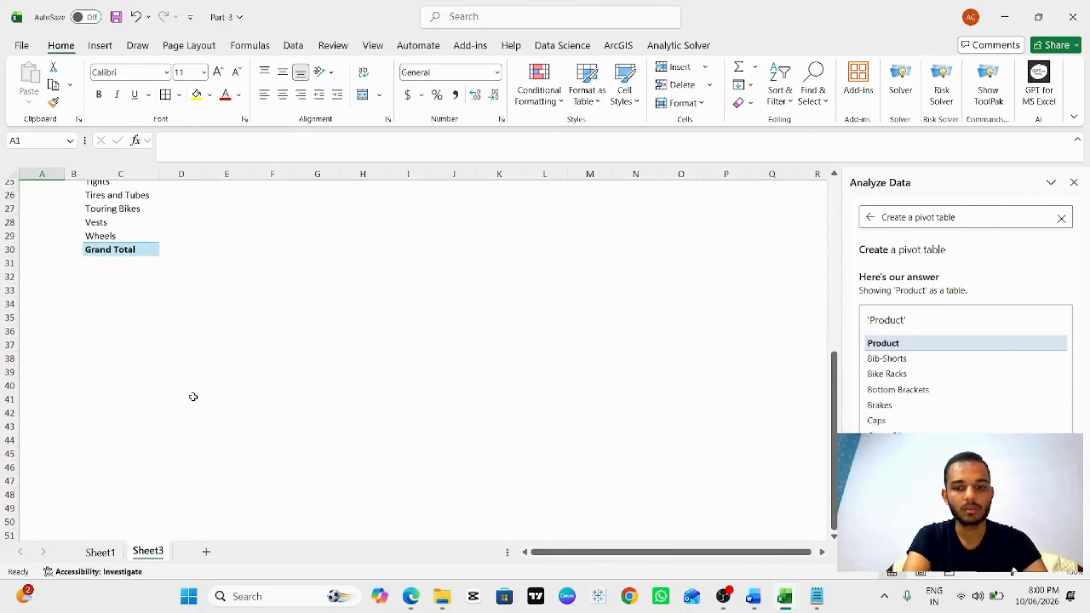
{"action": "scroll", "coordinate": [192, 397], "scroll_direction": "up", "scroll_amount": 8}
Step: Ask Analyze Data to "Create a pivot table of the full data." and insert the resulting pivot table into a new sheet
{"action": "left_click", "coordinate": [1006, 216]}
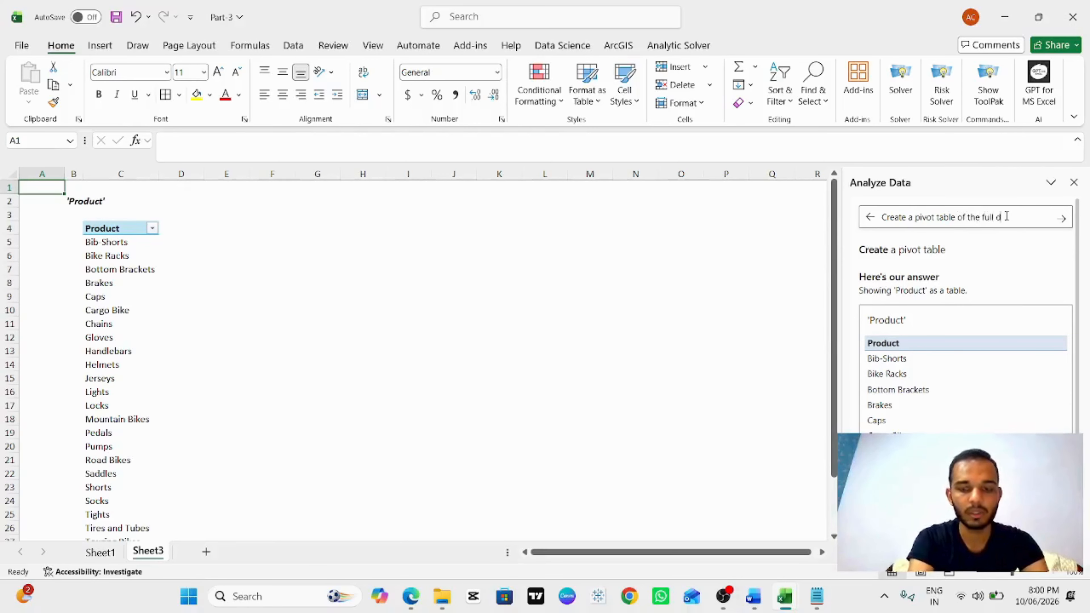
{"action": "type", "text": "."}
{"action": "key", "text": "Return"}
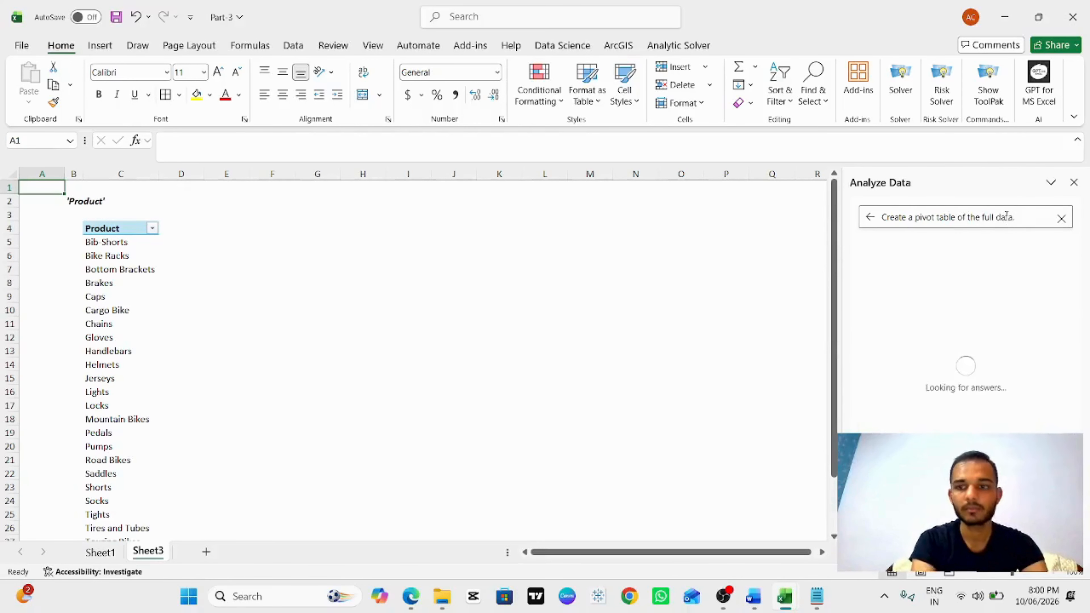
{"action": "left_click", "coordinate": [988, 305]}
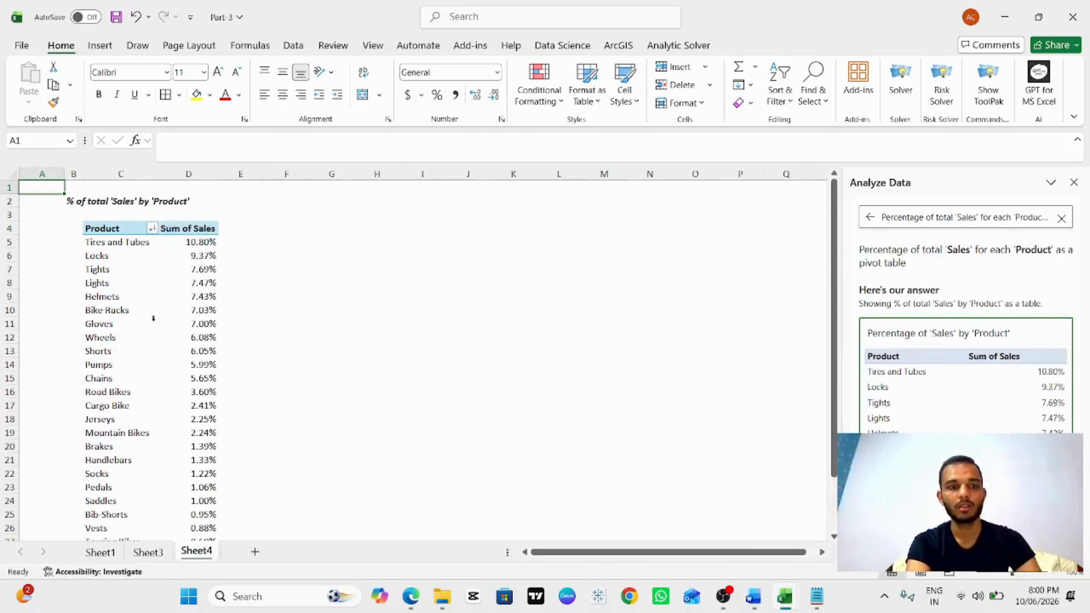
Step: Scroll through the percentage of sales by product pivot table
{"action": "scroll", "coordinate": [153, 319], "scroll_direction": "down", "scroll_amount": 4}
{"action": "scroll", "coordinate": [154, 318], "scroll_direction": "up", "scroll_amount": 4}
{"action": "scroll", "coordinate": [153, 318], "scroll_direction": "down", "scroll_amount": 1}
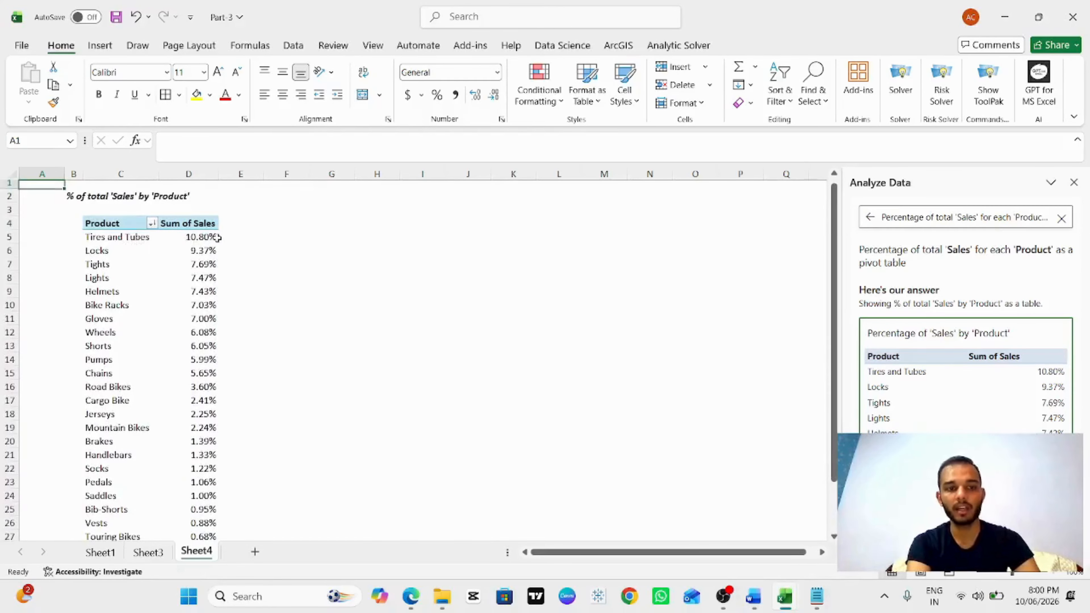
{"action": "scroll", "coordinate": [189, 357], "scroll_direction": "down", "scroll_amount": 1}
{"action": "scroll", "coordinate": [189, 357], "scroll_direction": "down", "scroll_amount": 4}
{"action": "scroll", "coordinate": [188, 357], "scroll_direction": "up", "scroll_amount": 6}
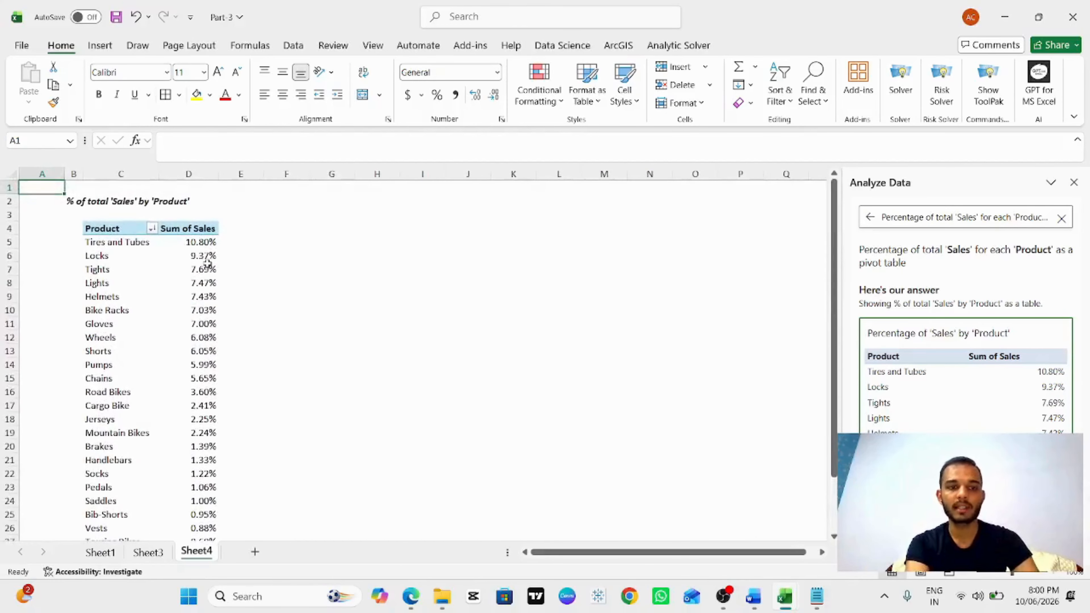
{"action": "scroll", "coordinate": [174, 304], "scroll_direction": "down", "scroll_amount": 2}
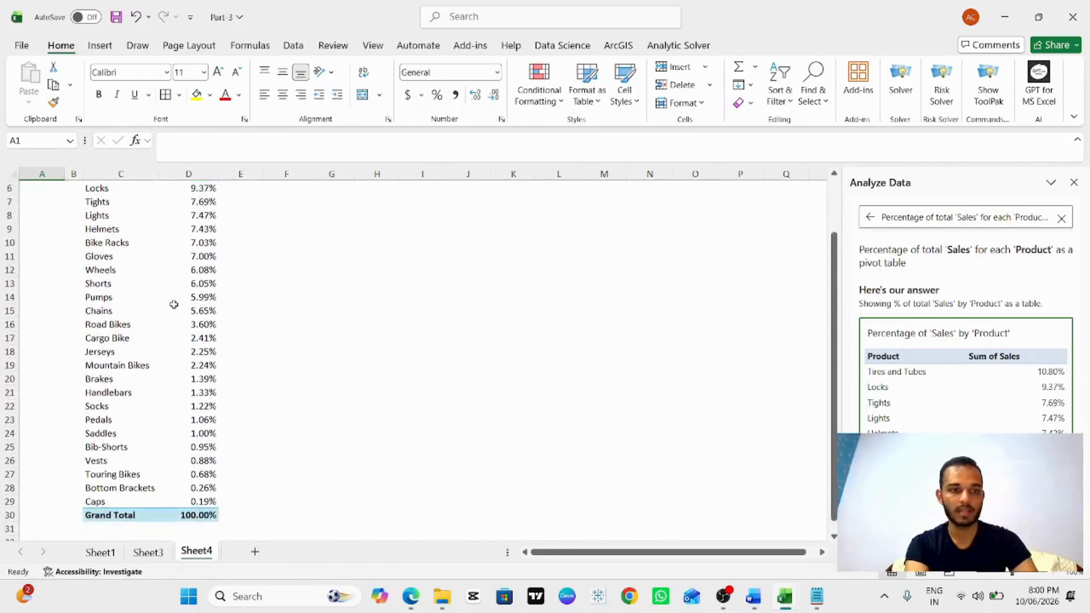
{"action": "scroll", "coordinate": [175, 304], "scroll_direction": "up", "scroll_amount": 2}
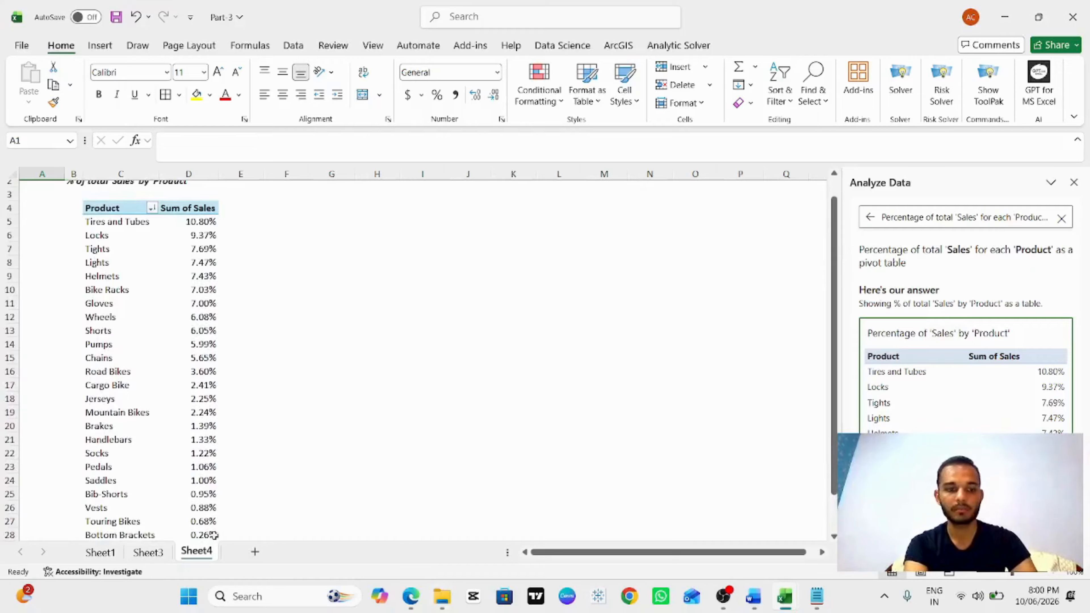
Step: Switch back to Sheet1 and close the Analyze Data pane
{"action": "left_click", "coordinate": [101, 552]}
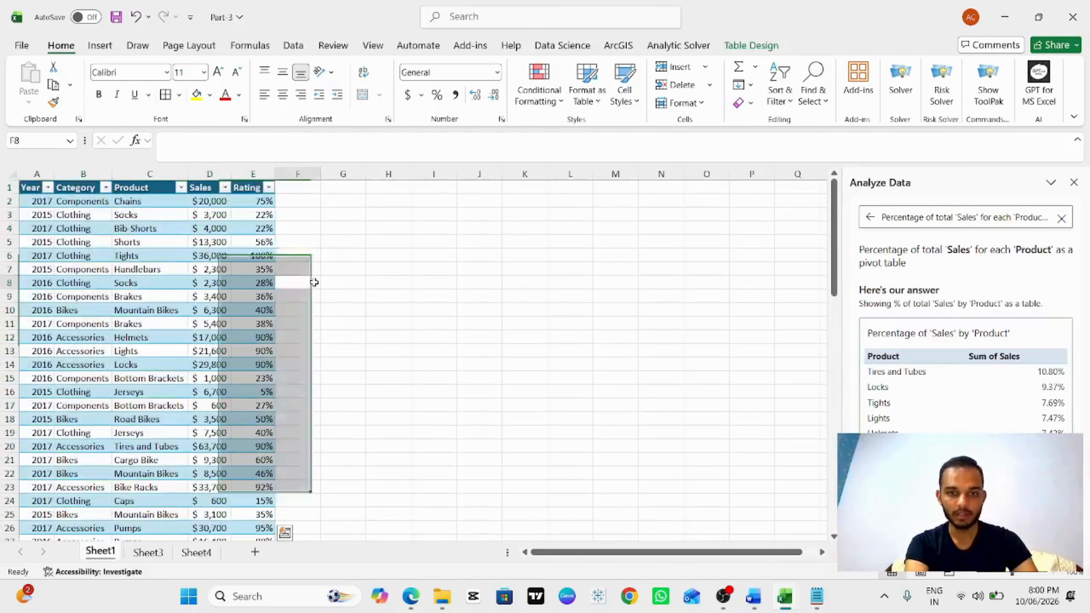
{"action": "left_click", "coordinate": [312, 283]}
{"action": "left_click", "coordinate": [1074, 182]}
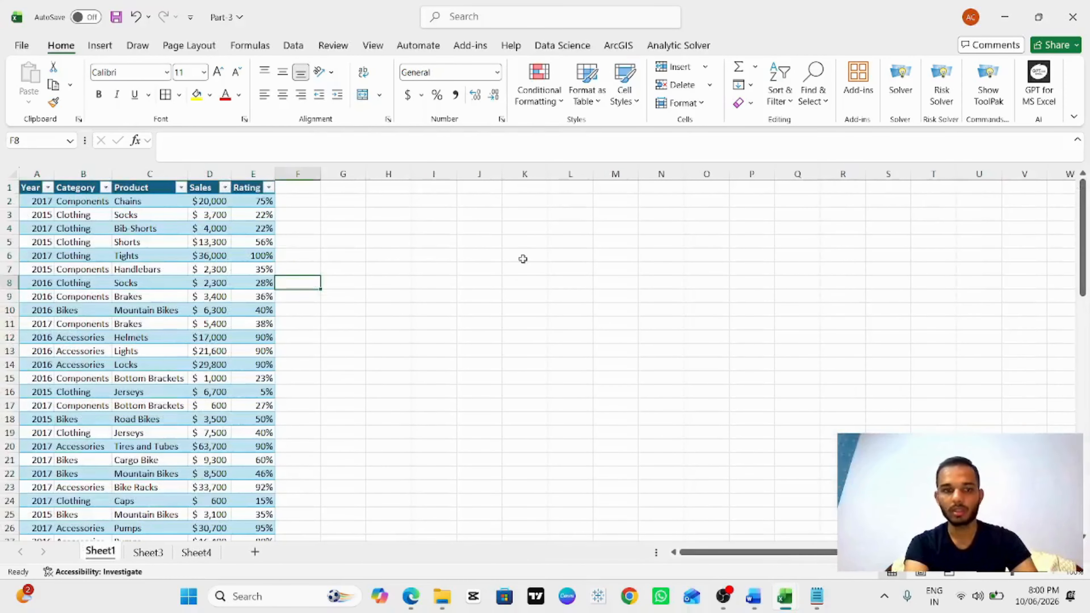
Step: Reopen Analyze Data through search and pick the suggested question "Top 3 'Product' by average 'Rating'"
{"action": "left_click", "coordinate": [488, 18]}
{"action": "type", "text": "am"}
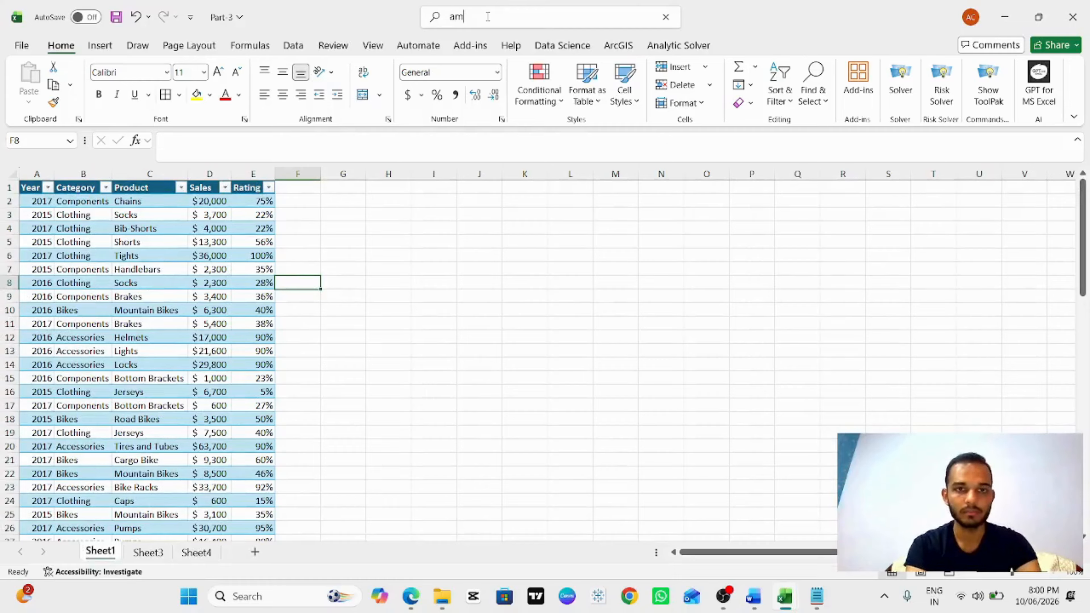
{"action": "key", "text": "BackSpace"}
{"action": "type", "text": "na"}
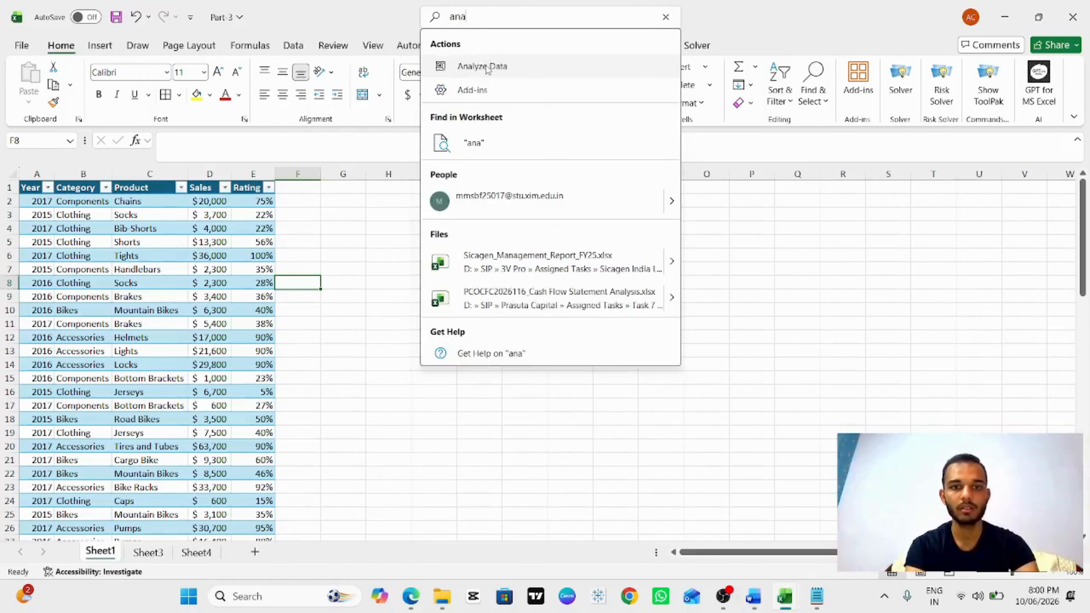
{"action": "left_click", "coordinate": [487, 67]}
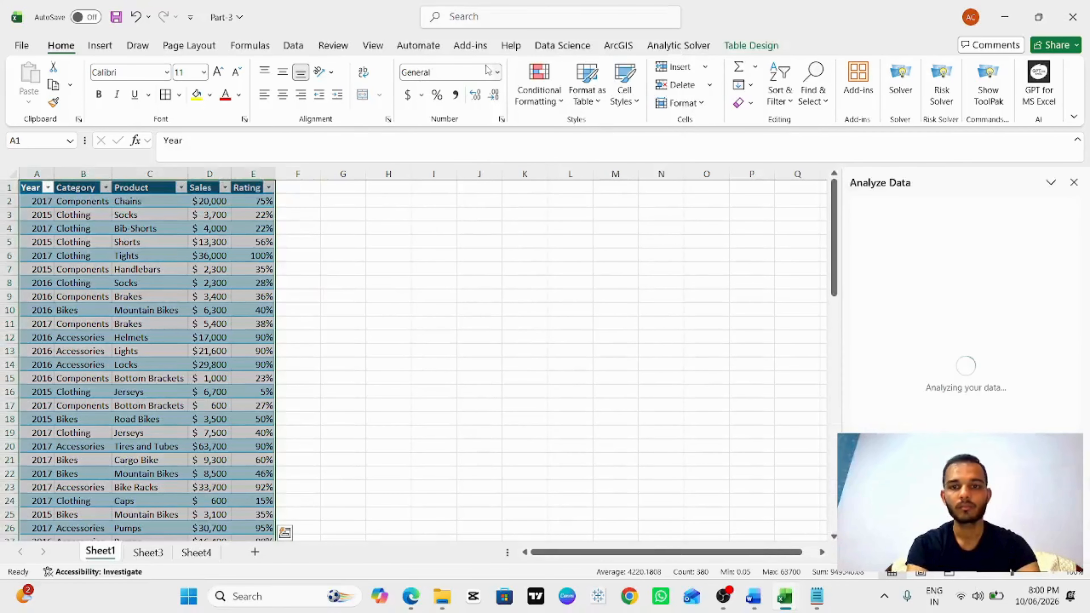
{"action": "left_click", "coordinate": [940, 218]}
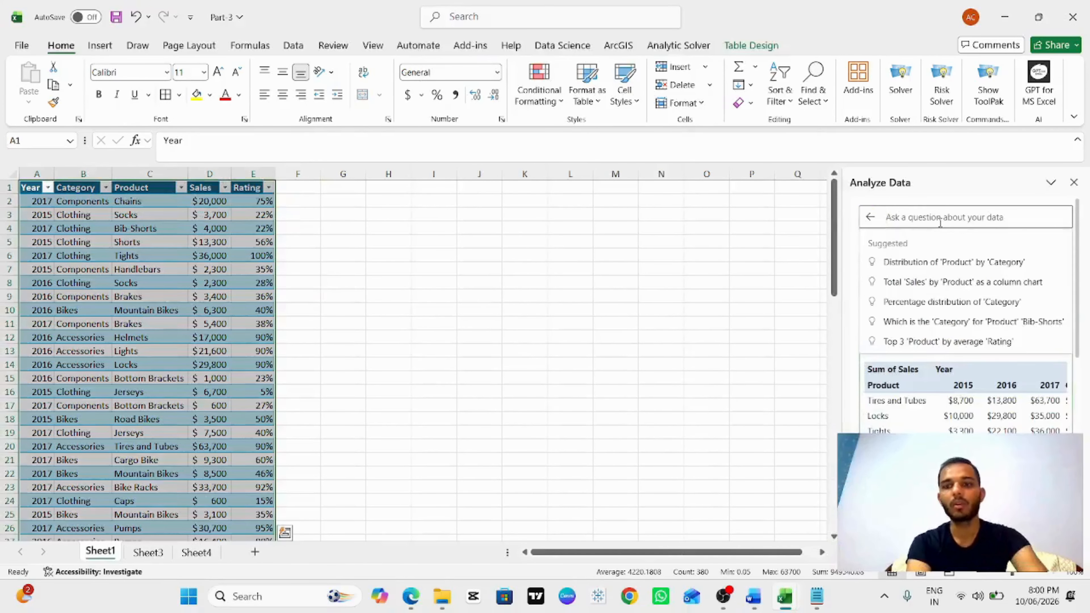
{"action": "left_click", "coordinate": [919, 342]}
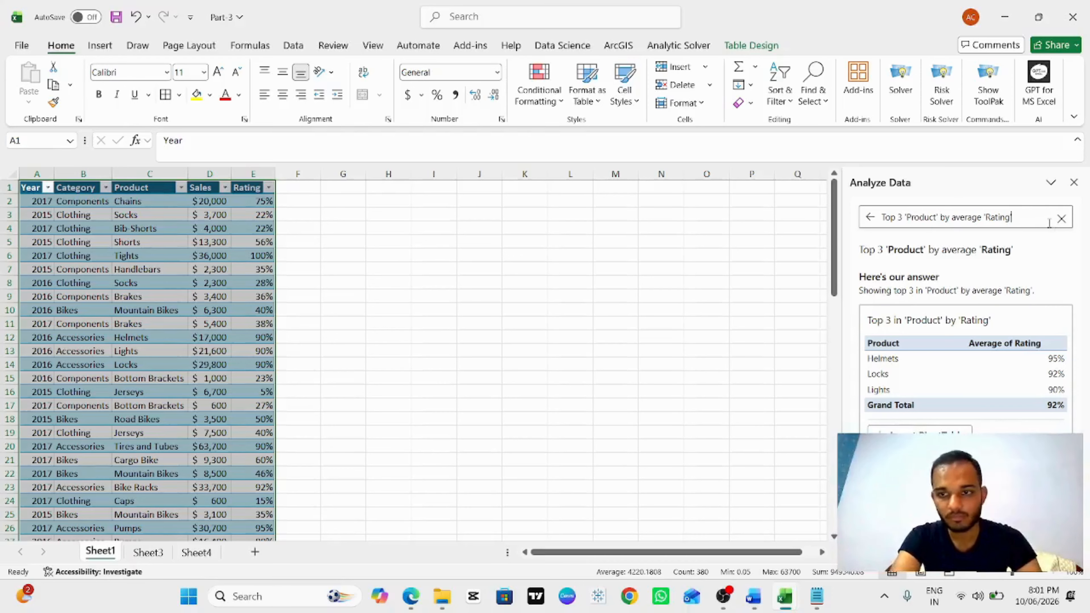
Step: Clear the question and close the Analyze Data pane
{"action": "left_click", "coordinate": [1039, 219]}
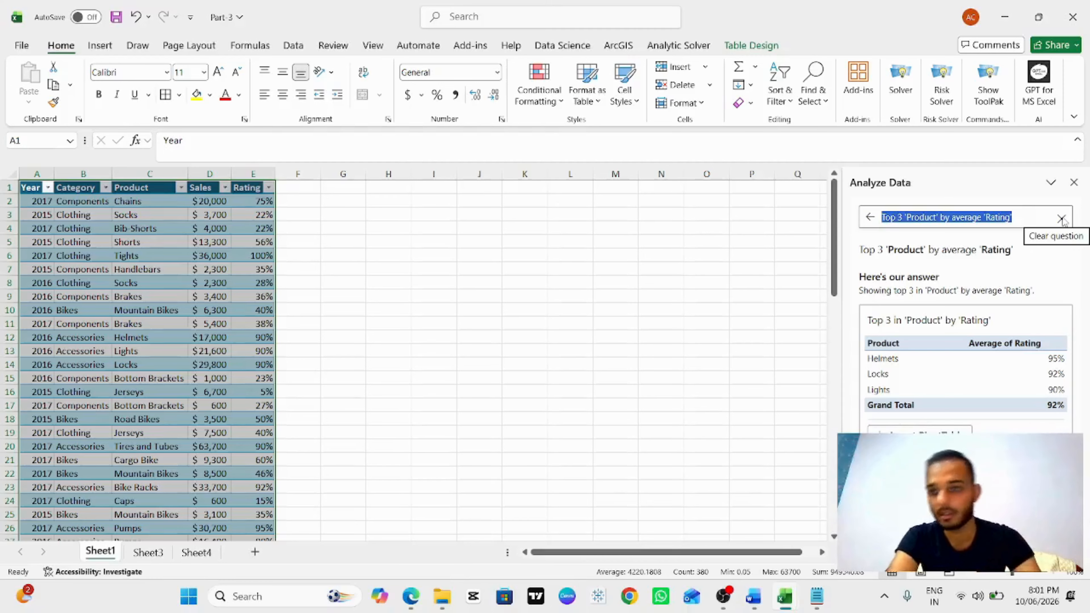
{"action": "left_click", "coordinate": [1062, 220]}
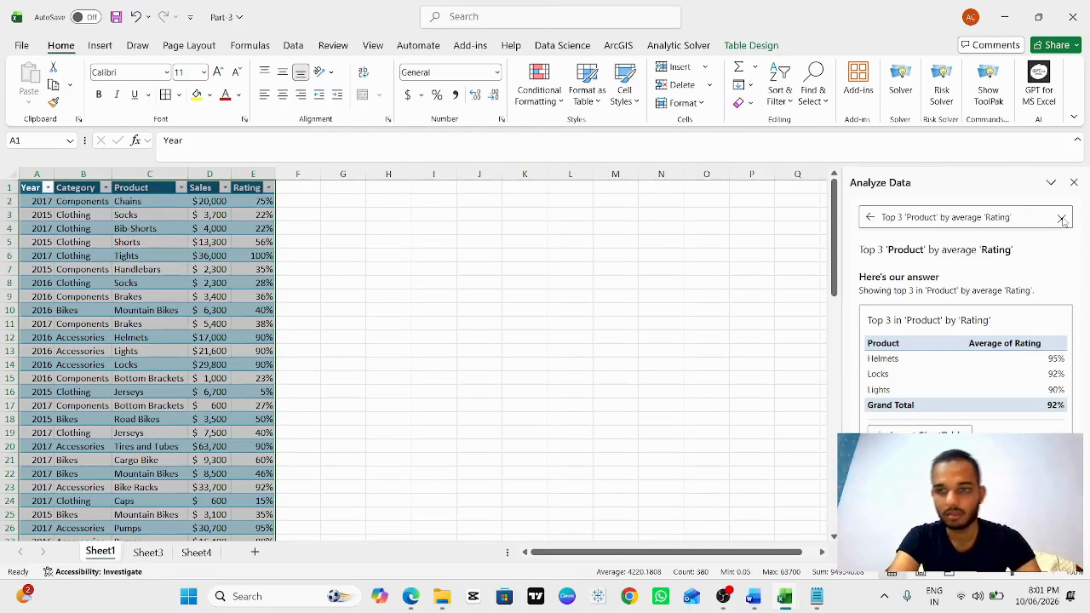
{"action": "left_click", "coordinate": [1075, 184]}
Step: Open the GPT for MS Excel add-in pane, browse its plans and home page, and close it
{"action": "left_click", "coordinate": [1047, 96]}
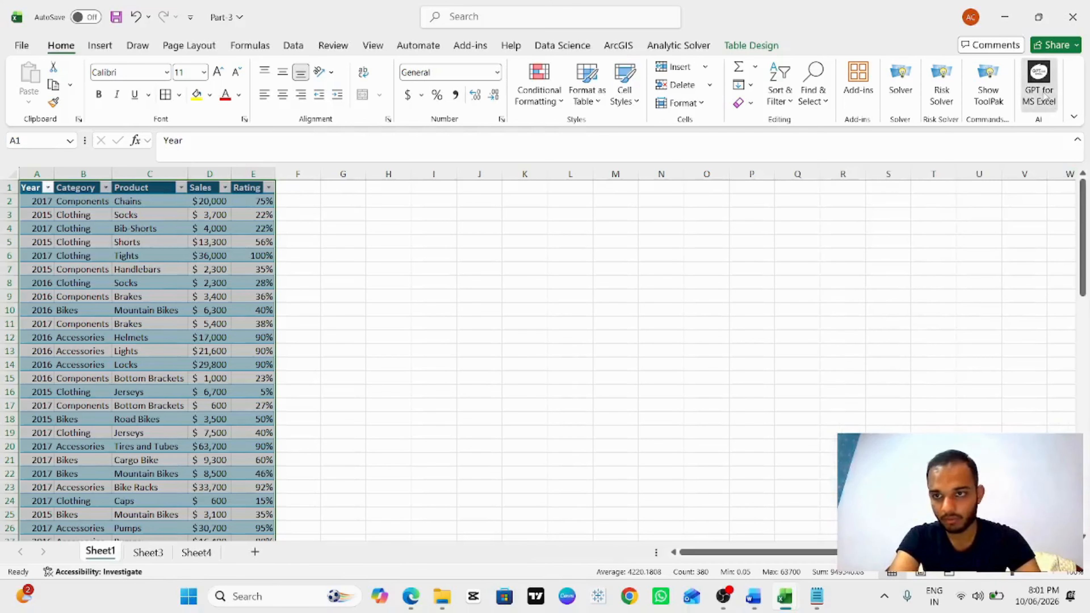
{"action": "scroll", "coordinate": [948, 370], "scroll_direction": "down", "scroll_amount": 4}
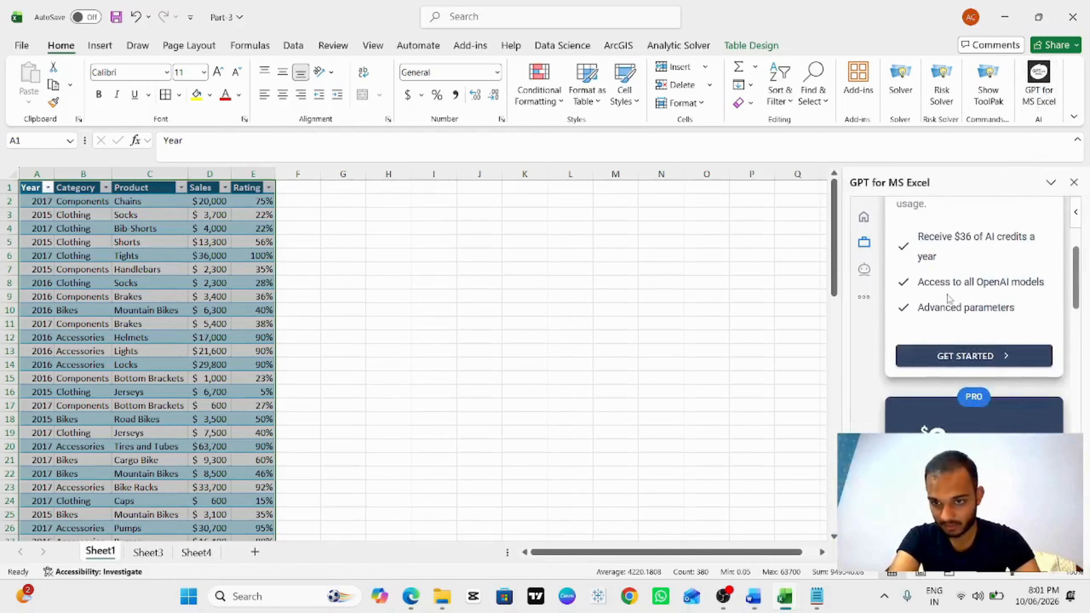
{"action": "scroll", "coordinate": [948, 371], "scroll_direction": "down", "scroll_amount": 4}
{"action": "scroll", "coordinate": [948, 373], "scroll_direction": "down", "scroll_amount": 2}
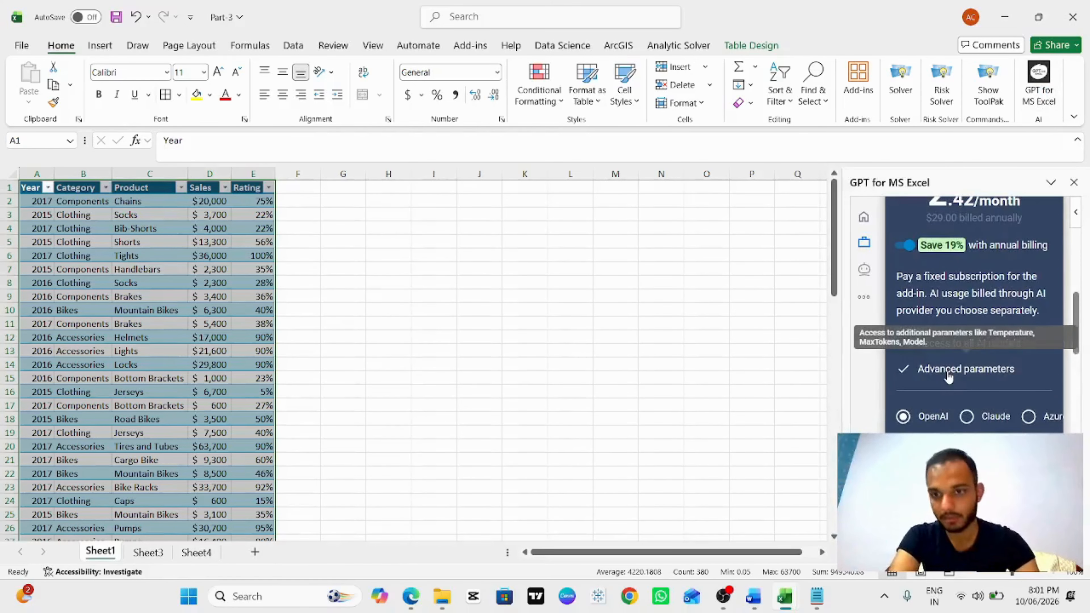
{"action": "scroll", "coordinate": [885, 293], "scroll_direction": "up", "scroll_amount": 10}
{"action": "left_click", "coordinate": [864, 217]}
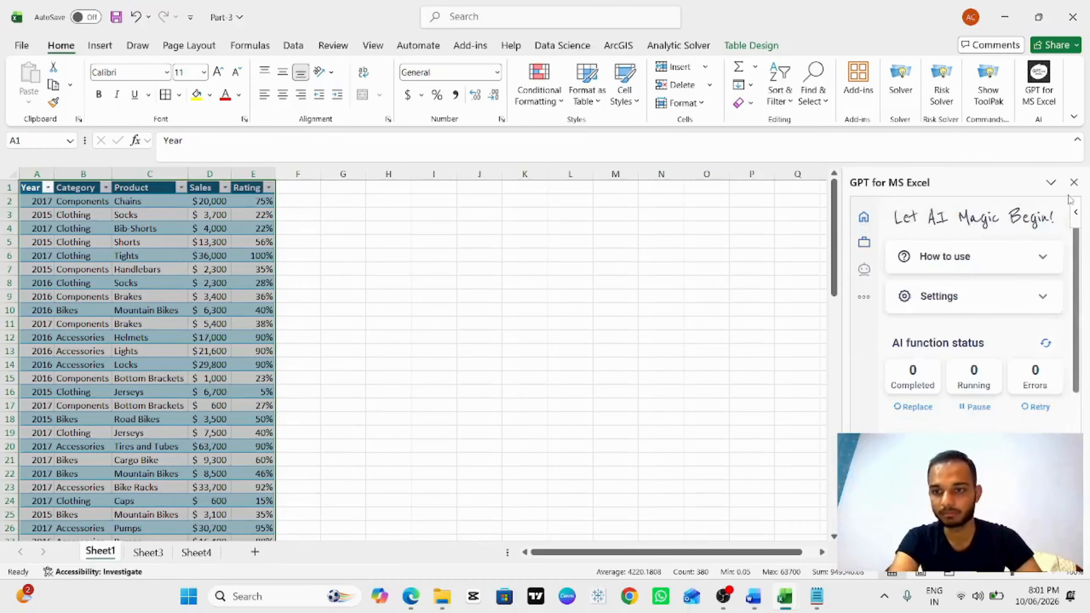
{"action": "left_click", "coordinate": [1074, 183]}
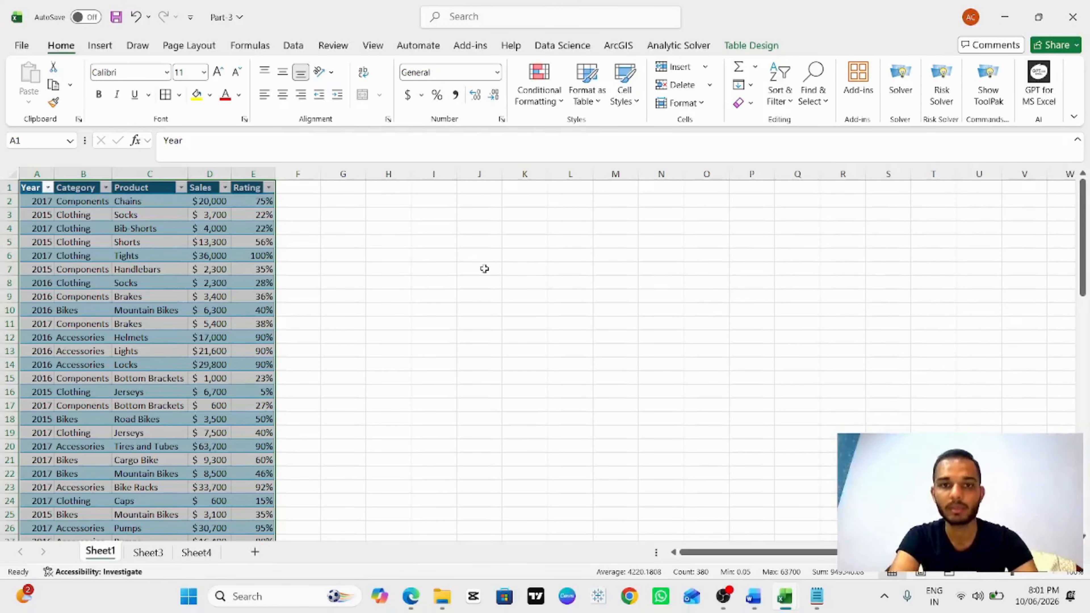
{"action": "left_click", "coordinate": [33, 192]}
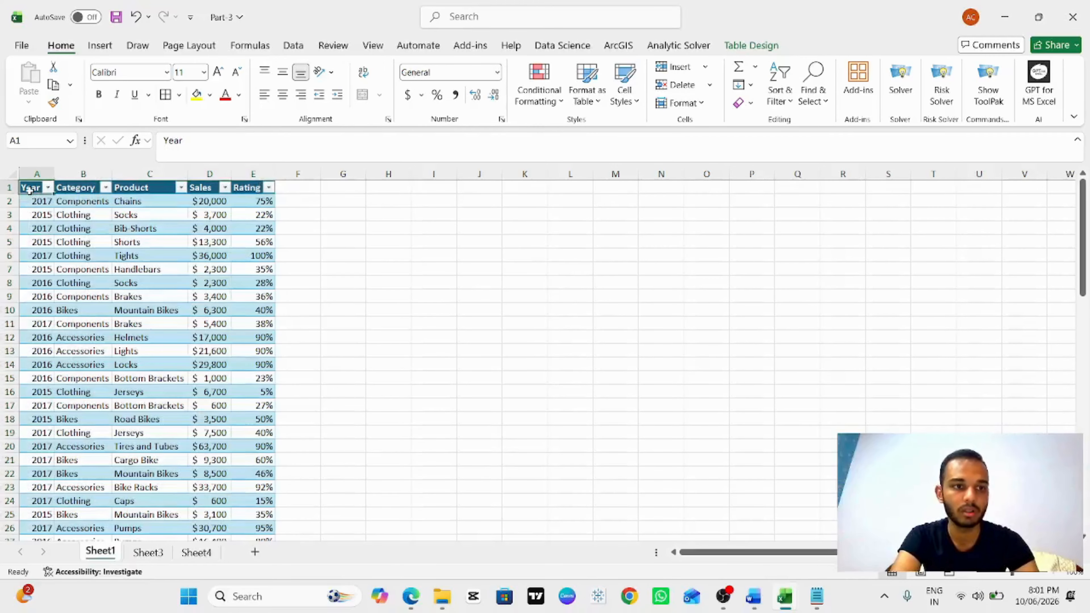
{"action": "key", "text": "ctrl+s"}
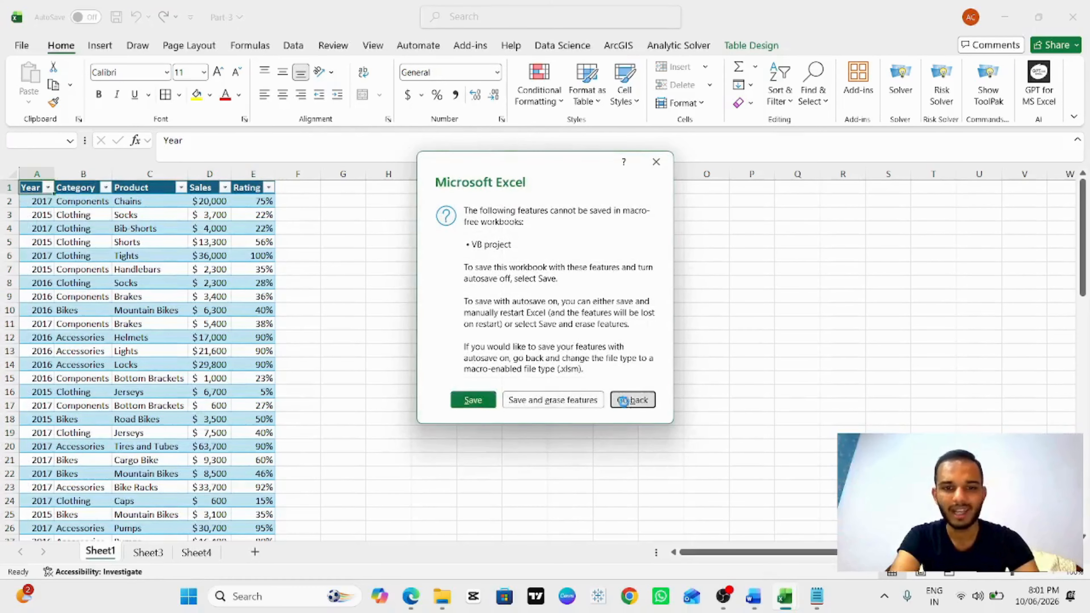
{"action": "left_click", "coordinate": [629, 397]}
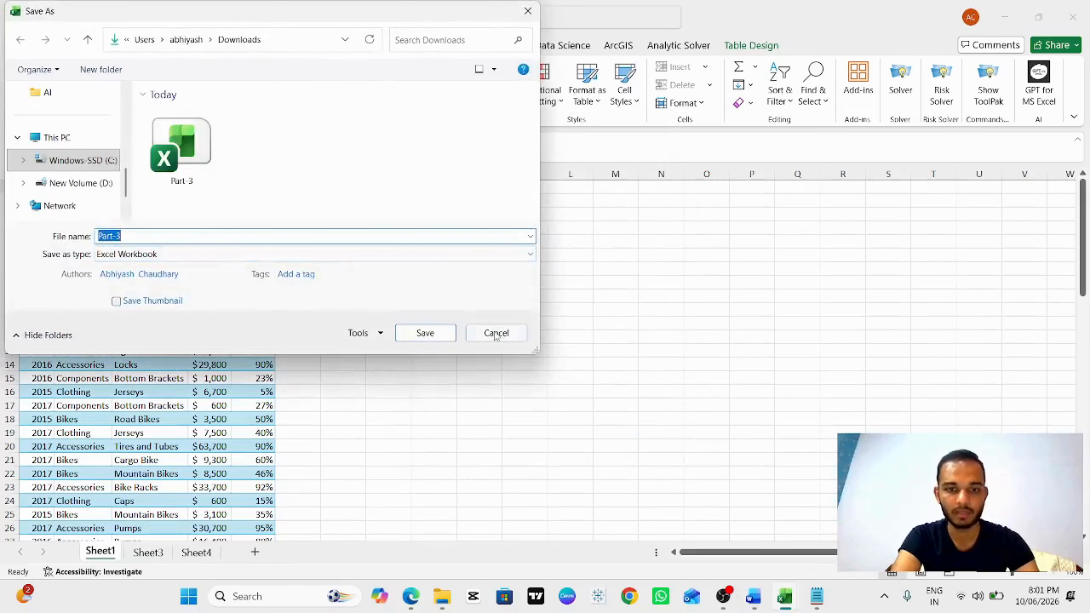
{"action": "left_click", "coordinate": [495, 334]}
Step: Switch to the PART-3 workbook open in Excel for the web in the browser
{"action": "key", "text": "alt+Tab"}
{"action": "key", "text": "alt+Tab"}
{"action": "key", "text": "alt+Tab"}
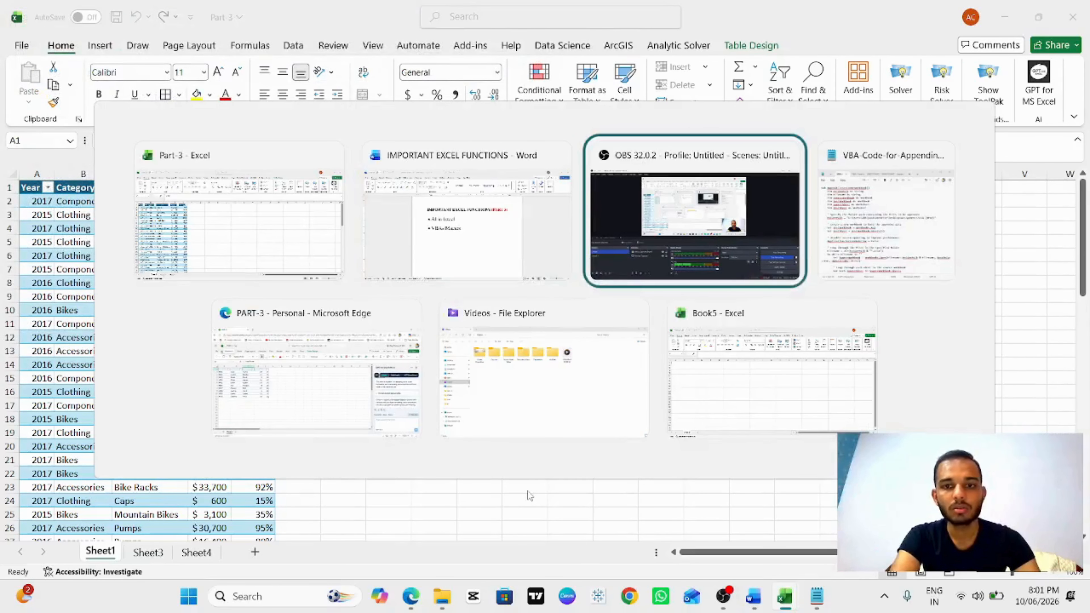
{"action": "key", "text": "alt+Tab"}
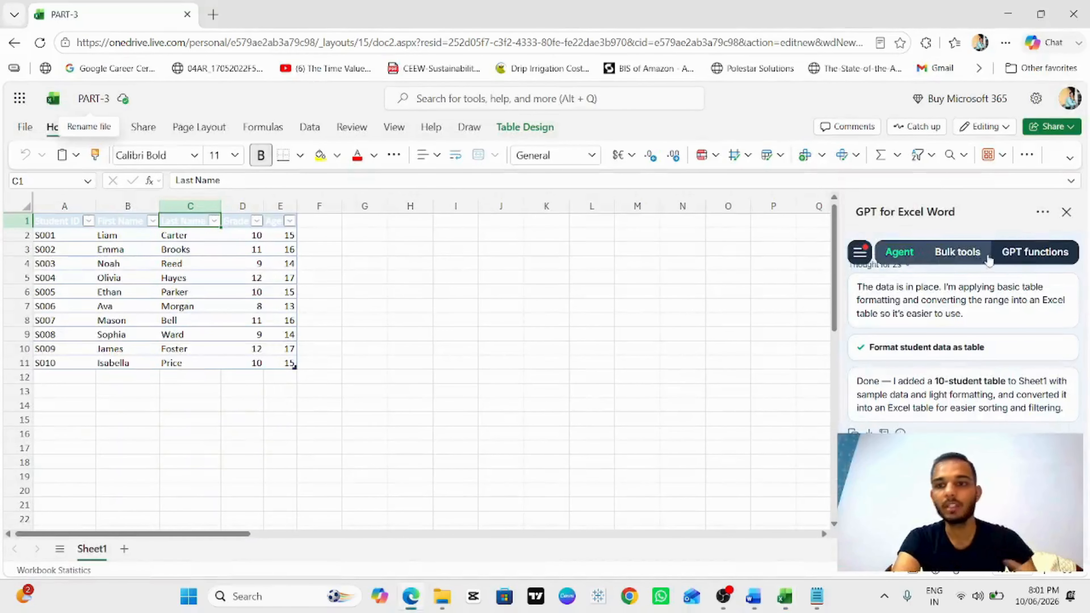
{"action": "left_click", "coordinate": [494, 278]}
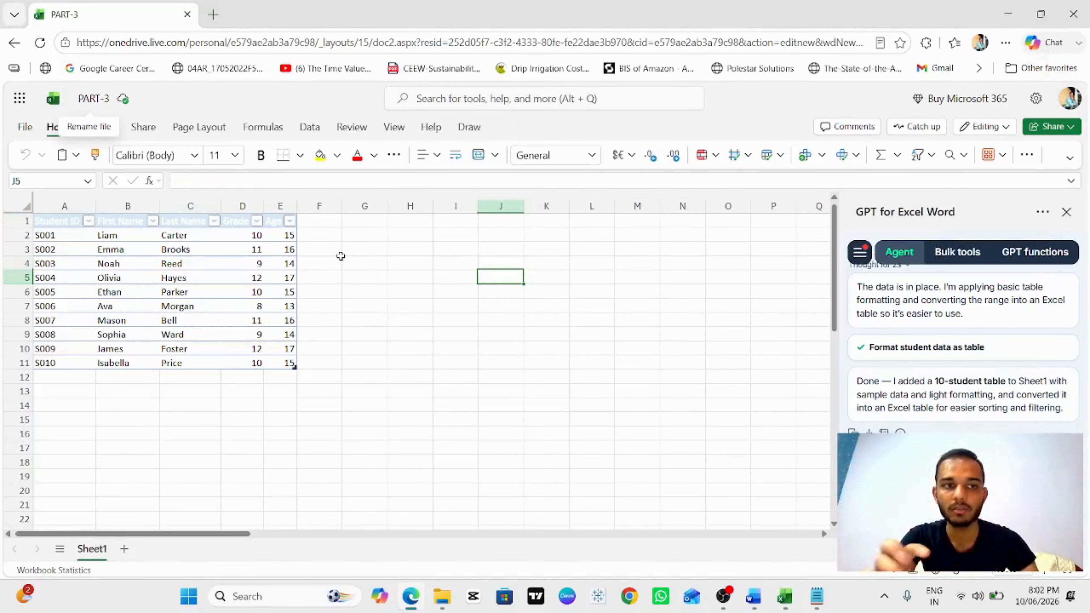
Step: Search the Start menu for 365
{"action": "key", "text": "super"}
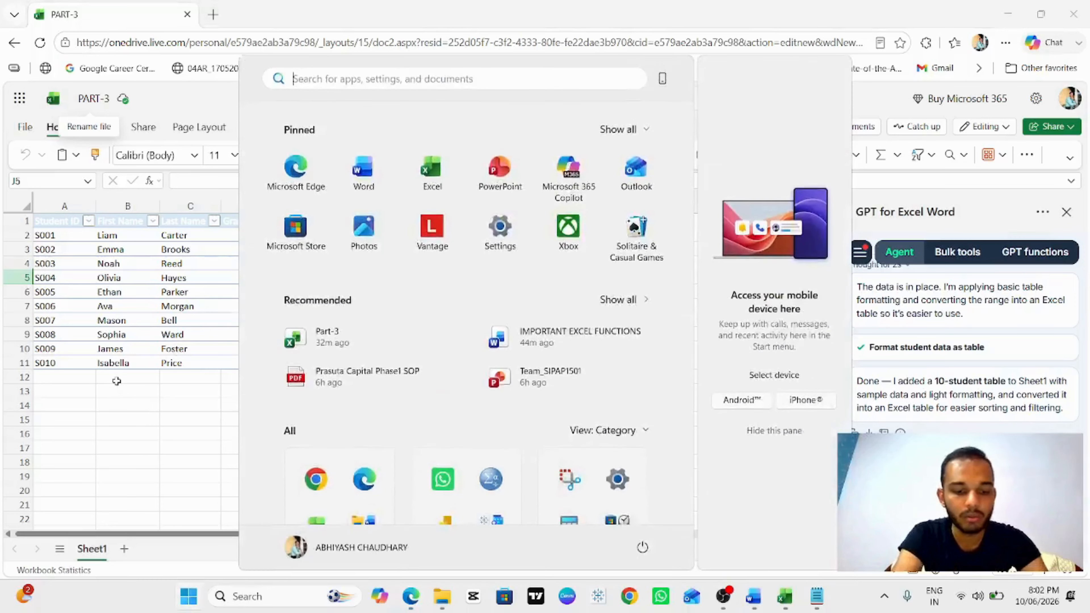
{"action": "type", "text": "mirco"}
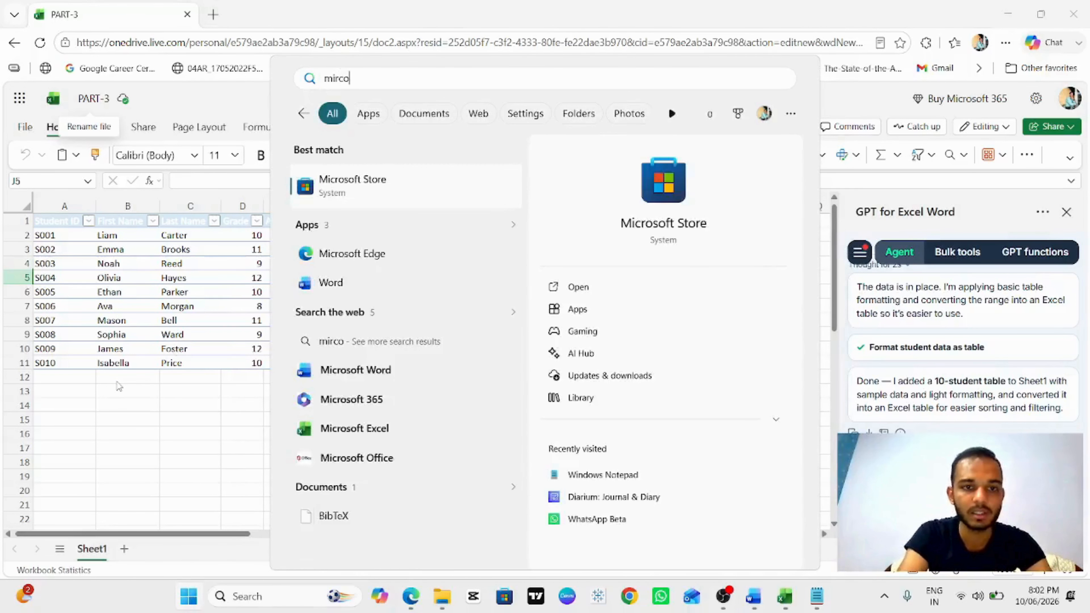
{"action": "key", "text": "ctrl+a"}
{"action": "type", "text": "365"}
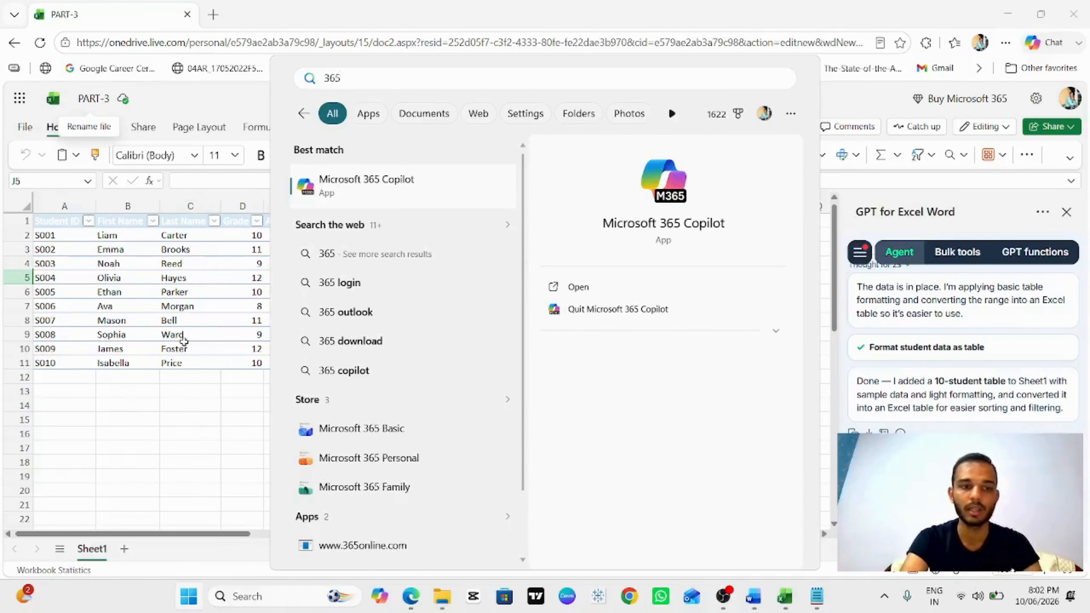
{"action": "left_click", "coordinate": [185, 235]}
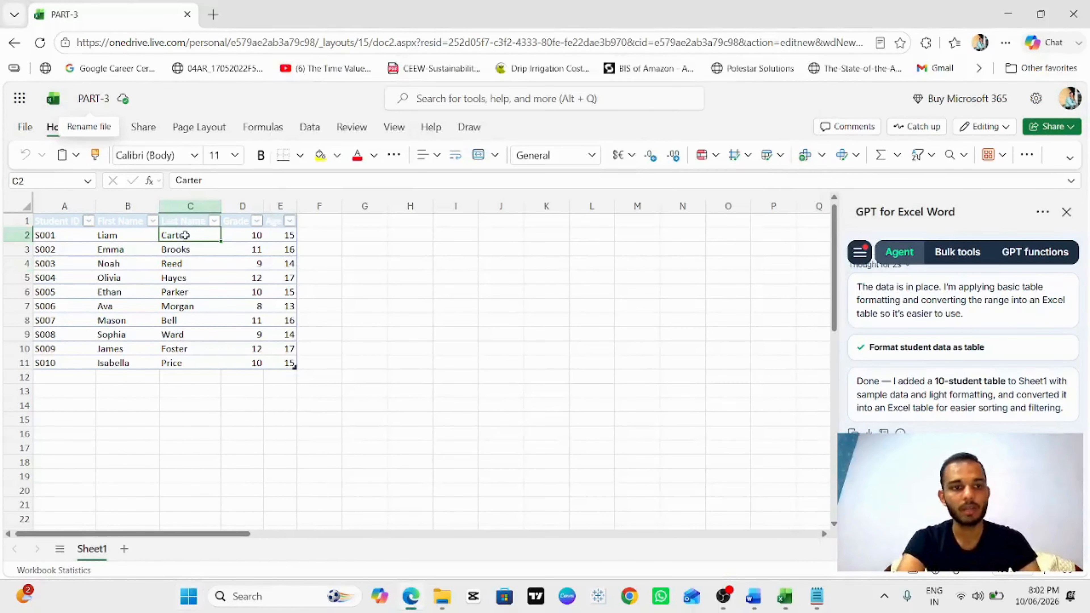
Step: Search the app's command search for gpt and add in entries, then clear the search
{"action": "left_click", "coordinate": [429, 280]}
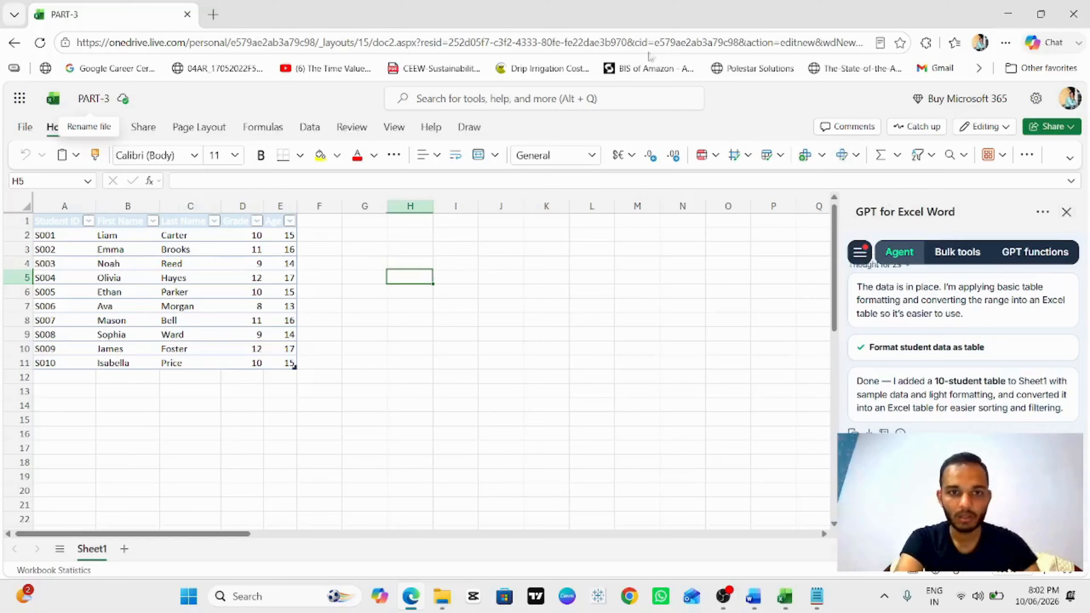
{"action": "left_click", "coordinate": [542, 101]}
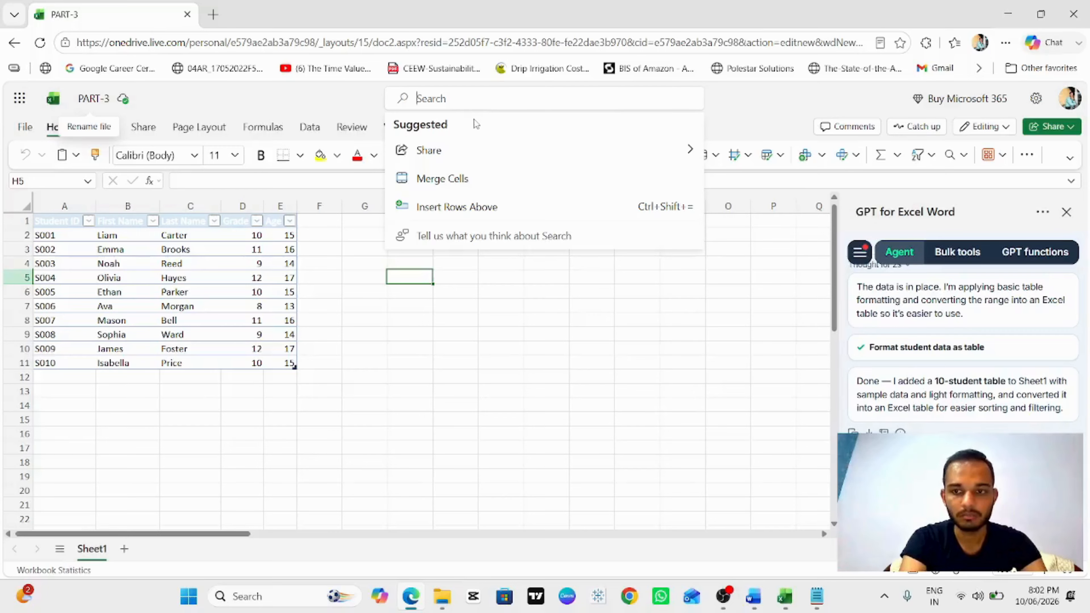
{"action": "type", "text": "gpt "}
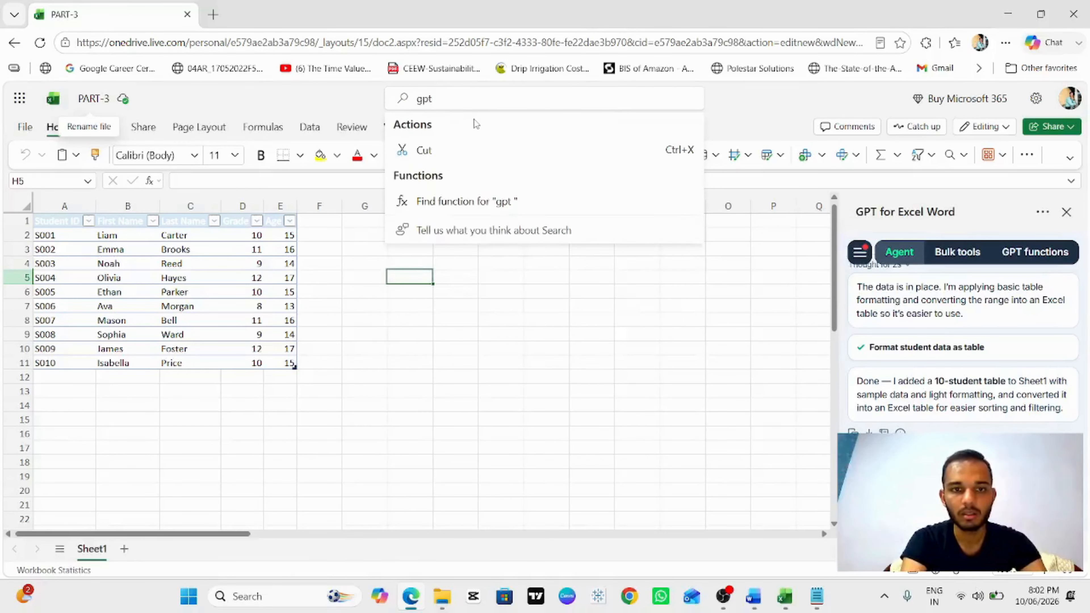
{"action": "type", "text": "fo"}
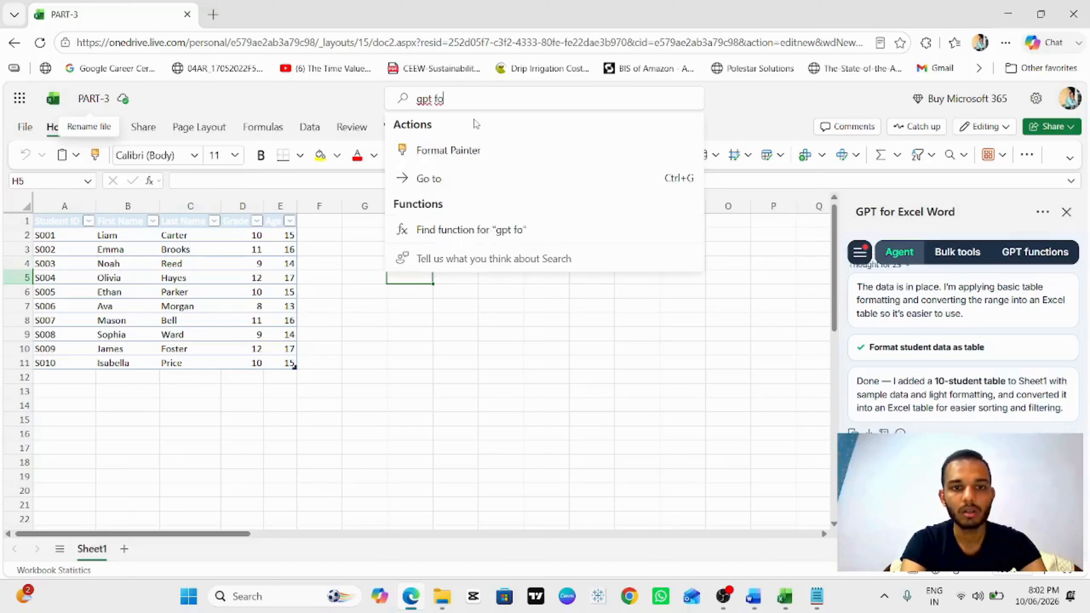
{"action": "key", "text": "BackSpace"}
{"action": "key", "text": "BackSpace"}
{"action": "key", "text": "BackSpace"}
{"action": "key", "text": "BackSpace"}
{"action": "key", "text": "BackSpace"}
{"action": "key", "text": "BackSpace"}
{"action": "type", "text": "add"}
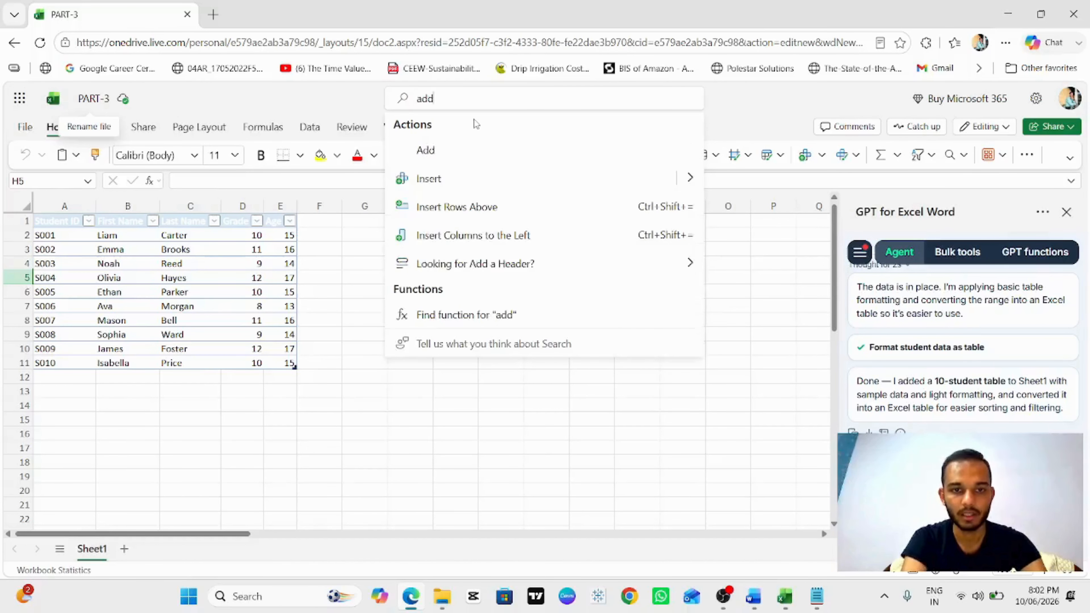
{"action": "type", "text": "i in"}
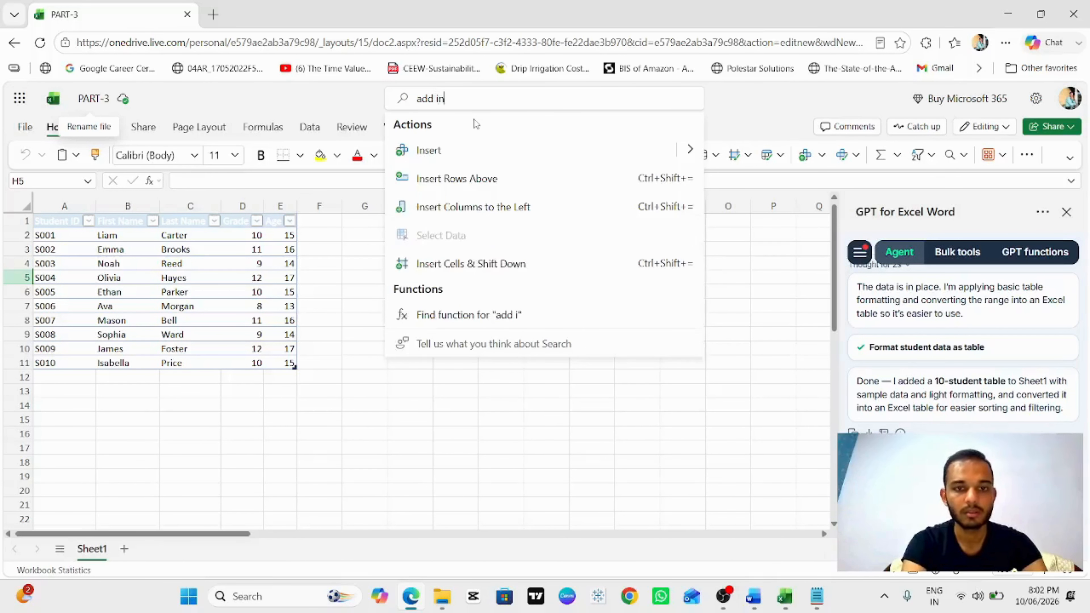
{"action": "key", "text": "ctrl+a"}
{"action": "key", "text": "BackSpace"}
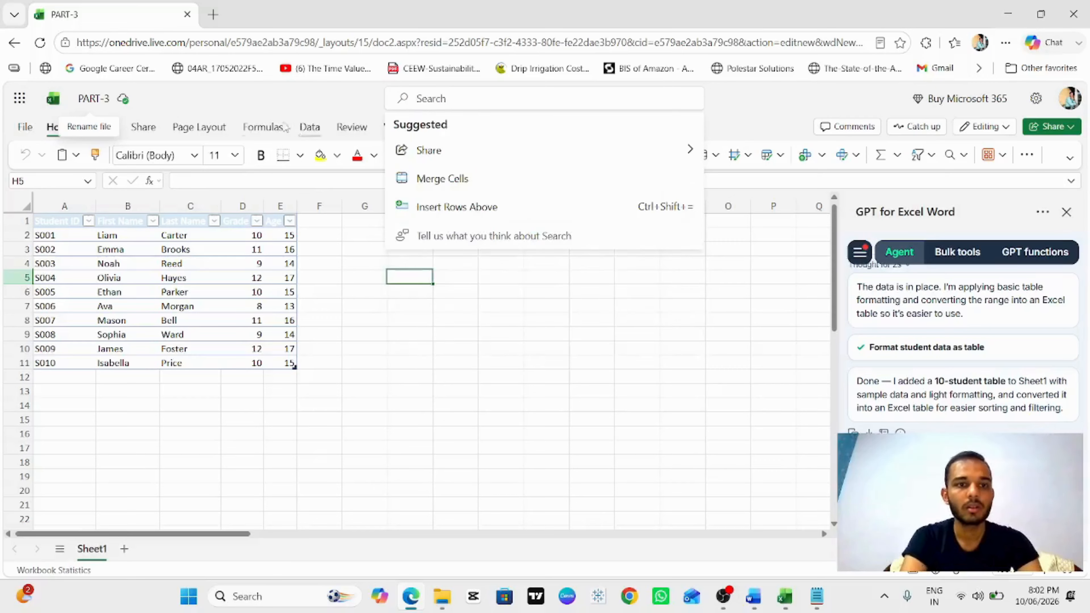
{"action": "left_click", "coordinate": [645, 265]}
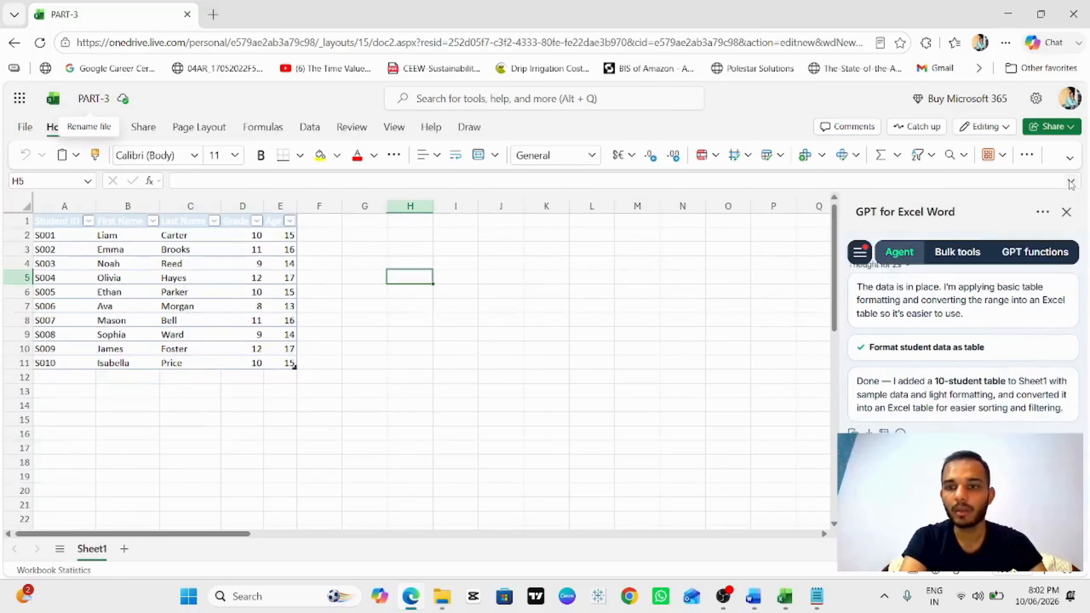
{"action": "left_click", "coordinate": [1043, 213]}
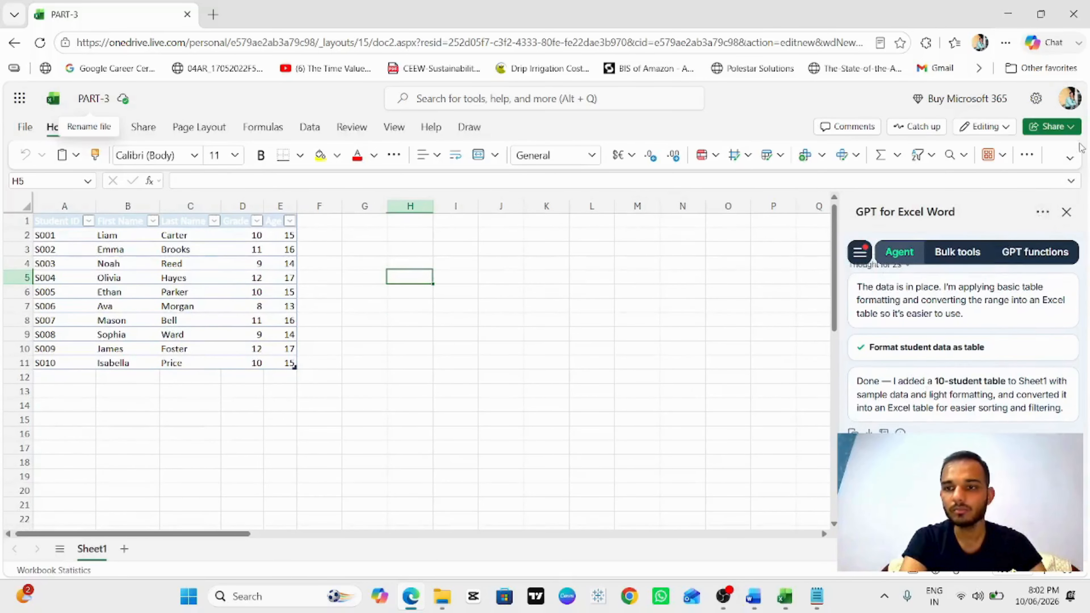
{"action": "left_click", "coordinate": [1070, 159]}
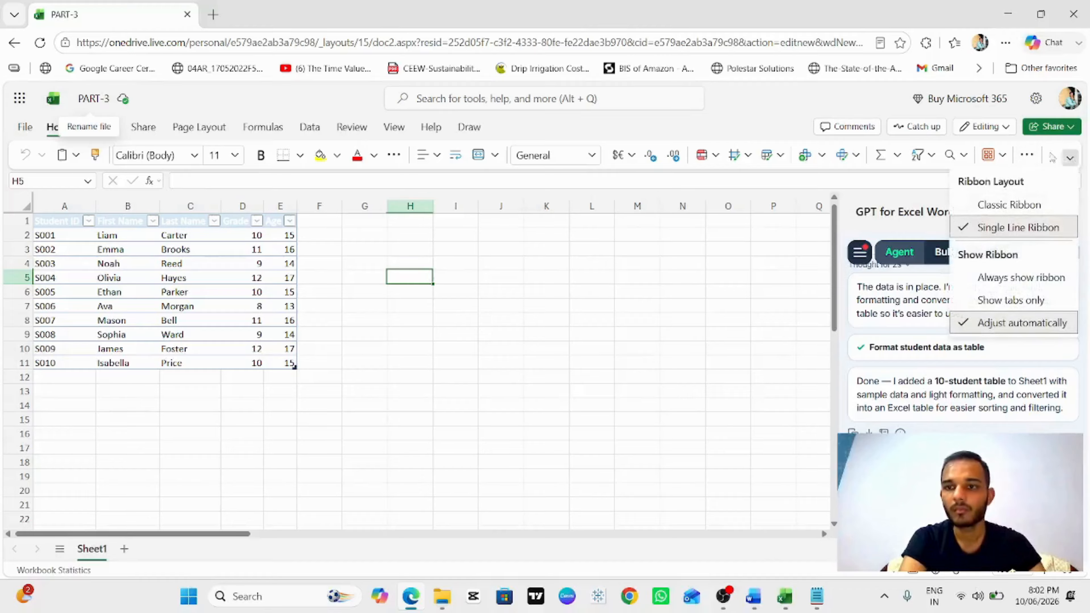
{"action": "left_click", "coordinate": [989, 156]}
{"action": "left_click", "coordinate": [989, 155]}
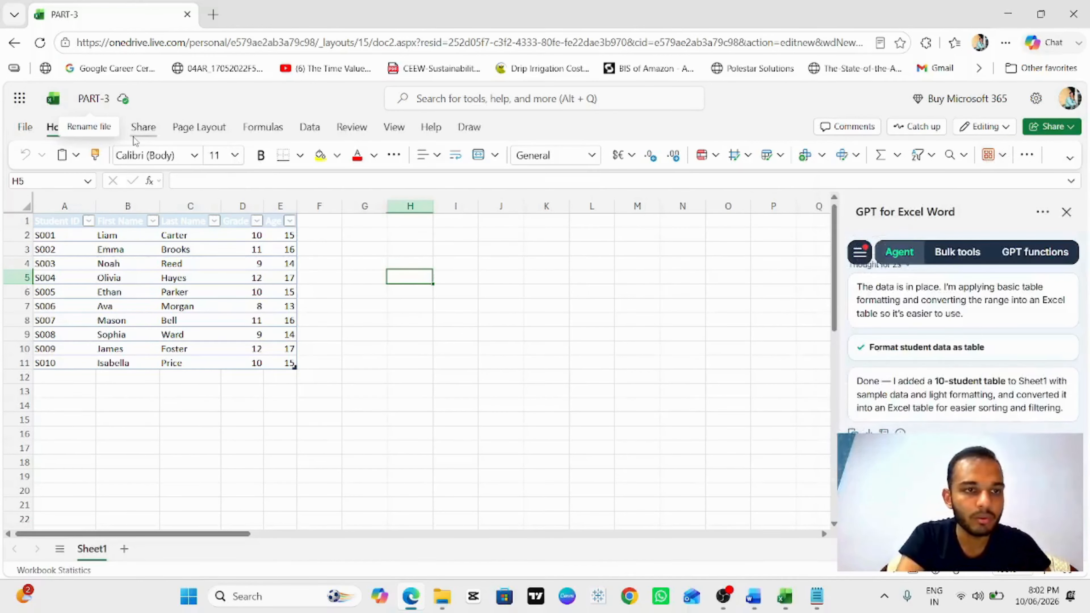
{"action": "left_click", "coordinate": [143, 128]}
{"action": "left_click", "coordinate": [91, 99]}
{"action": "left_click", "coordinate": [171, 92]}
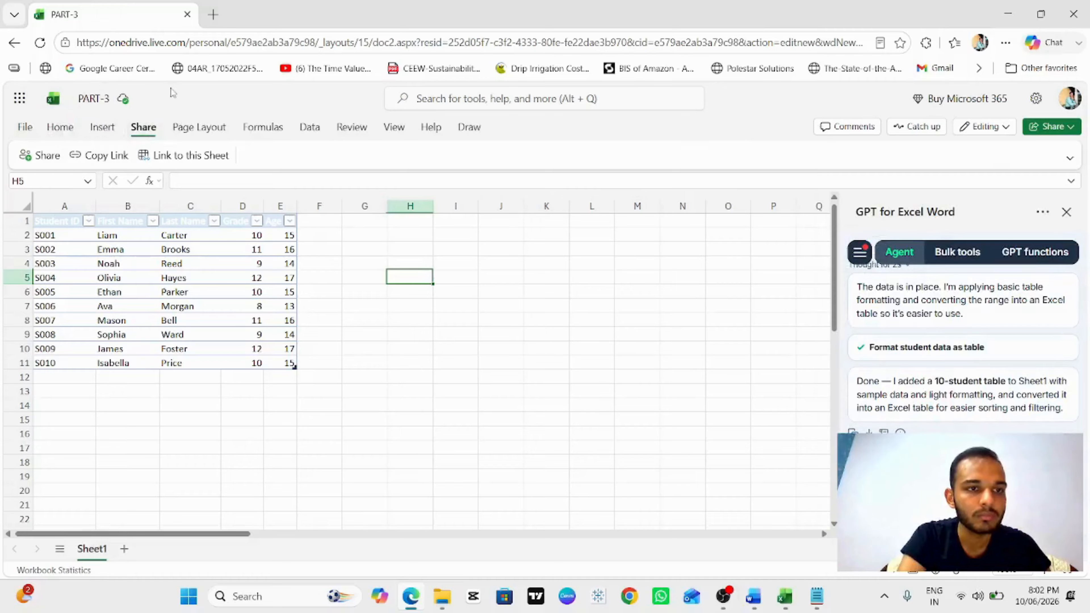
{"action": "left_click", "coordinate": [73, 128]}
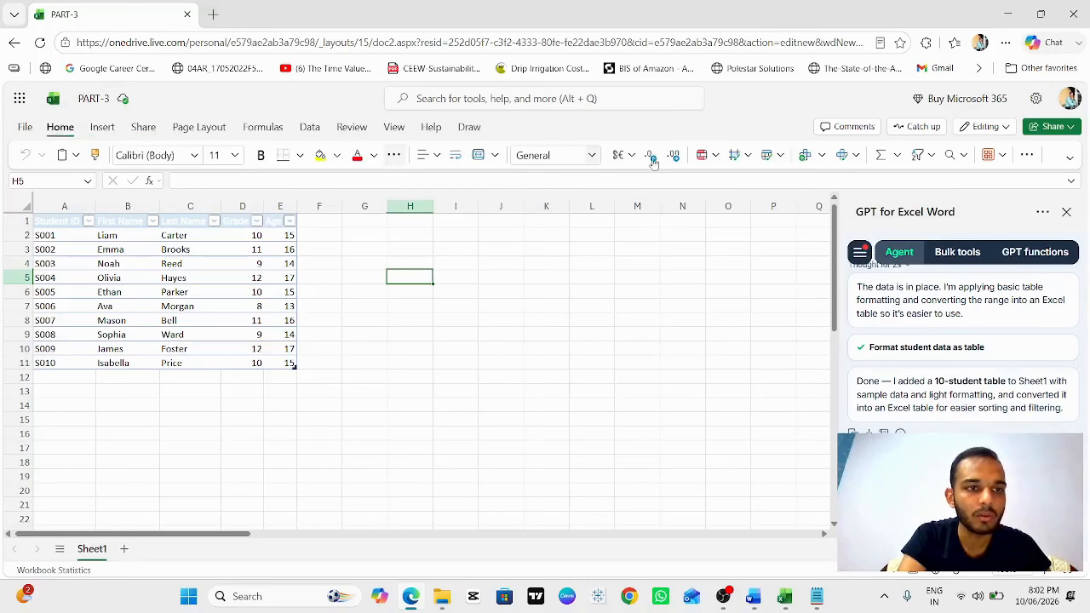
Step: Open the Add-ins menu and browse the list of popular add-ins
{"action": "left_click", "coordinate": [989, 155]}
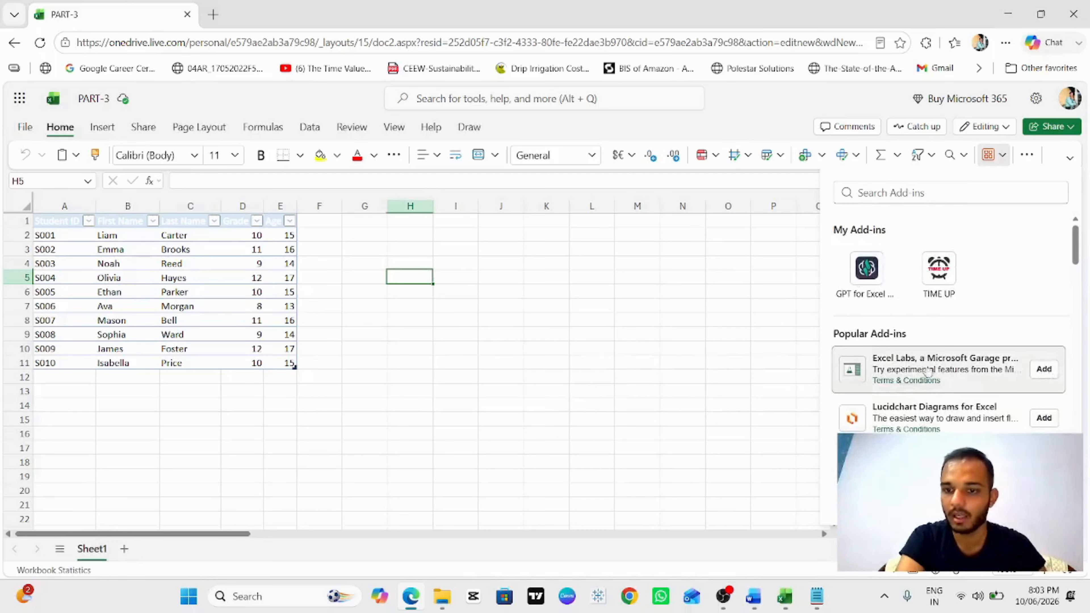
{"action": "scroll", "coordinate": [929, 370], "scroll_direction": "down", "scroll_amount": 4}
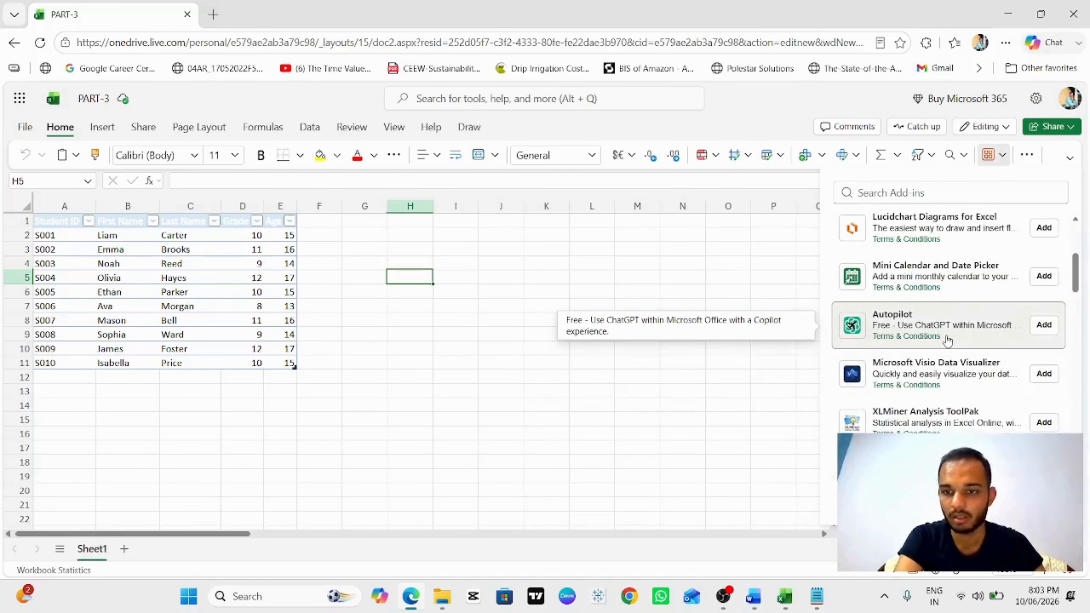
{"action": "scroll", "coordinate": [944, 353], "scroll_direction": "down", "scroll_amount": 1}
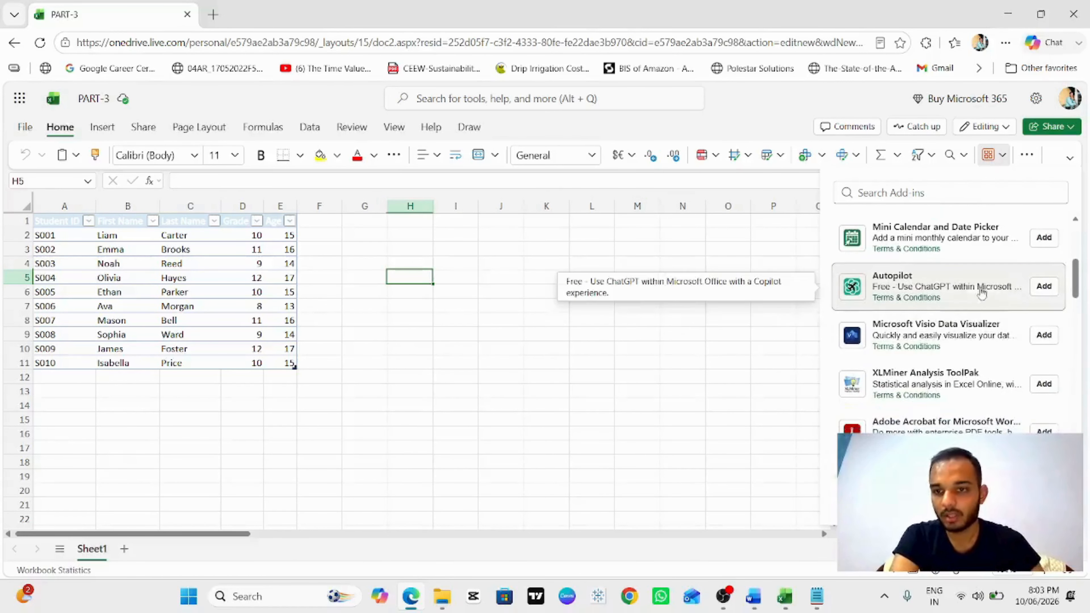
{"action": "scroll", "coordinate": [925, 326], "scroll_direction": "down", "scroll_amount": 2}
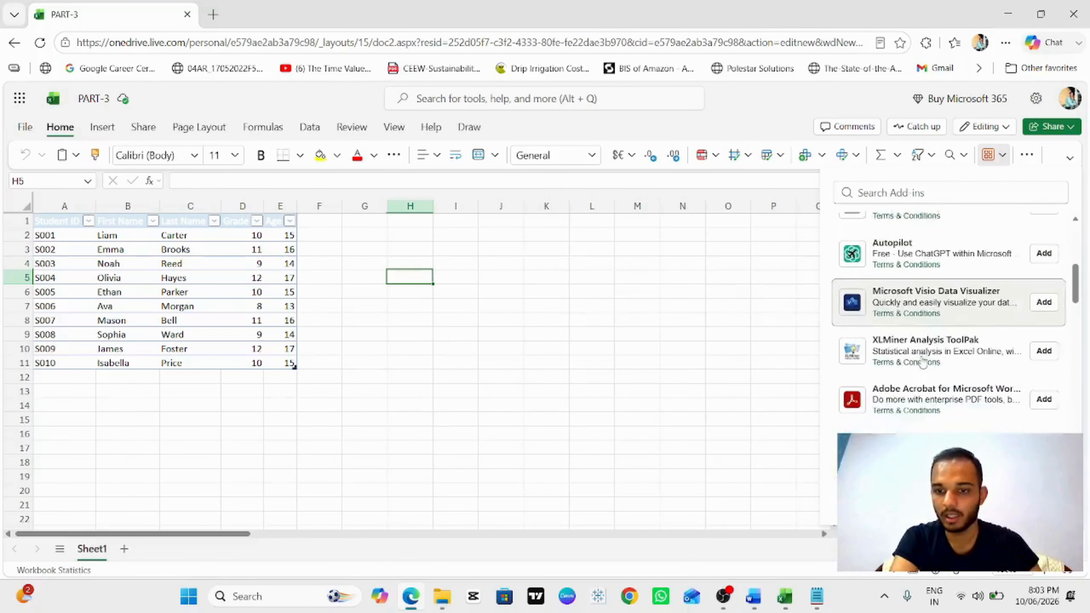
{"action": "scroll", "coordinate": [914, 361], "scroll_direction": "down", "scroll_amount": 2}
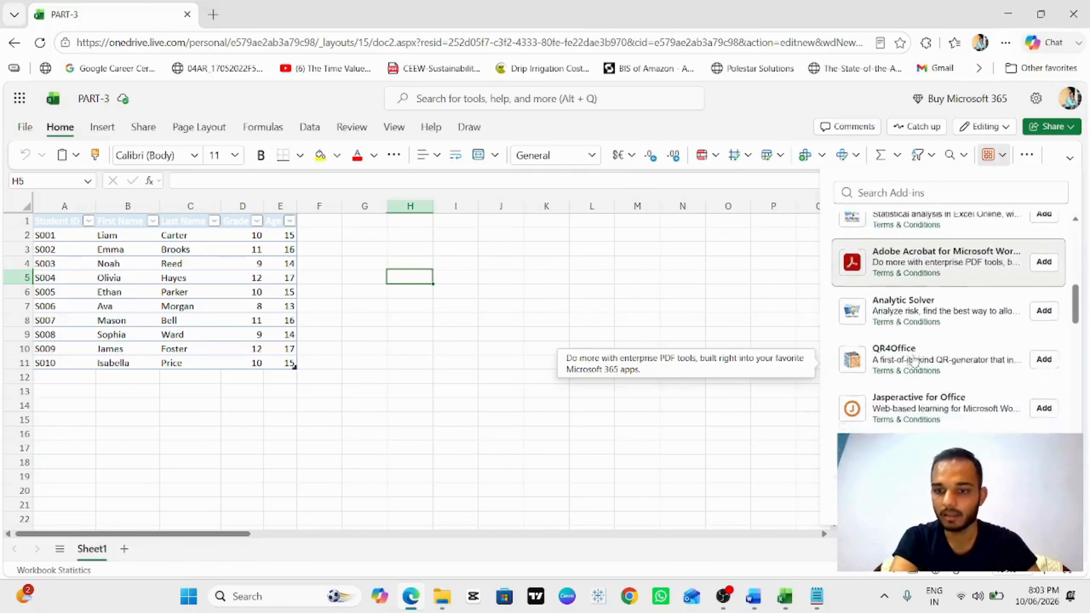
{"action": "left_click", "coordinate": [703, 289]}
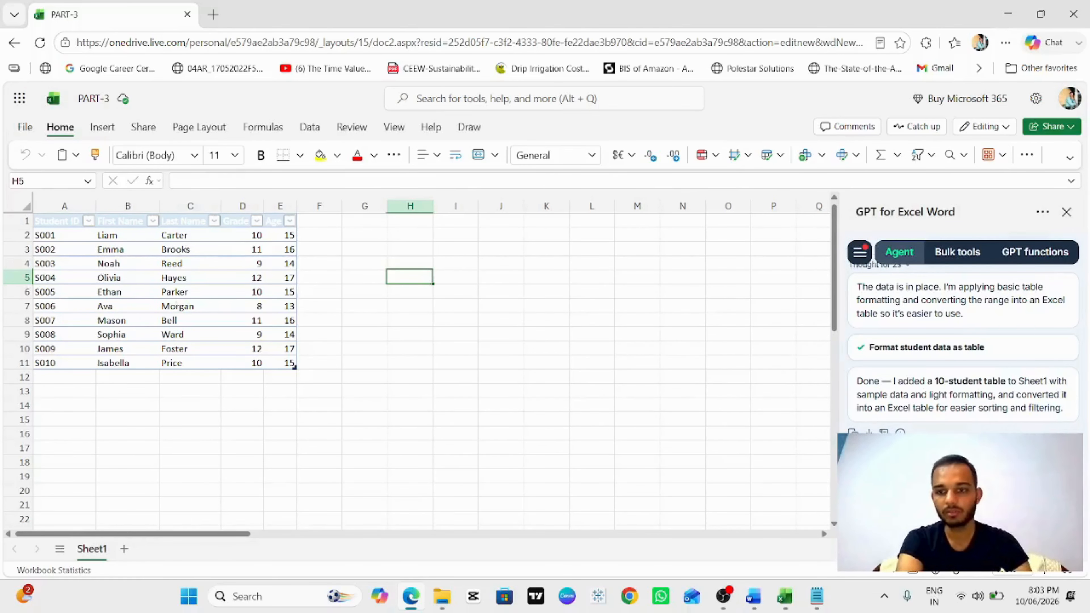
Step: Select the entire worksheet and clear the student table's contents
{"action": "left_click", "coordinate": [24, 209]}
{"action": "key", "text": "ctrl+minus"}
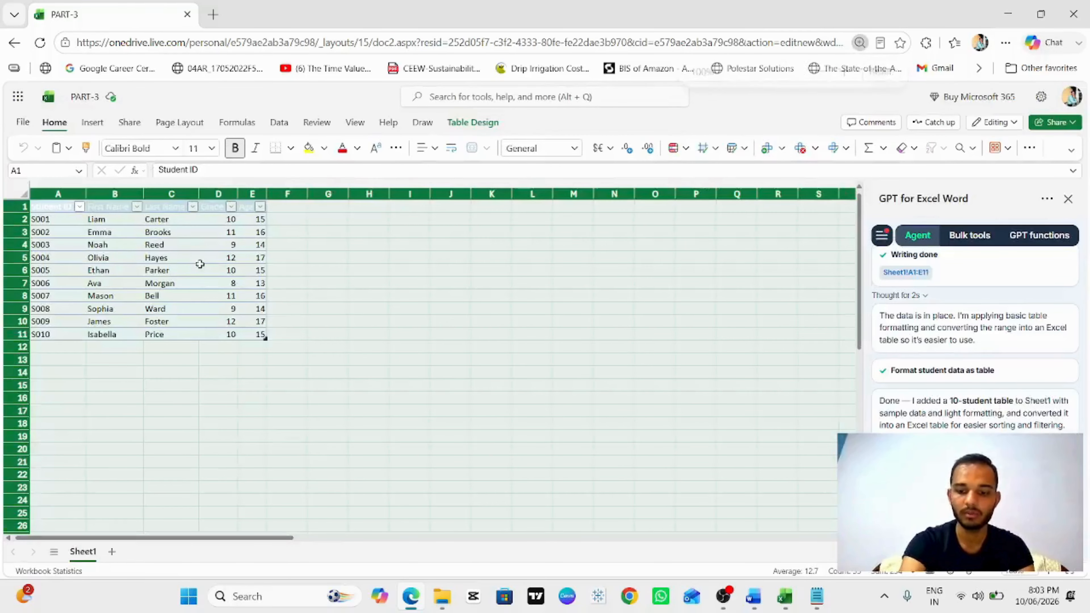
{"action": "key", "text": "ctrl+plus"}
{"action": "key", "text": "Delete"}
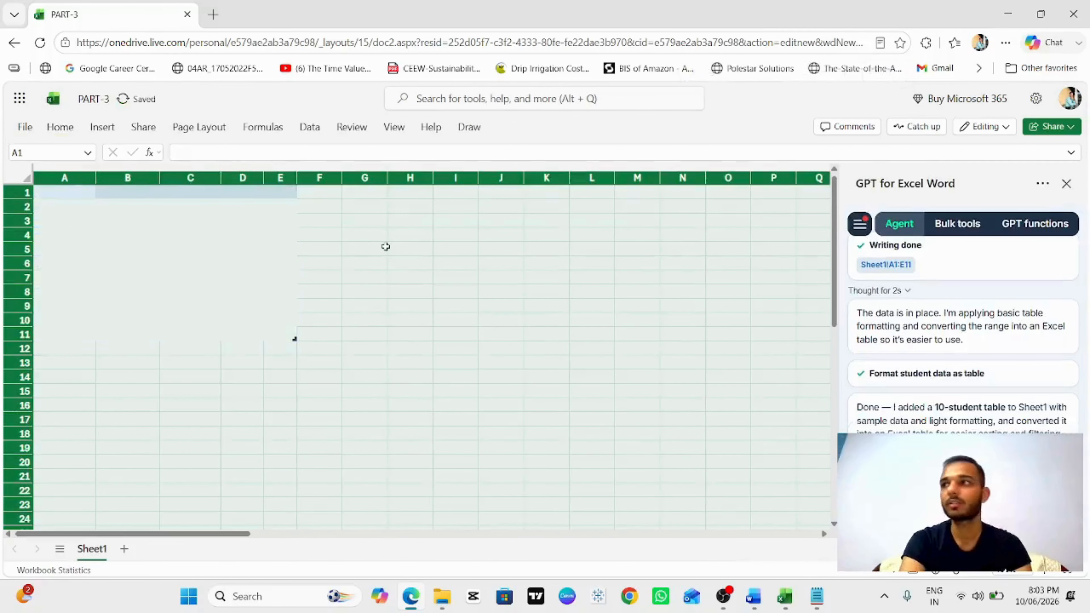
{"action": "left_click", "coordinate": [385, 248]}
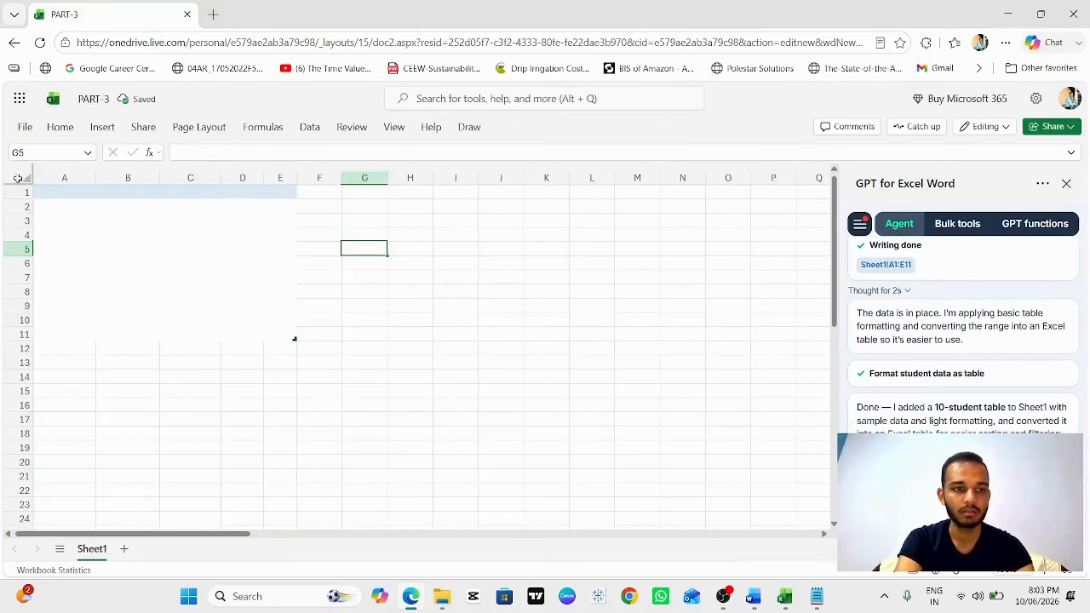
{"action": "left_click", "coordinate": [26, 179]}
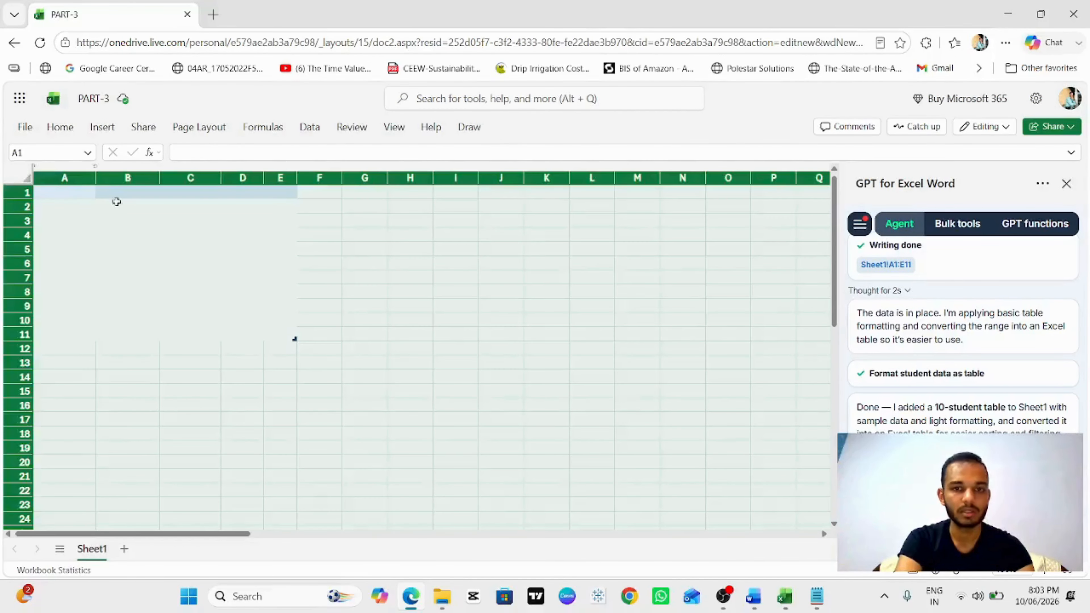
{"action": "right_click", "coordinate": [60, 185]}
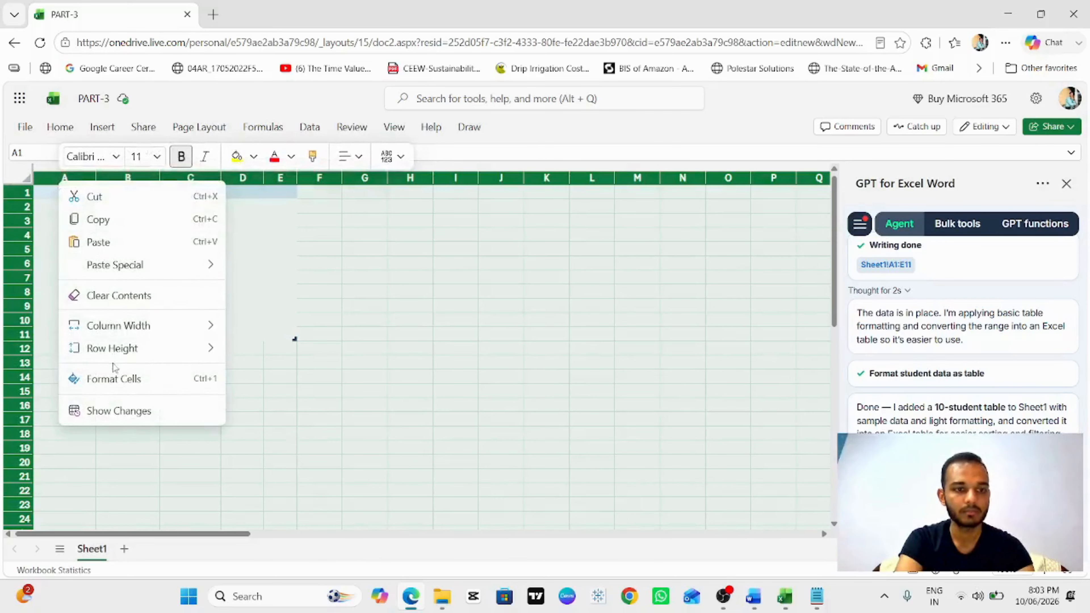
{"action": "left_click", "coordinate": [259, 268]}
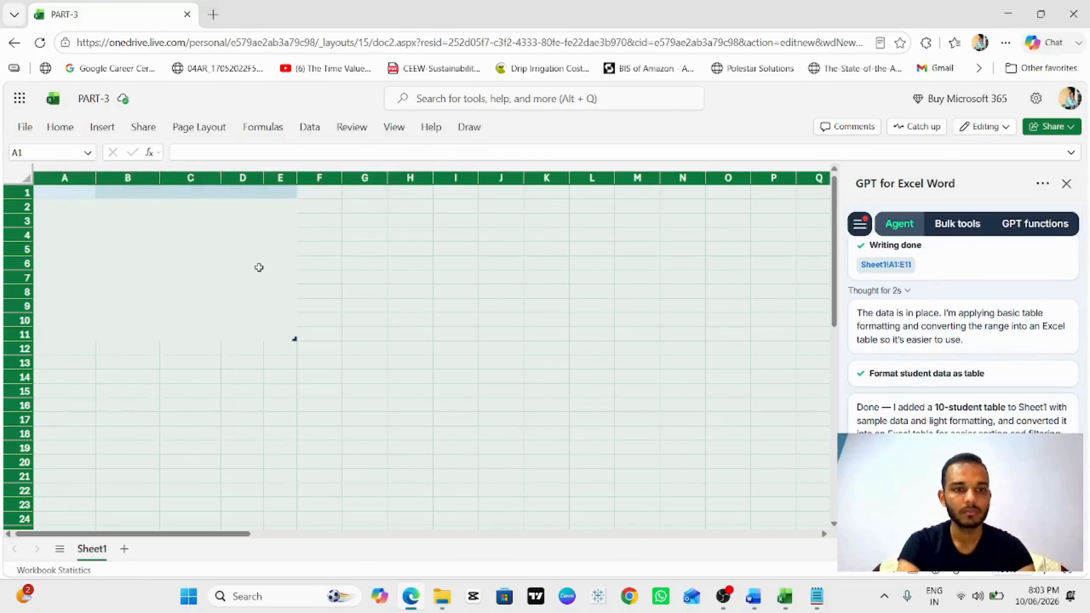
{"action": "right_click", "coordinate": [71, 191]}
{"action": "left_click", "coordinate": [131, 300]}
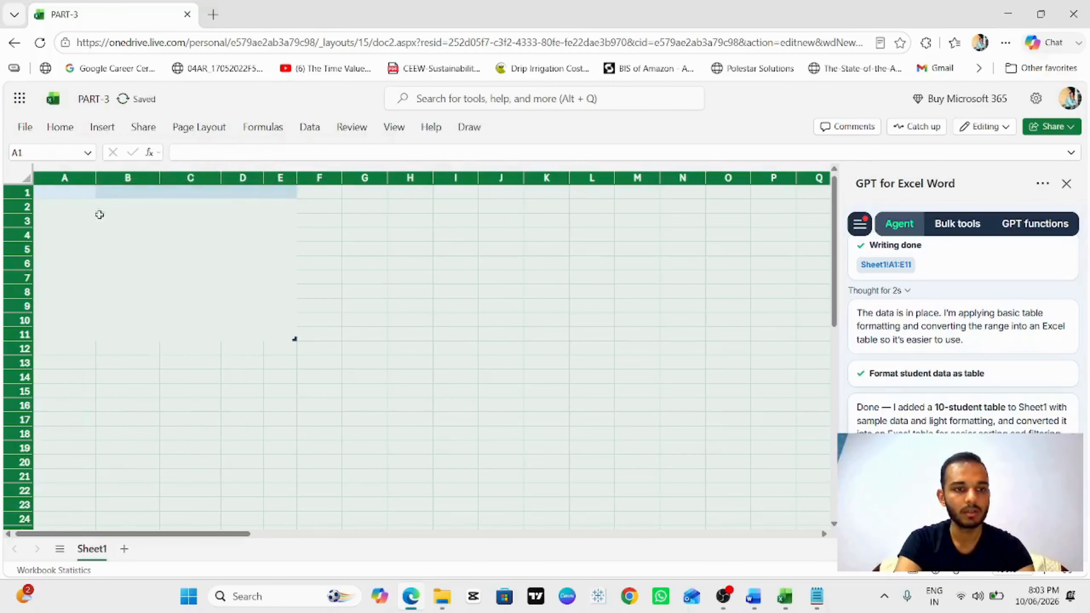
Step: Select A1:F13 and delete those cells, shifting cells left to remove the leftover table formatting
{"action": "right_click", "coordinate": [70, 185]}
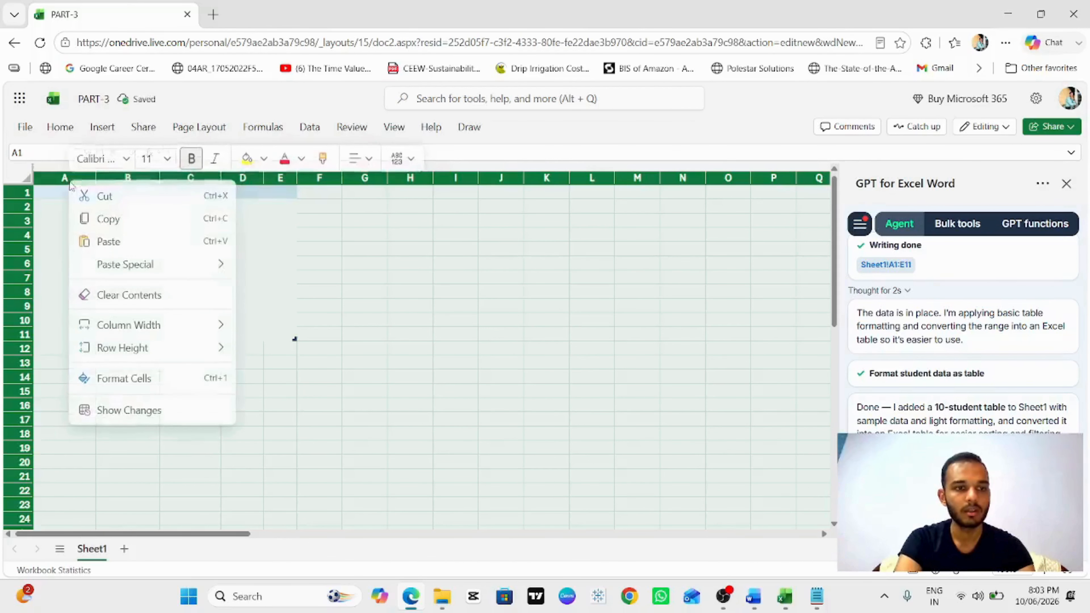
{"action": "left_click", "coordinate": [299, 307]}
{"action": "left_click", "coordinate": [103, 202]}
{"action": "left_click_drag", "start_coordinate": [57, 194], "coordinate": [309, 360]}
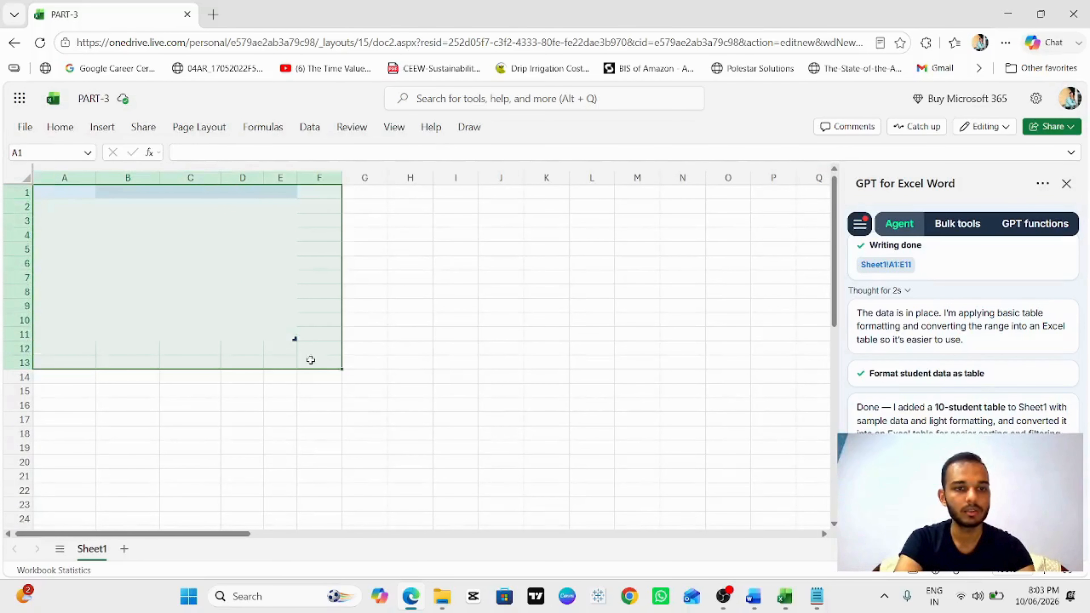
{"action": "right_click", "coordinate": [200, 270]}
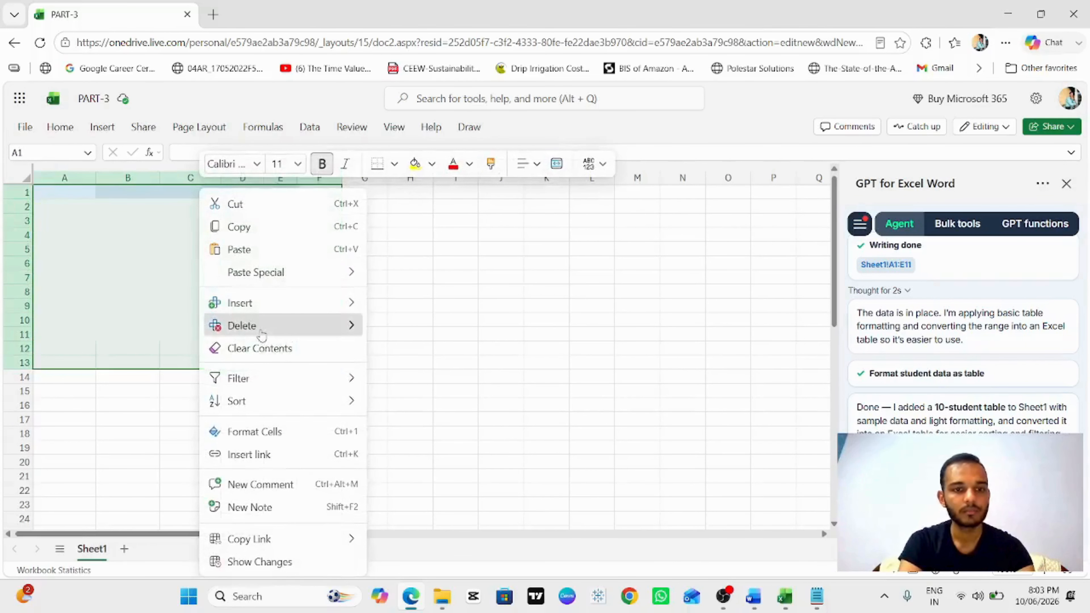
{"action": "mouse_move", "coordinate": [257, 325]}
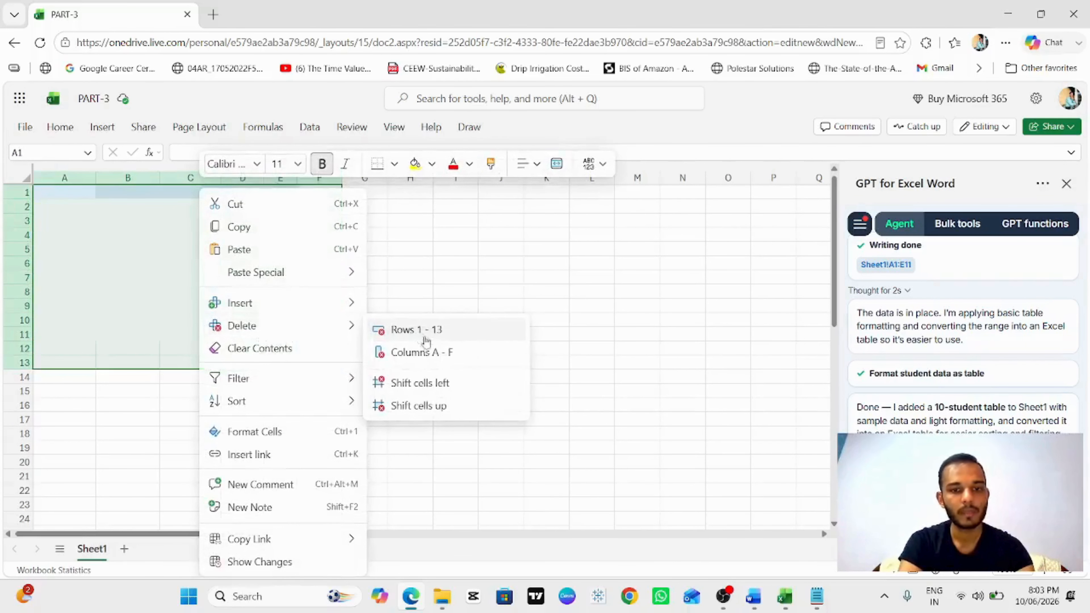
{"action": "left_click", "coordinate": [433, 382]}
Step: Select cell N6 and send the GPT agent a prompt to create a 10-student table with marks, grade, and age
{"action": "left_click", "coordinate": [666, 264]}
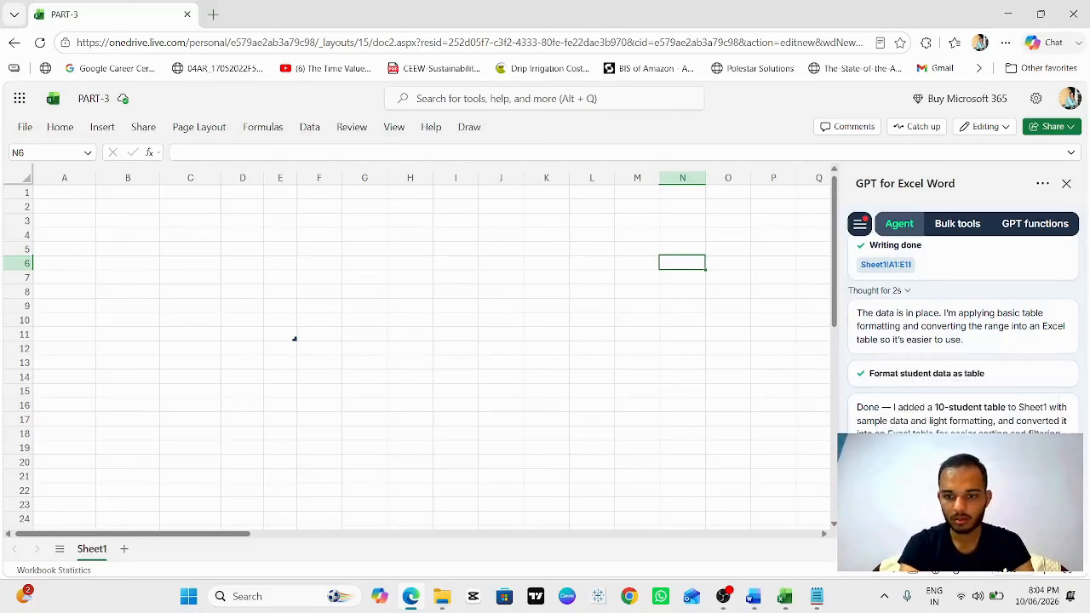
{"action": "key", "text": "Return"}
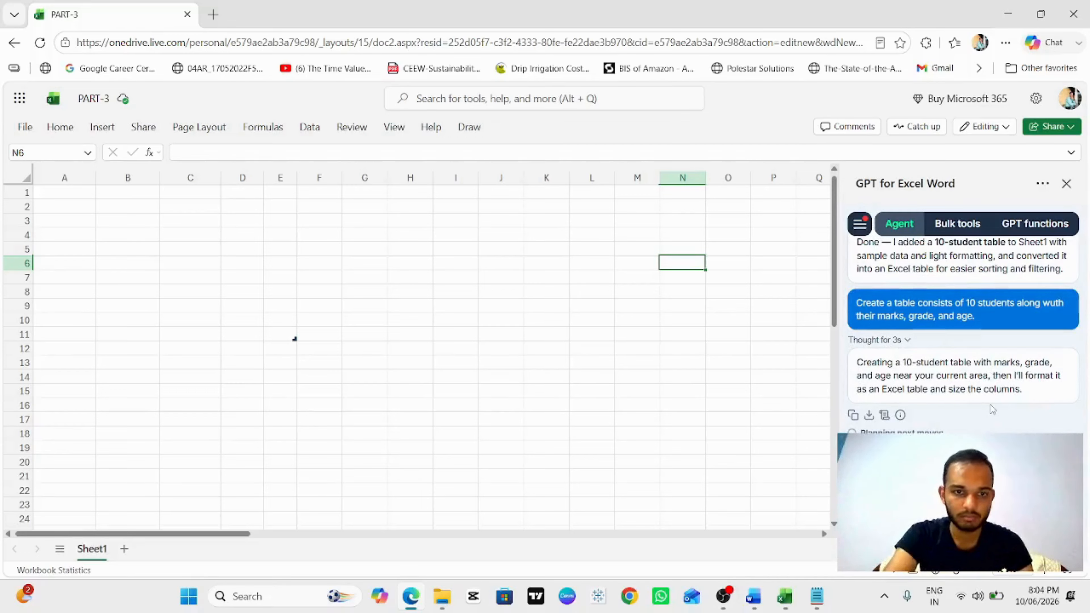
{"action": "scroll", "coordinate": [880, 344], "scroll_direction": "up", "scroll_amount": 2}
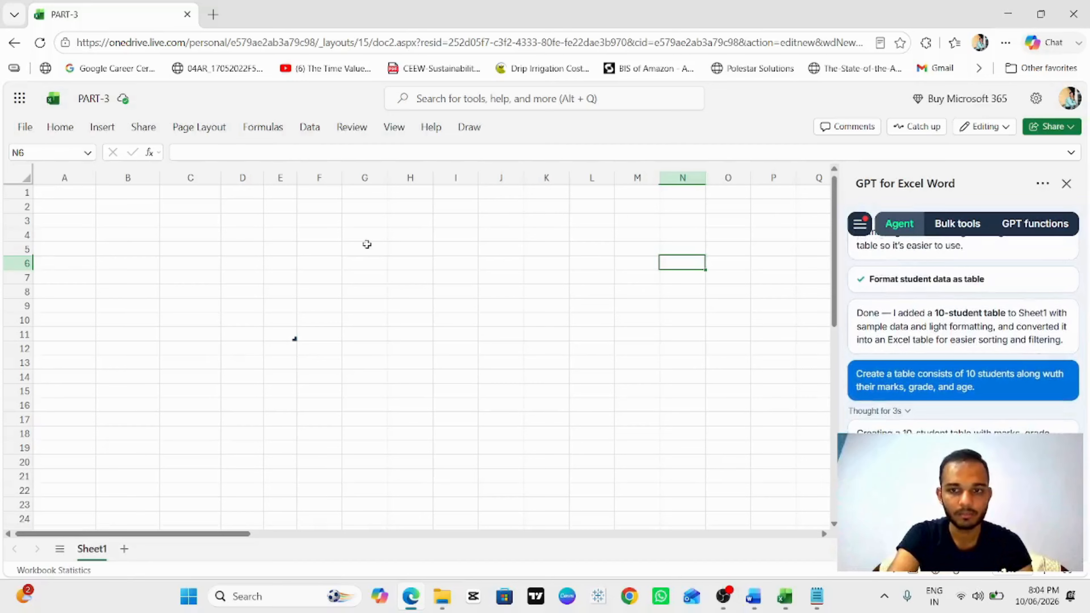
{"action": "scroll", "coordinate": [990, 308], "scroll_direction": "down", "scroll_amount": 2}
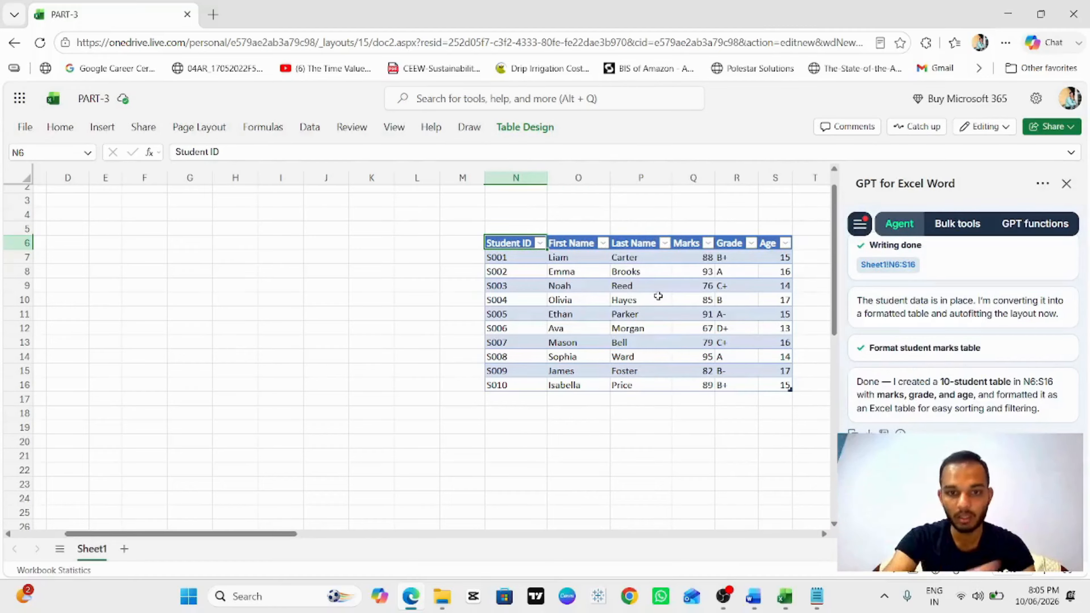
Step: Inspect the generated student table by opening the Student ID filter menu and selecting its data range
{"action": "left_click_drag", "start_coordinate": [494, 243], "coordinate": [808, 243]}
{"action": "key", "text": "shift+Left"}
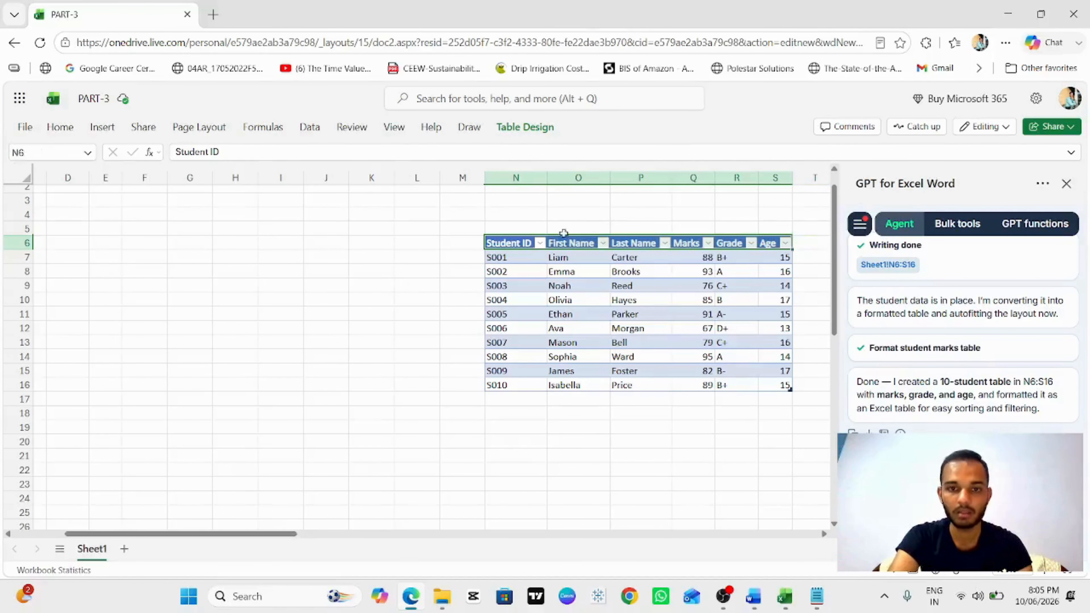
{"action": "left_click", "coordinate": [540, 243]}
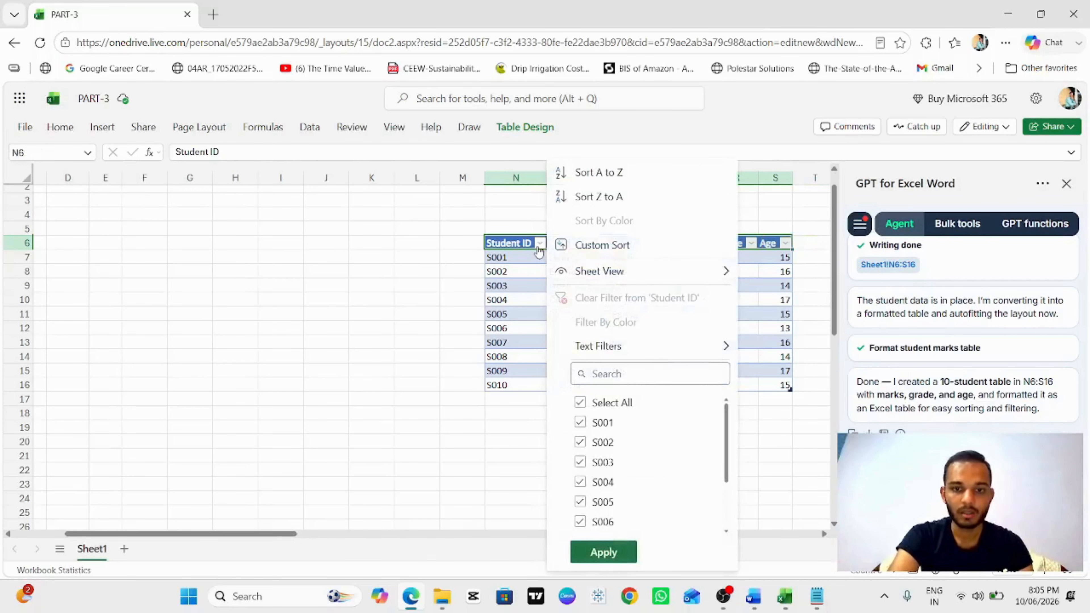
{"action": "left_click", "coordinate": [538, 299]}
{"action": "left_click", "coordinate": [537, 299]}
{"action": "left_click", "coordinate": [519, 259]}
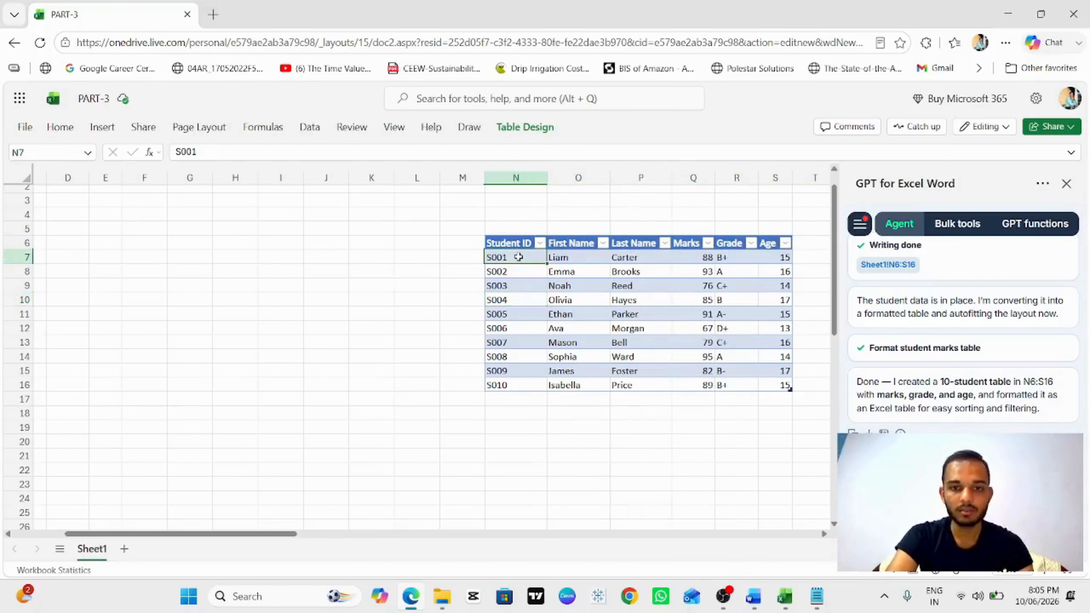
{"action": "key", "text": "ctrl+shift+Right"}
{"action": "key", "text": "ctrl+shift+Right"}
{"action": "key", "text": "ctrl+shift+Left"}
{"action": "key", "text": "ctrl+shift+Down"}
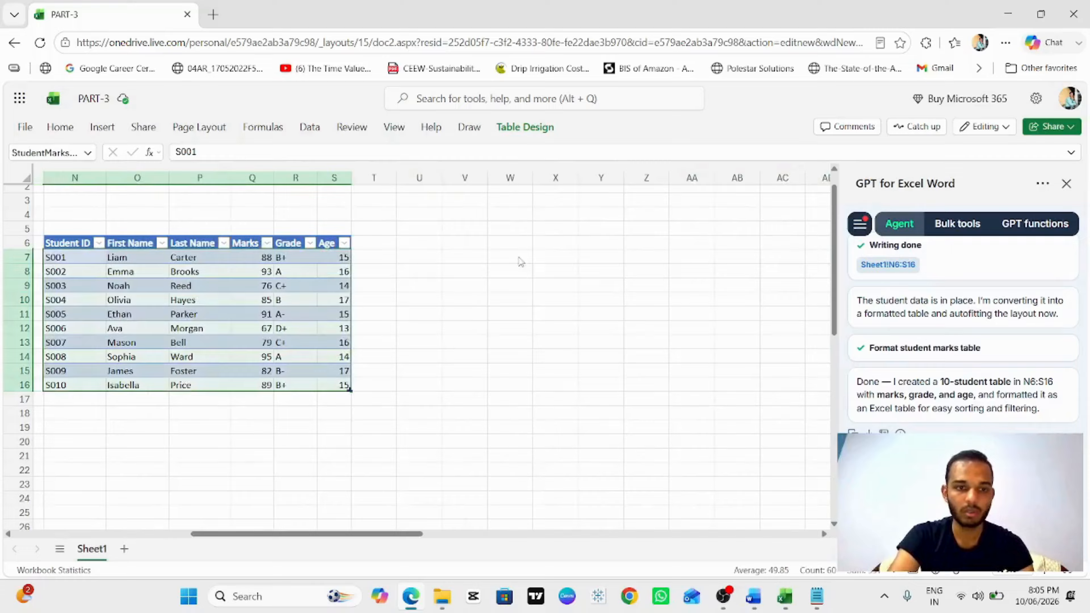
{"action": "key", "text": "ctrl+shift+Down"}
{"action": "key", "text": "ctrl+shift+Up"}
{"action": "key", "text": "alt+h"}
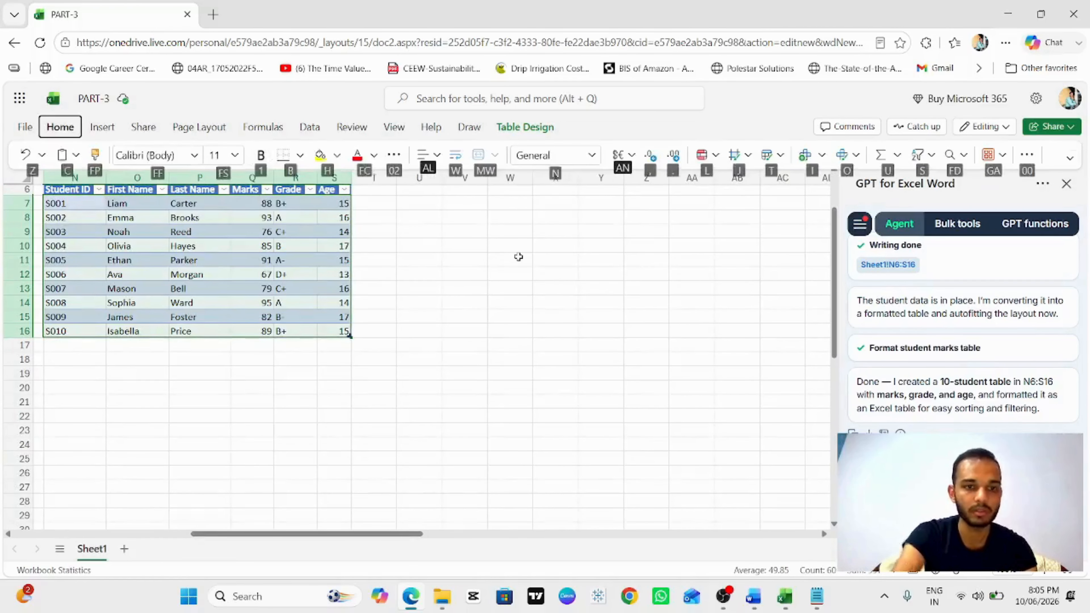
{"action": "left_click", "coordinate": [316, 244]}
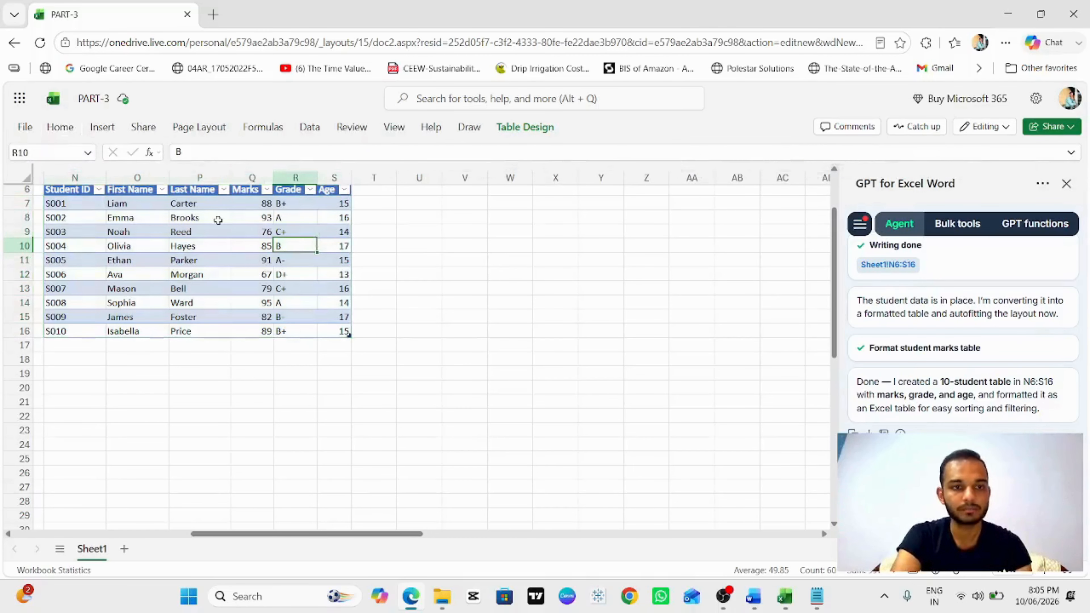
Step: Ask the GPT agent for the average marks of all 10 students
{"action": "scroll", "coordinate": [218, 221], "scroll_direction": "left", "scroll_amount": 2}
{"action": "scroll", "coordinate": [218, 221], "scroll_direction": "up", "scroll_amount": 1}
{"action": "scroll", "coordinate": [218, 221], "scroll_direction": "left", "scroll_amount": 2}
{"action": "scroll", "coordinate": [218, 220], "scroll_direction": "up", "scroll_amount": 1}
{"action": "left_click", "coordinate": [415, 275]}
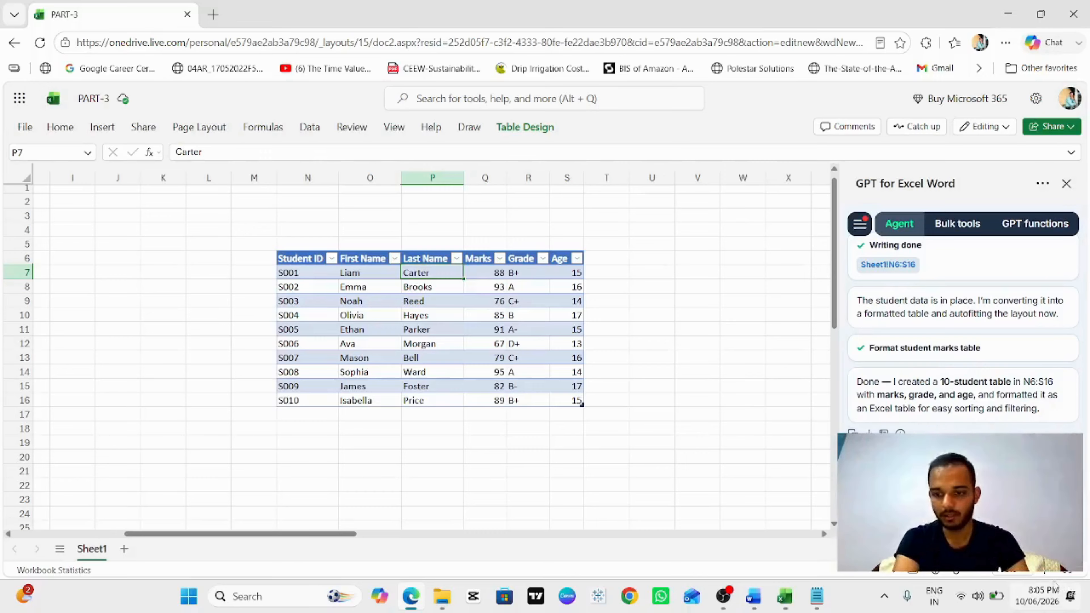
{"action": "key", "text": "Return"}
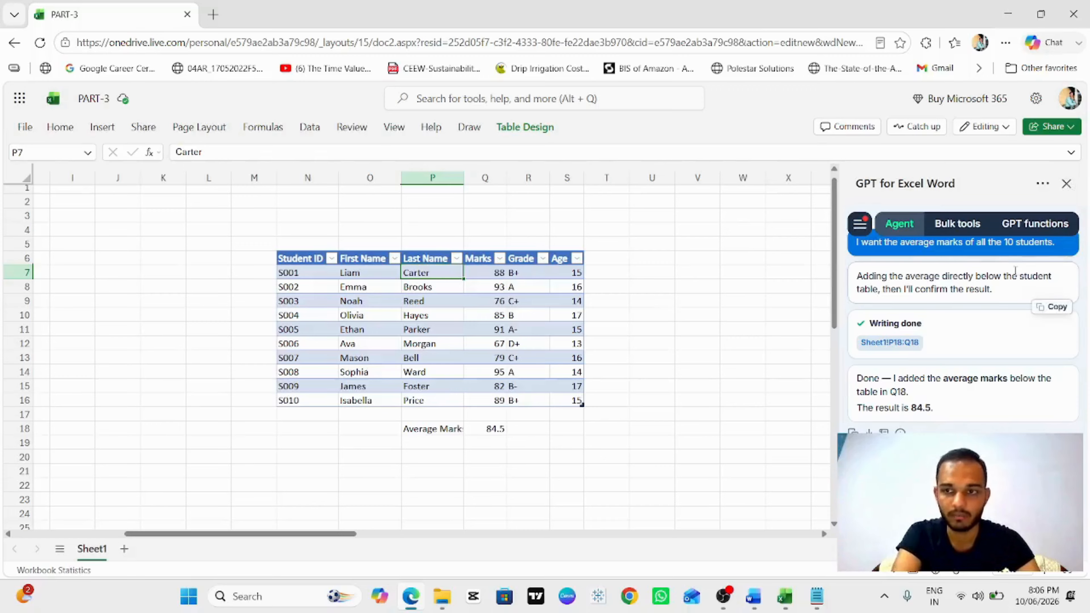
Step: Close the GPT for Excel pane and the Excel for the web browser window
{"action": "left_click", "coordinate": [1068, 186]}
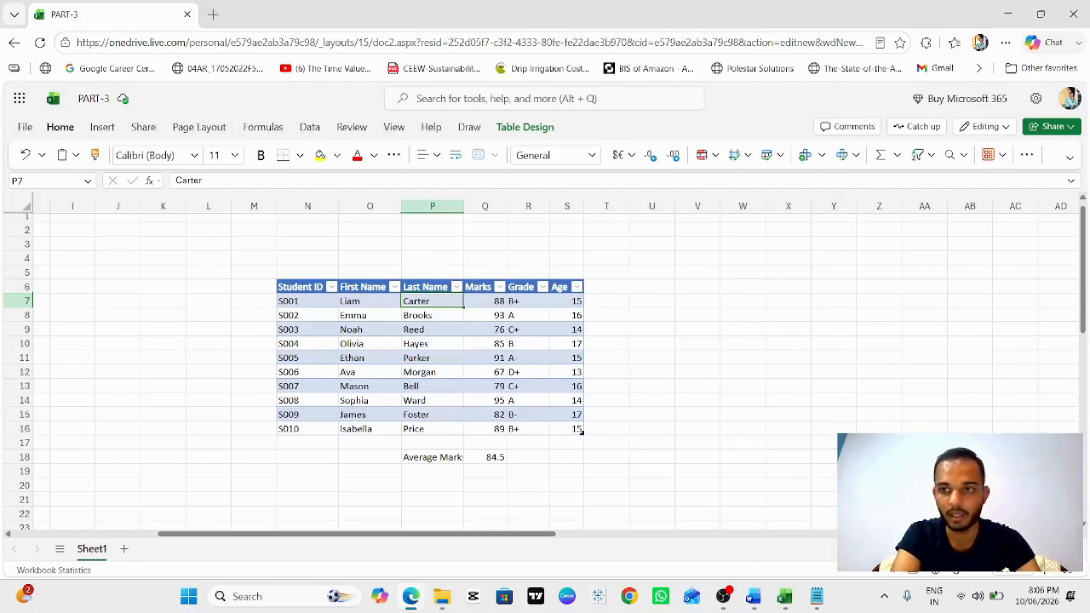
{"action": "left_click", "coordinate": [1073, 14]}
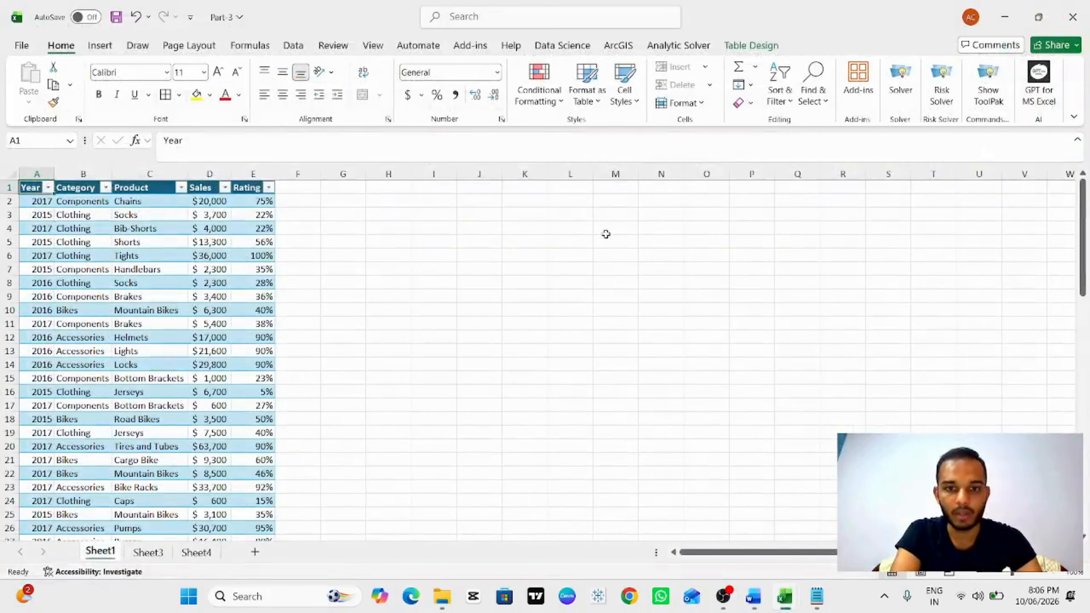
Step: Switch to the Word notes to review the VBAs/Macros topic, then return to the Part-3 workbook
{"action": "key", "text": "alt+Tab"}
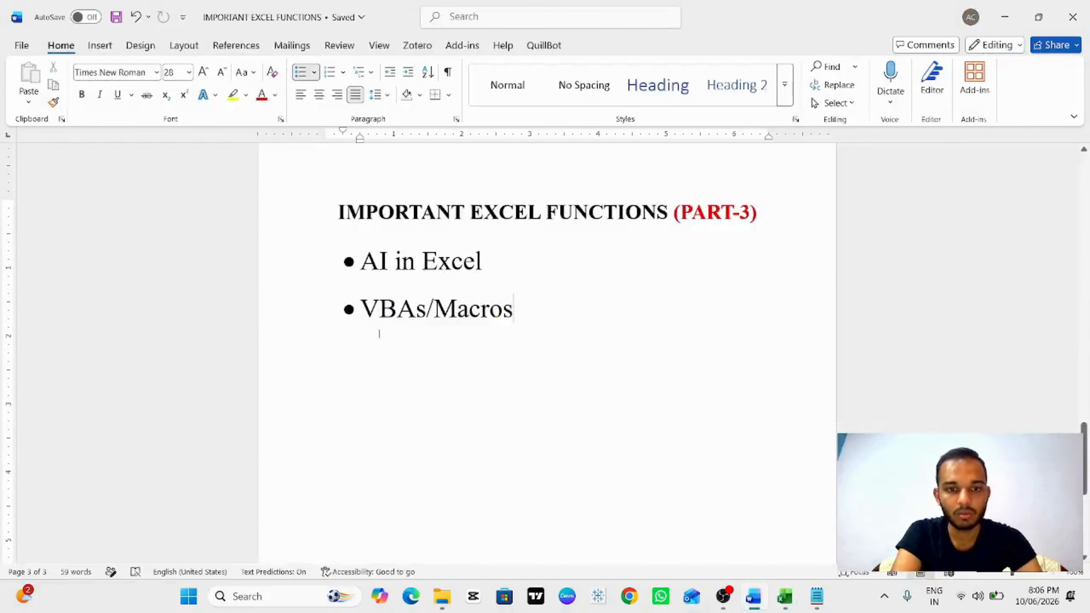
{"action": "key", "text": "alt+Tab"}
{"action": "key", "text": "alt+Tab"}
{"action": "key", "text": "alt+Tab"}
{"action": "key", "text": "alt+Tab"}
{"action": "key", "text": "alt+Tab"}
{"action": "key", "text": "alt+Tab"}
{"action": "key", "text": "alt+Tab"}
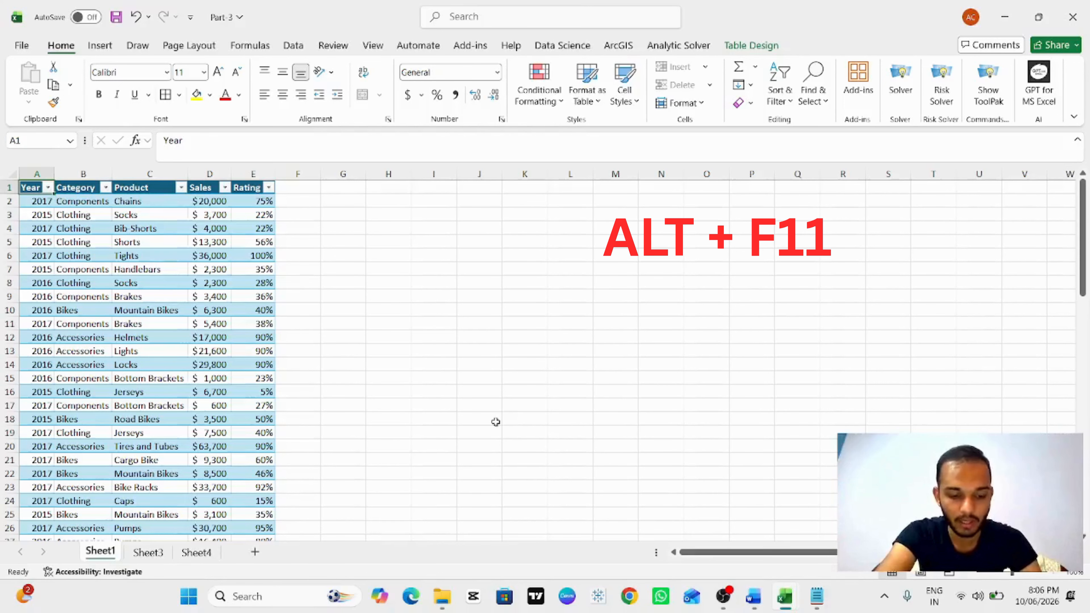
Step: Open the Visual Basic for Applications editor and insert a new module
{"action": "key", "text": "alt+F11"}
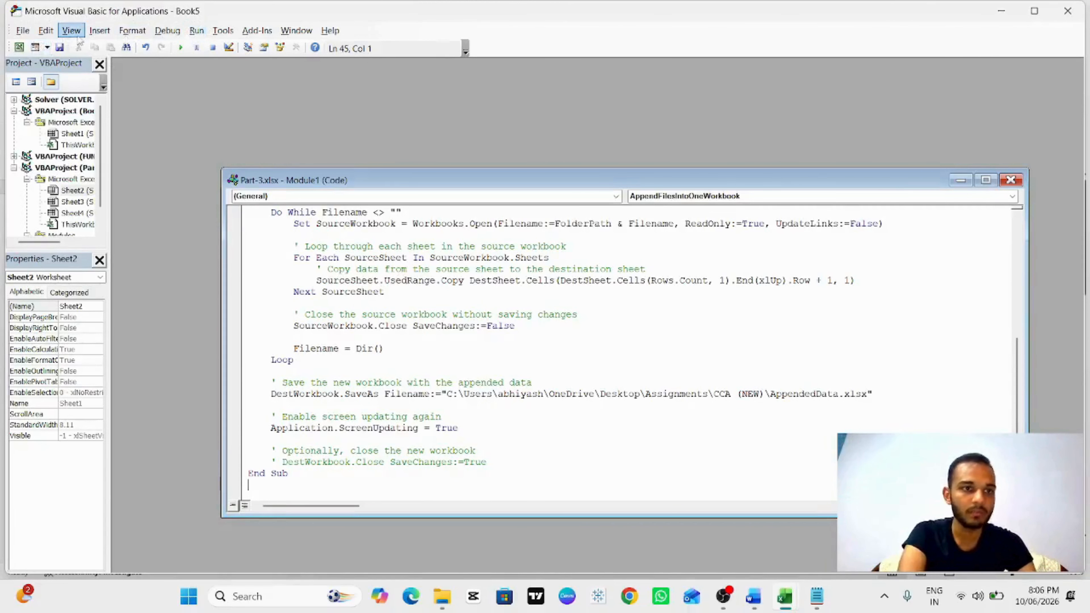
{"action": "left_click", "coordinate": [97, 37]}
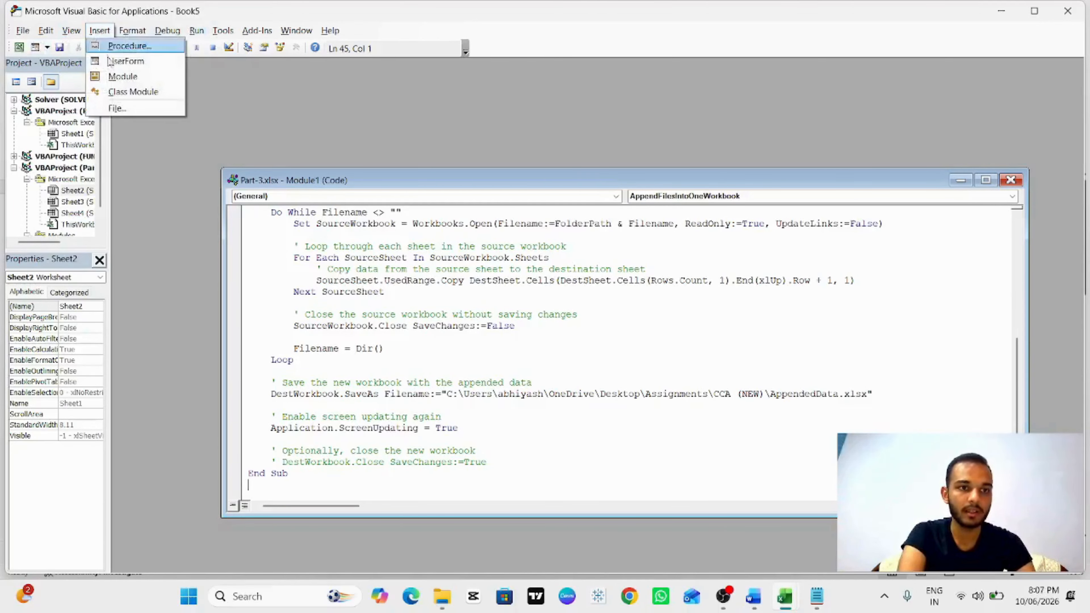
{"action": "left_click", "coordinate": [123, 74]}
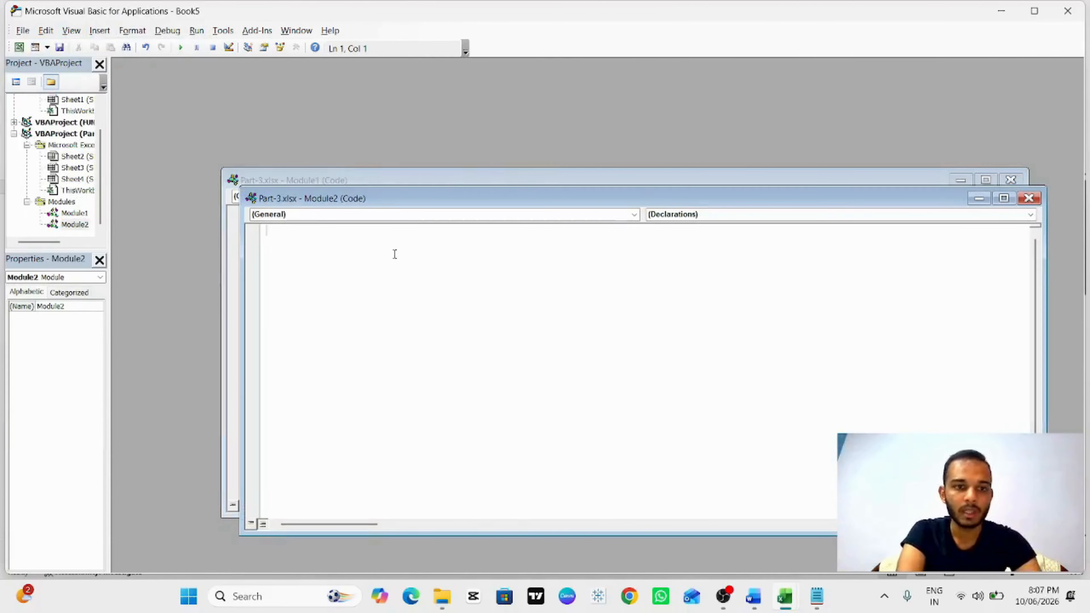
Step: Switch to the Notepad file with the VBA appending code and select all of the code
{"action": "key", "text": "alt+Tab"}
{"action": "key", "text": "alt+Tab"}
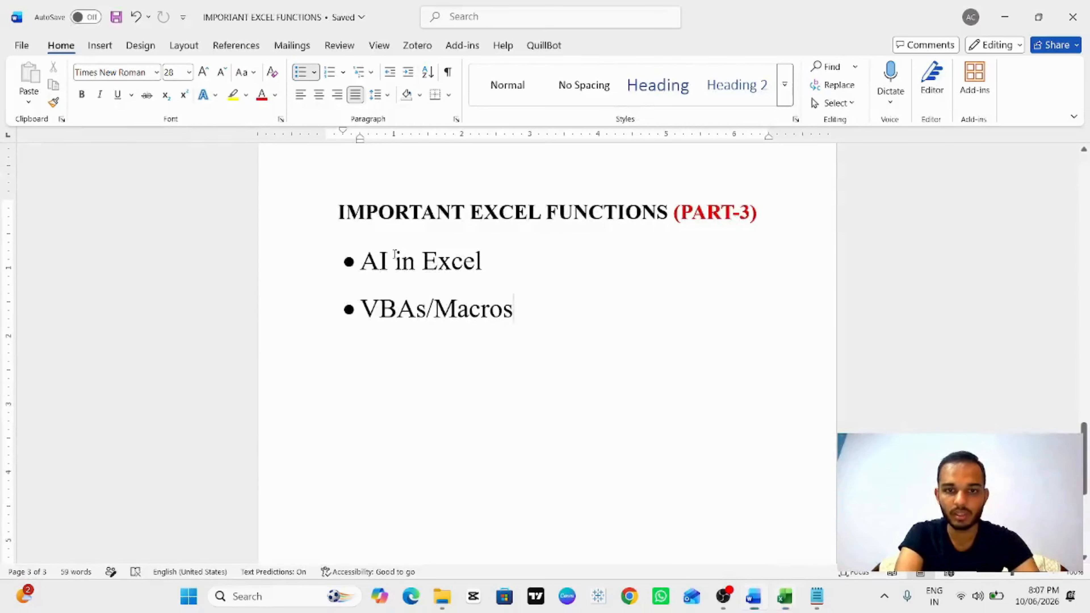
{"action": "key", "text": "alt+Tab"}
{"action": "key", "text": "alt+Tab"}
{"action": "key", "text": "alt+Tab"}
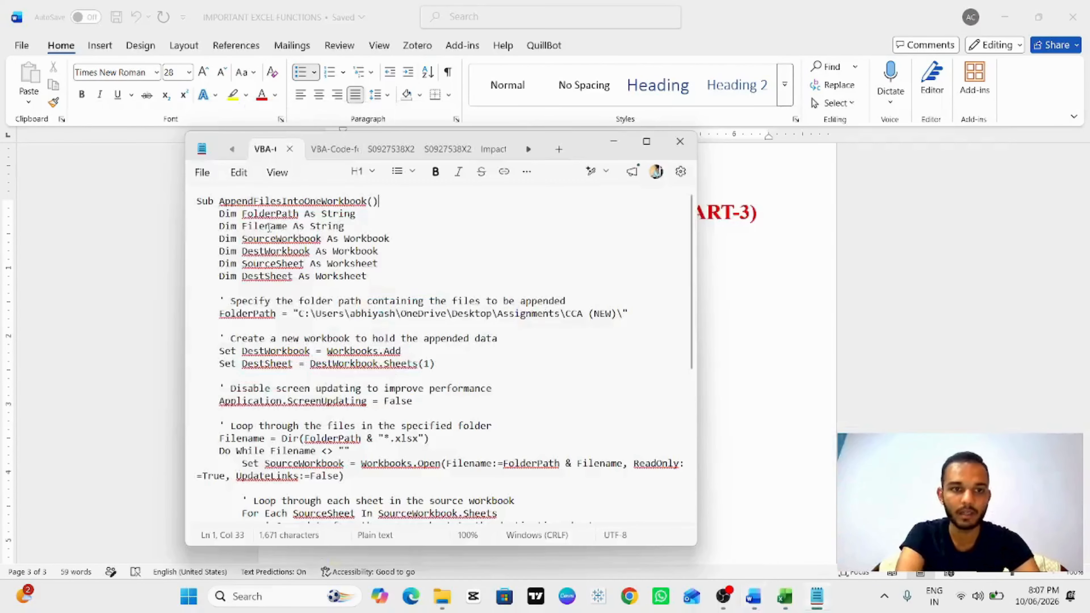
{"action": "key", "text": "ctrl+a"}
{"action": "scroll", "coordinate": [265, 221], "scroll_direction": "up", "scroll_amount": 8}
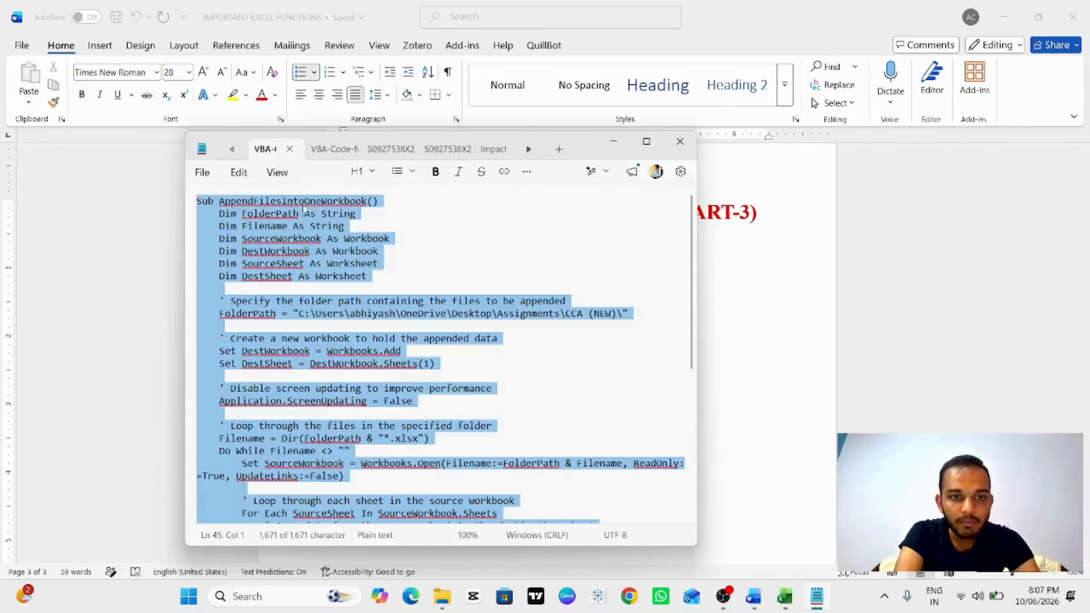
Step: Switch to the blank Book5 workbook and add worksheets Sheet2 through Sheet6
{"action": "key", "text": "alt+Tab"}
{"action": "key", "text": "alt+Tab"}
{"action": "key", "text": "alt+Tab"}
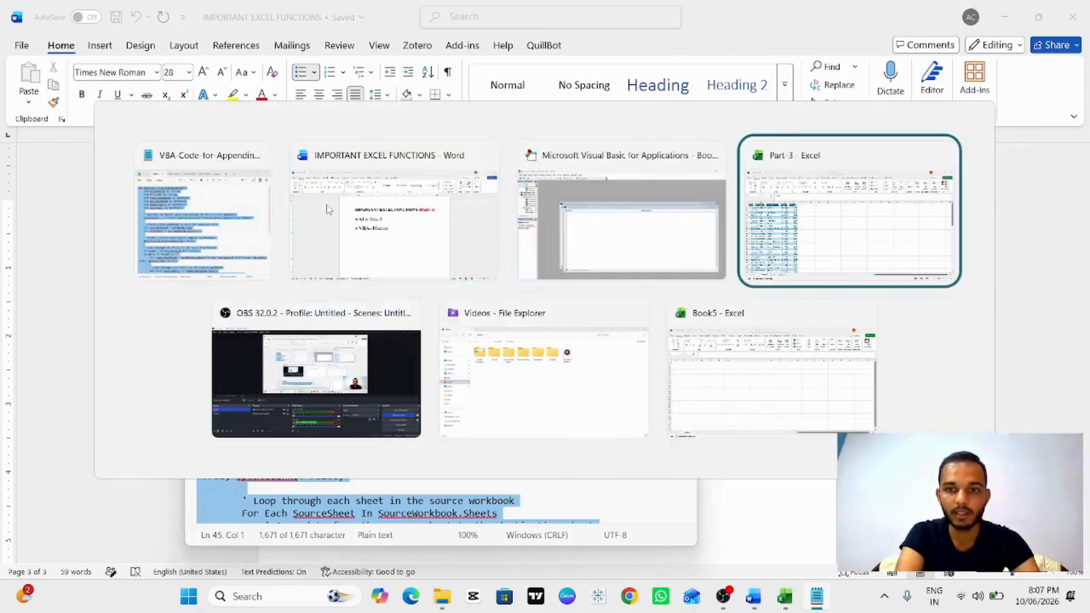
{"action": "key", "text": "alt+Tab"}
{"action": "key", "text": "alt+Tab"}
{"action": "key", "text": "alt+Tab"}
{"action": "key", "text": "alt+Tab"}
{"action": "key", "text": "alt+Tab"}
{"action": "key", "text": "alt+Tab"}
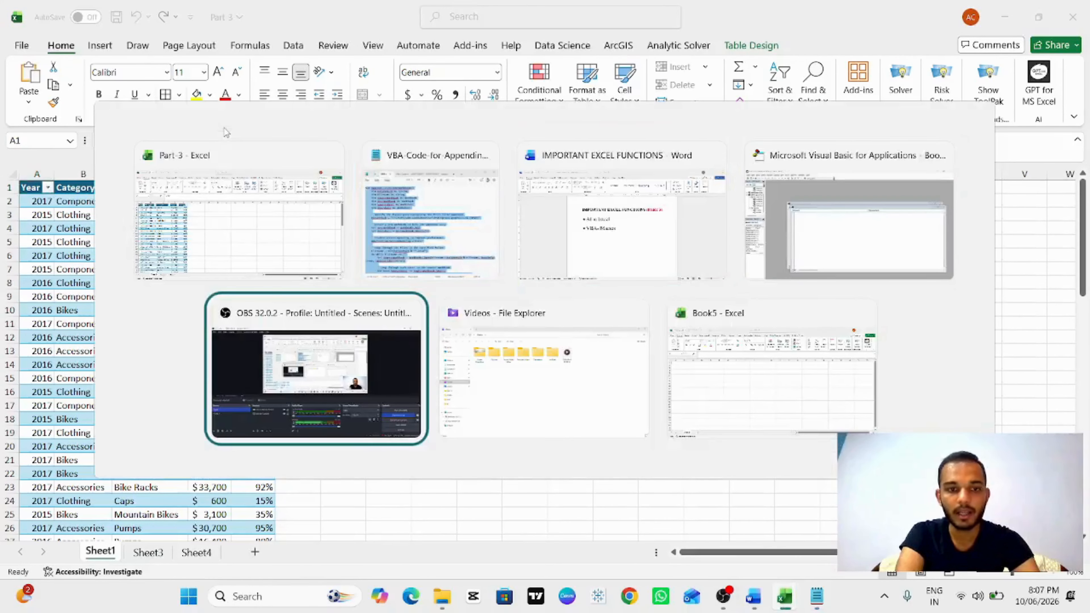
{"action": "key", "text": "alt+Tab"}
{"action": "key", "text": "alt+Tab"}
{"action": "key", "text": "alt+Tab"}
{"action": "key", "text": "alt+Tab"}
{"action": "key", "text": "alt+Tab"}
{"action": "key", "text": "alt+Tab"}
{"action": "key", "text": "alt+Tab"}
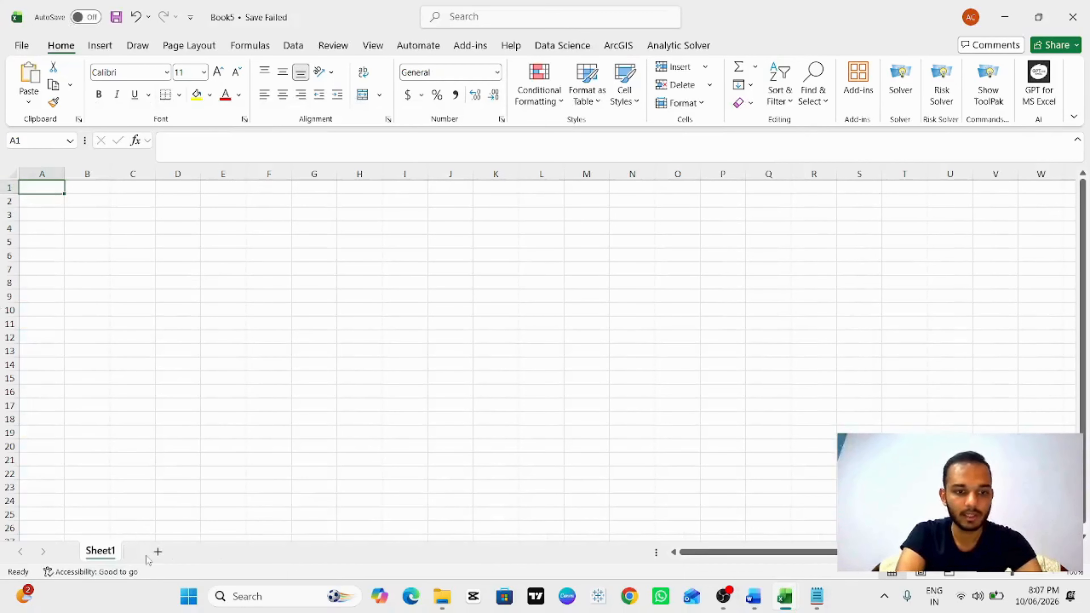
{"action": "left_click", "coordinate": [156, 554]}
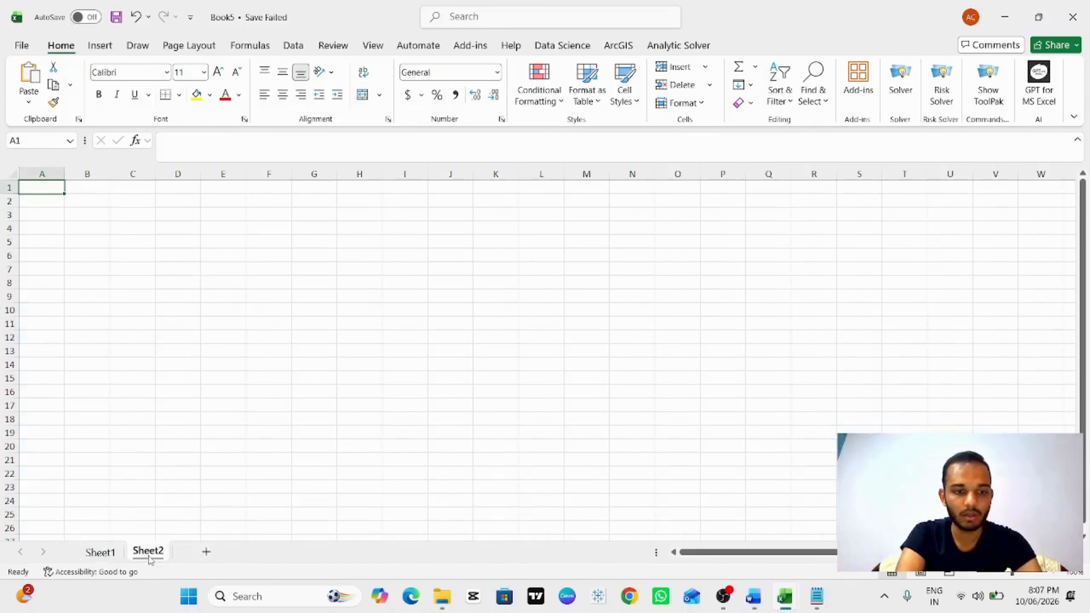
{"action": "left_click", "coordinate": [208, 553]}
{"action": "left_click", "coordinate": [255, 552]}
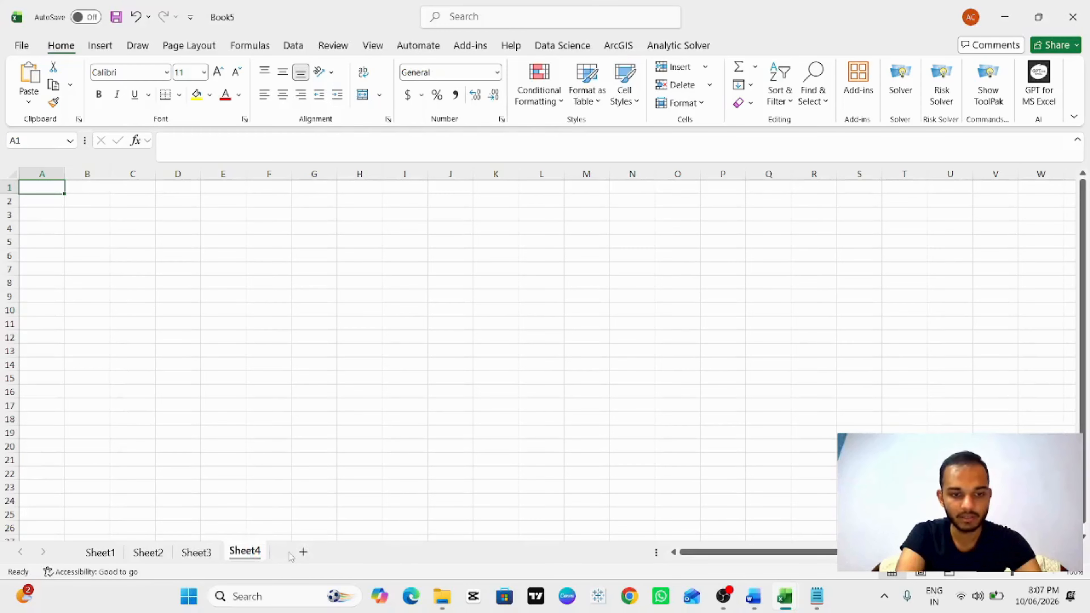
{"action": "left_click", "coordinate": [303, 552]}
{"action": "left_click", "coordinate": [350, 551]}
{"action": "left_click", "coordinate": [112, 550]}
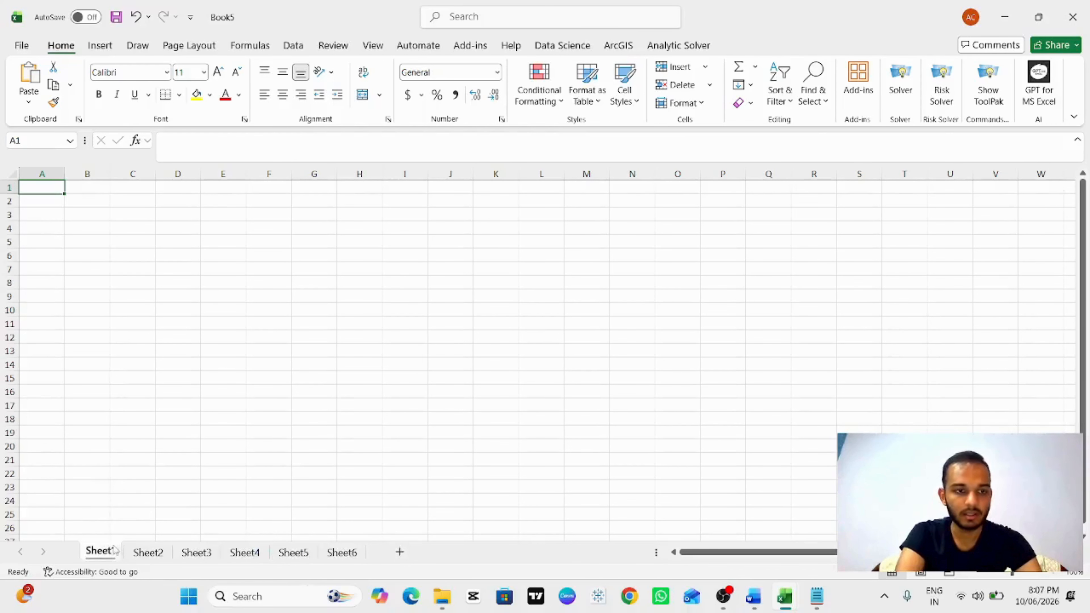
Step: Browse through the empty worksheets of Book5
{"action": "left_click_drag", "start_coordinate": [53, 188], "coordinate": [92, 518]}
{"action": "left_click", "coordinate": [185, 420]}
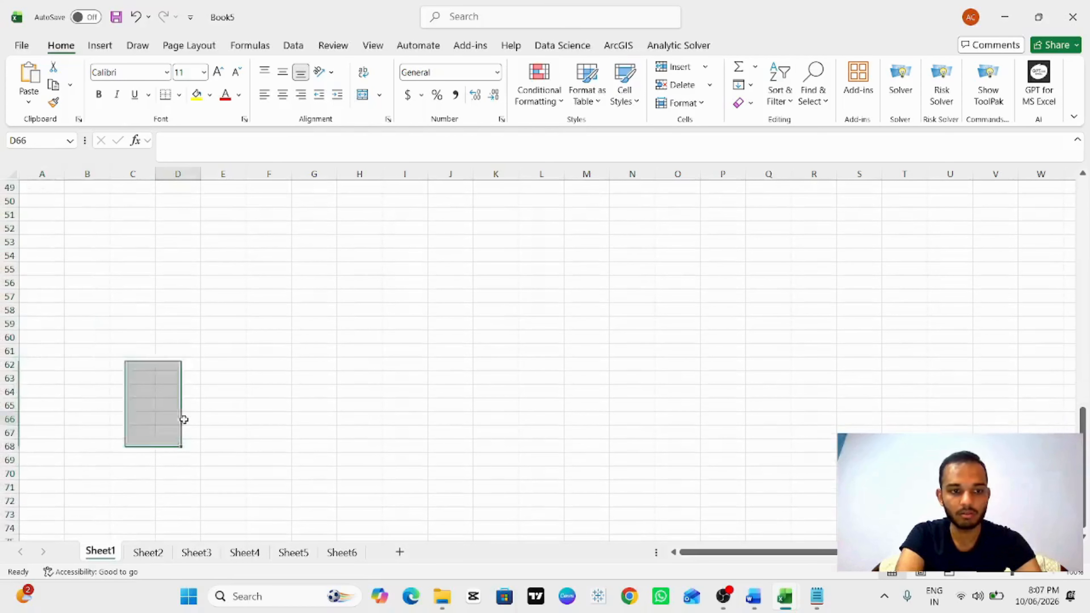
{"action": "left_click", "coordinate": [148, 552]}
{"action": "left_click_drag", "start_coordinate": [54, 194], "coordinate": [50, 347]}
{"action": "left_click", "coordinate": [193, 553]}
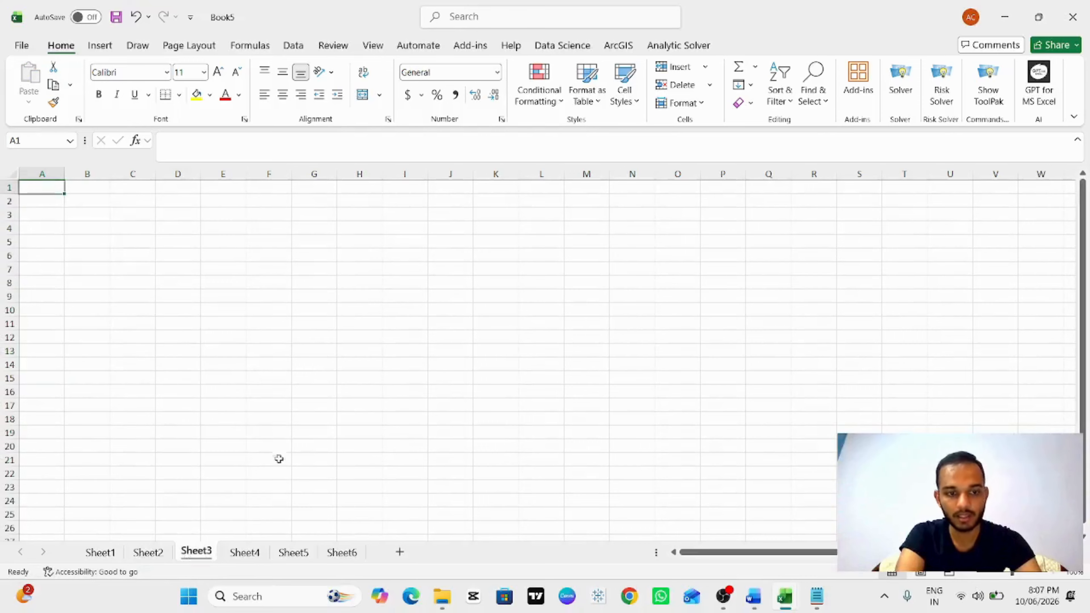
{"action": "left_click", "coordinate": [255, 555]}
{"action": "left_click", "coordinate": [302, 556]}
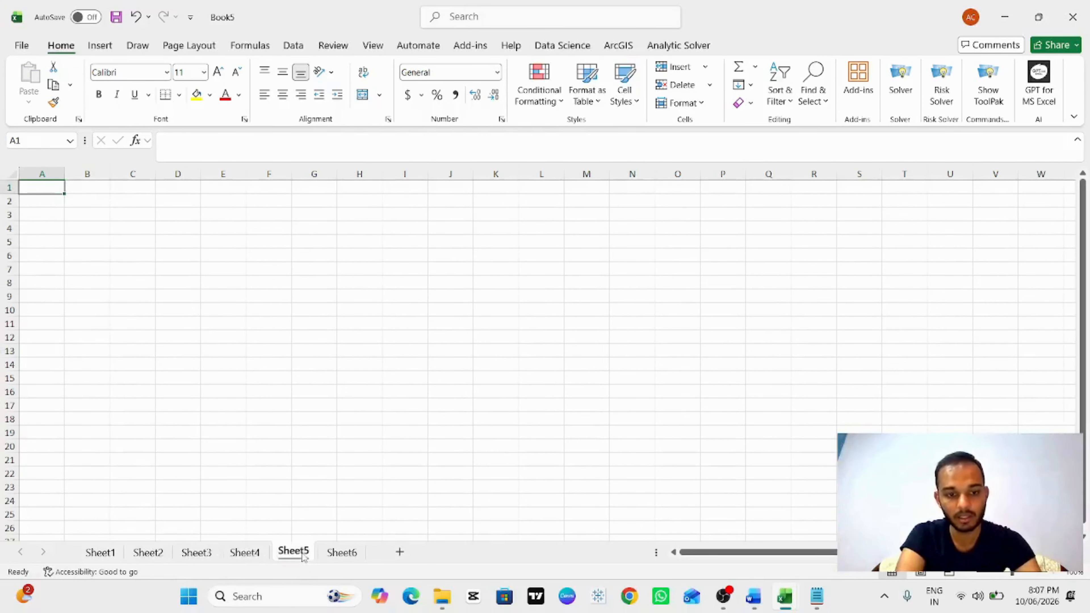
{"action": "left_click", "coordinate": [100, 553]}
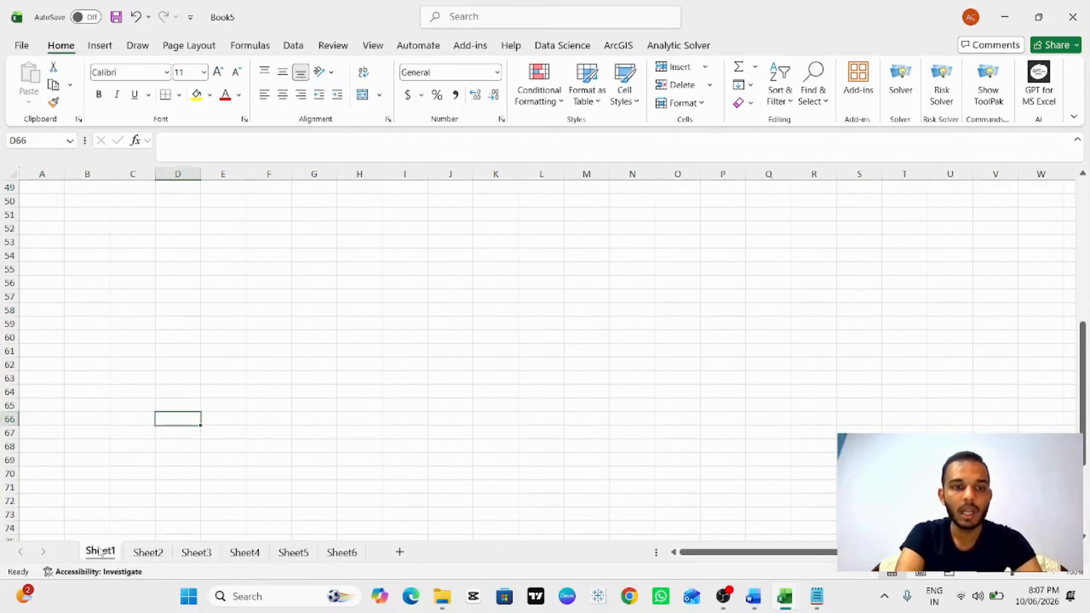
{"action": "scroll", "coordinate": [138, 340], "scroll_direction": "up", "scroll_amount": 8}
{"action": "scroll", "coordinate": [138, 341], "scroll_direction": "up", "scroll_amount": 8}
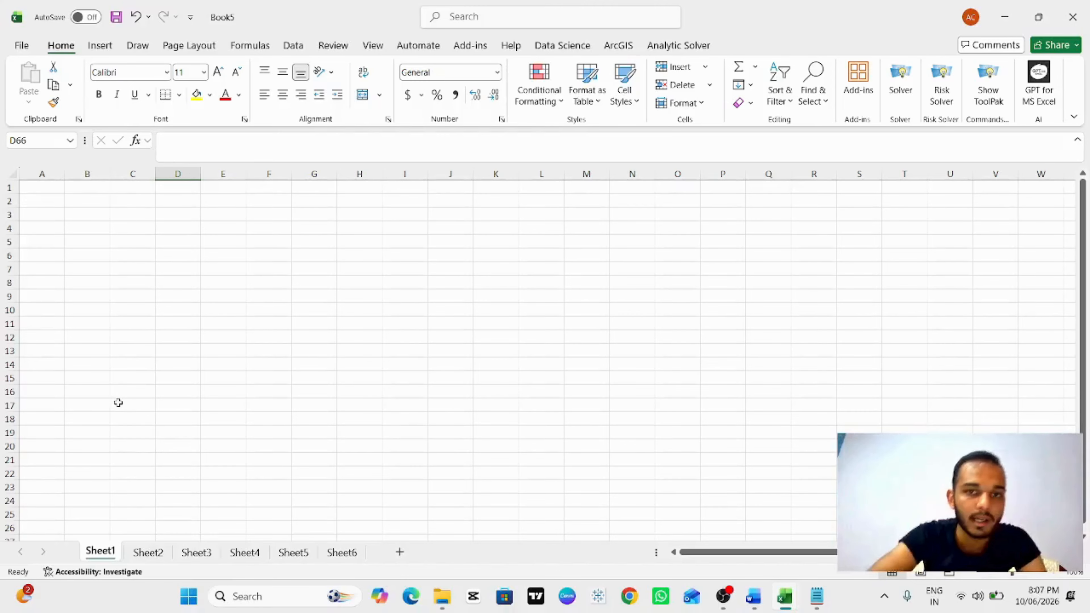
Step: Return to the VBA editor for Part-3 and close the empty Module2 code window
{"action": "key", "text": "alt+Tab"}
{"action": "key", "text": "alt+Tab"}
{"action": "key", "text": "alt+Tab"}
{"action": "key", "text": "alt+Tab"}
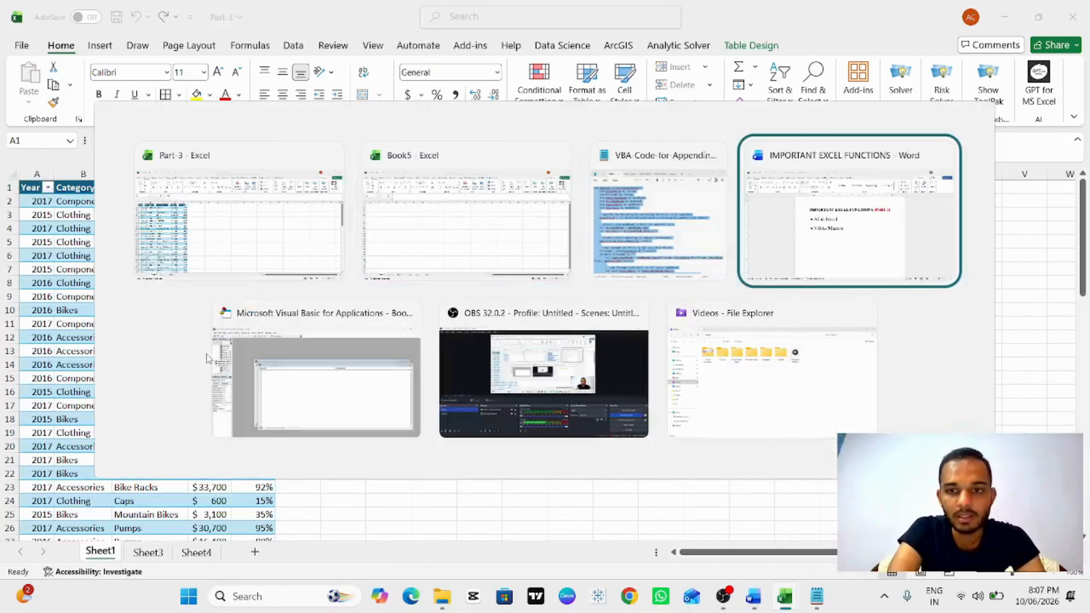
{"action": "key", "text": "alt+Tab"}
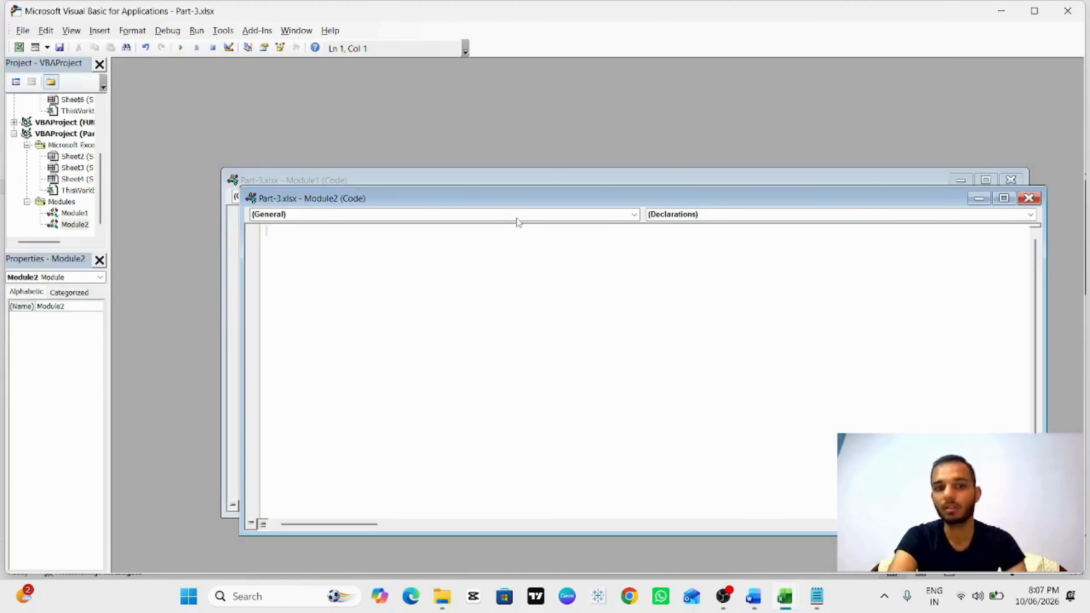
{"action": "left_click", "coordinate": [1029, 198]}
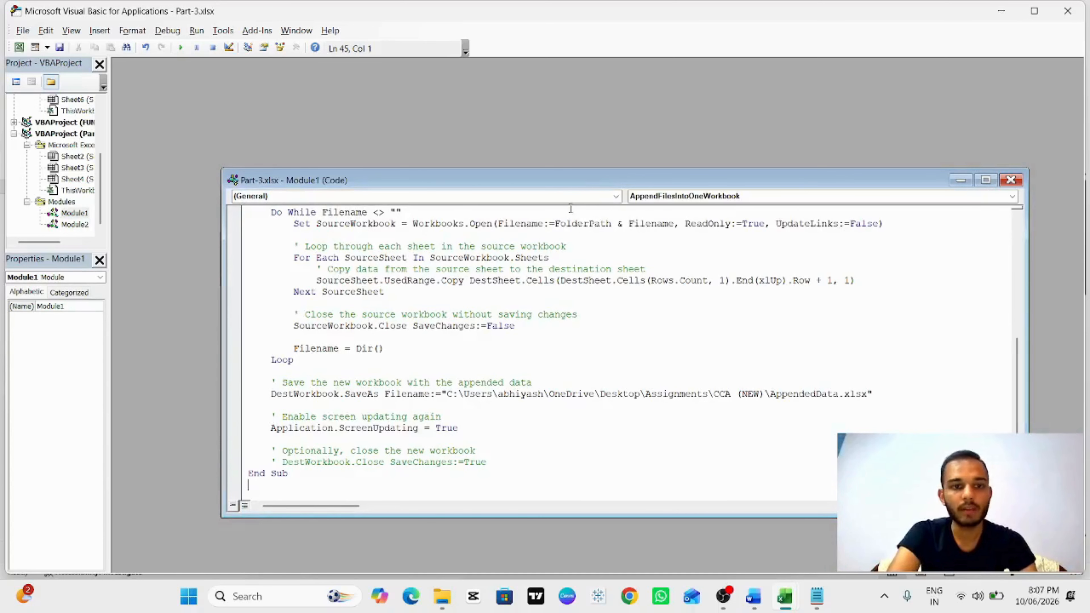
Step: Delete all the code in Module1 and close its code window
{"action": "key", "text": "ctrl+a"}
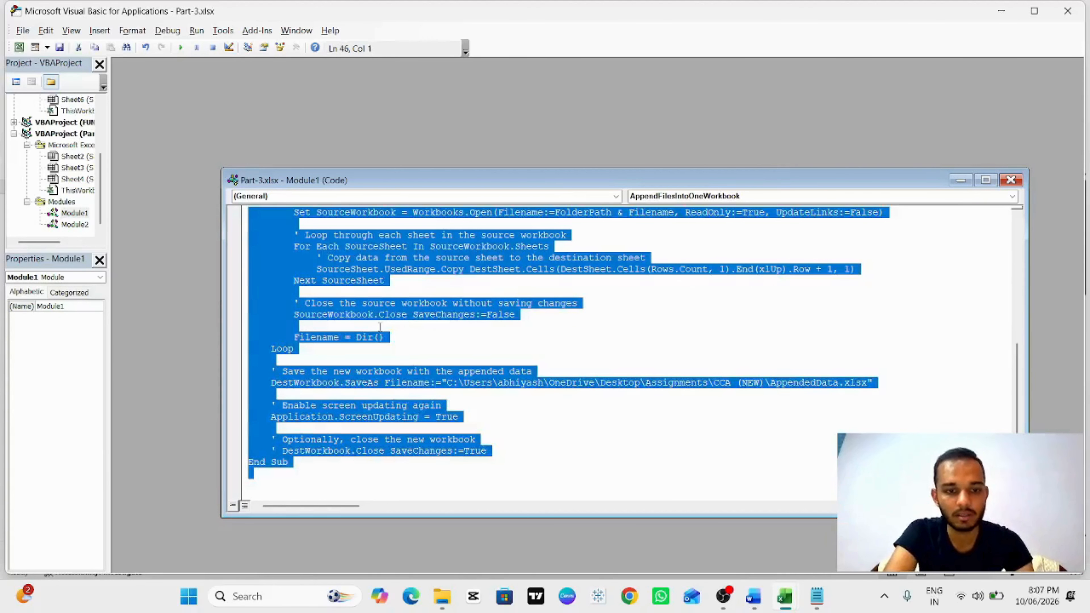
{"action": "key", "text": "Delete"}
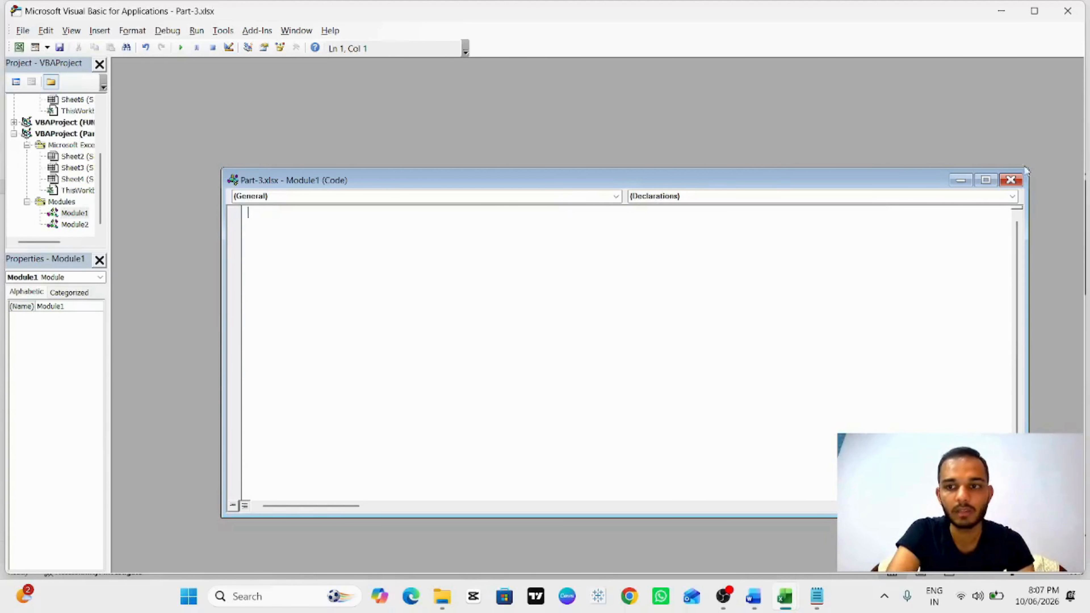
{"action": "left_click", "coordinate": [1009, 180]}
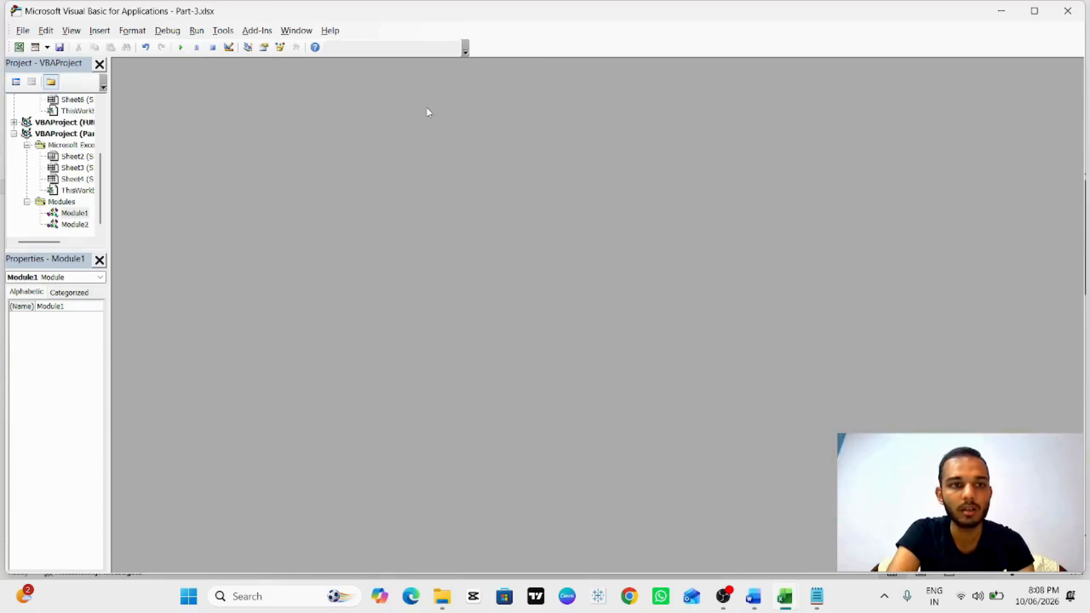
Step: Insert a new code module into the Part-3 VBA project
{"action": "left_click", "coordinate": [98, 33]}
{"action": "left_click", "coordinate": [129, 77]}
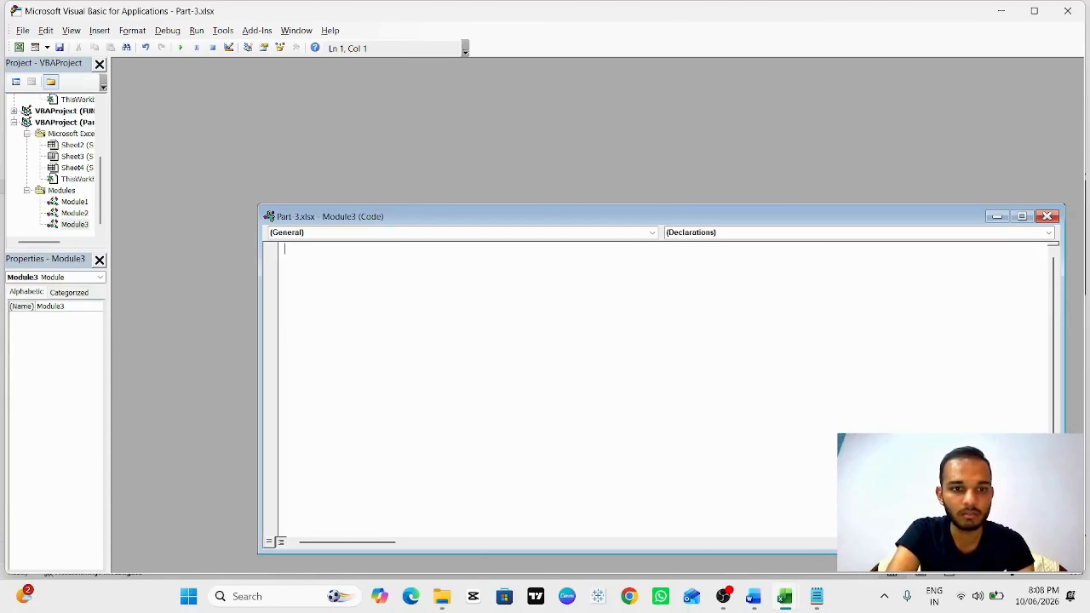
{"action": "key", "text": "alt+F11"}
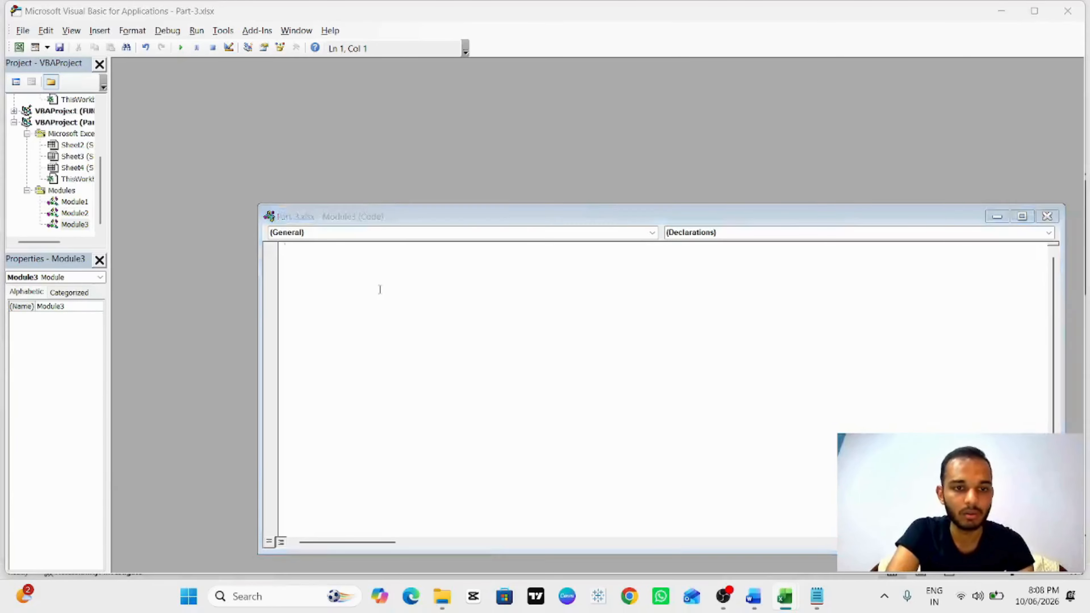
Step: Paste the copied AppendFilesIntoOneWorkbook macro code from the text file into Module3
{"action": "key", "text": "alt+Tab"}
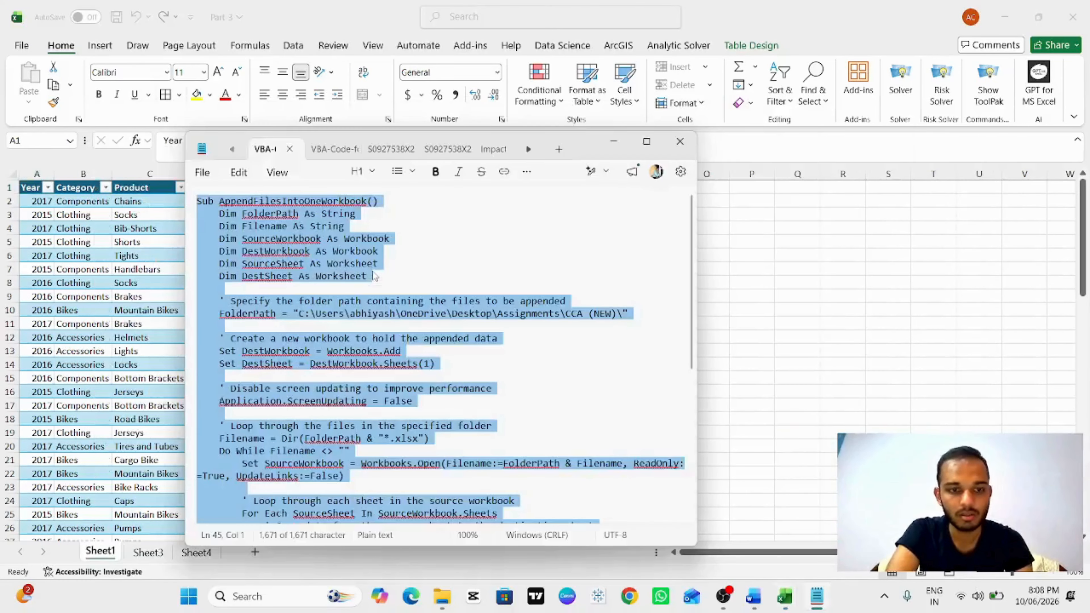
{"action": "key", "text": "alt+Tab"}
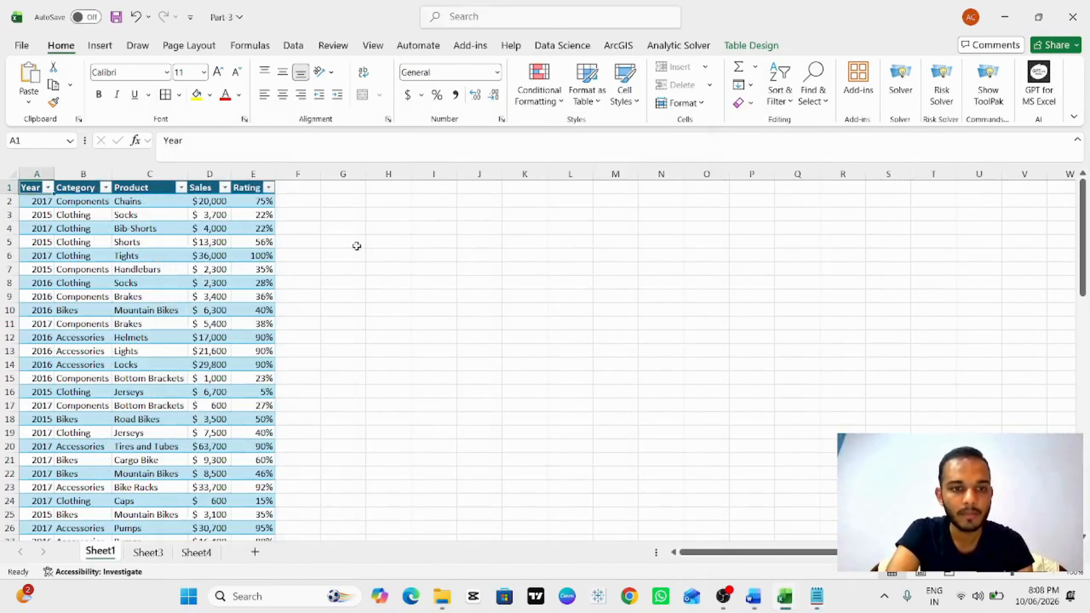
{"action": "key", "text": "Right"}
{"action": "key", "text": "alt+Tab"}
{"action": "key", "text": "Tab"}
{"action": "key", "text": "ctrl+v"}
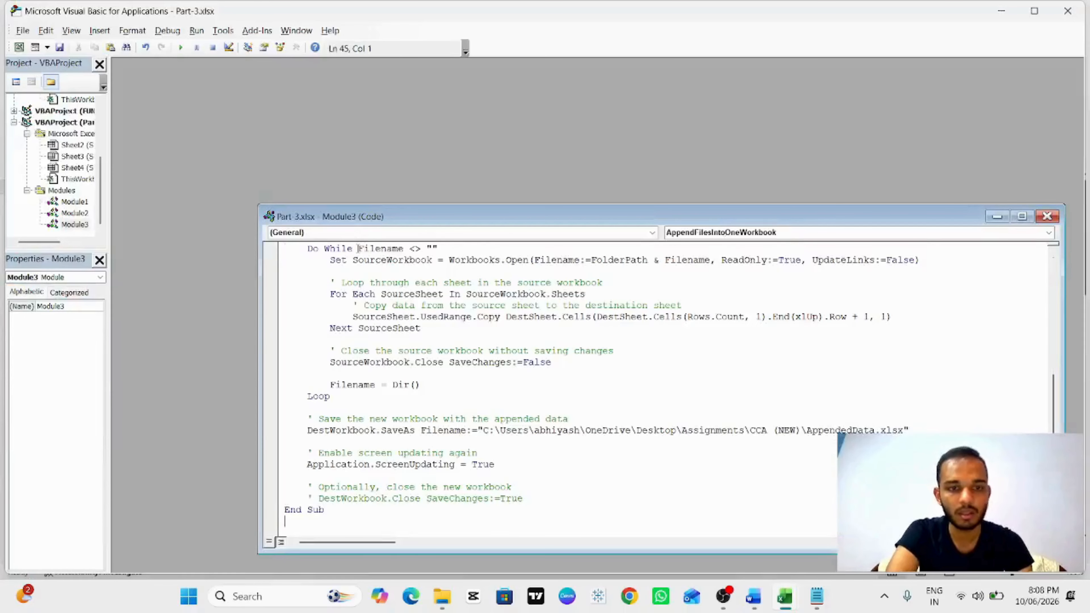
{"action": "scroll", "coordinate": [450, 368], "scroll_direction": "up", "scroll_amount": 7}
{"action": "scroll", "coordinate": [451, 368], "scroll_direction": "down", "scroll_amount": 7}
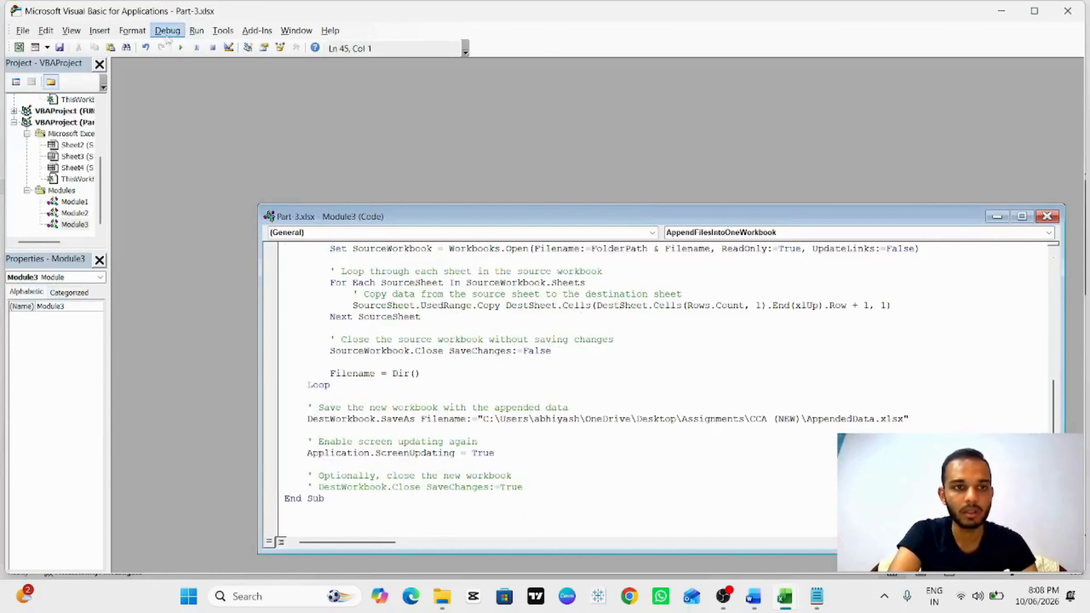
Step: Run the AppendFilesIntoOneWorkbook macro and end the run after the run-time error
{"action": "left_click", "coordinate": [181, 48]}
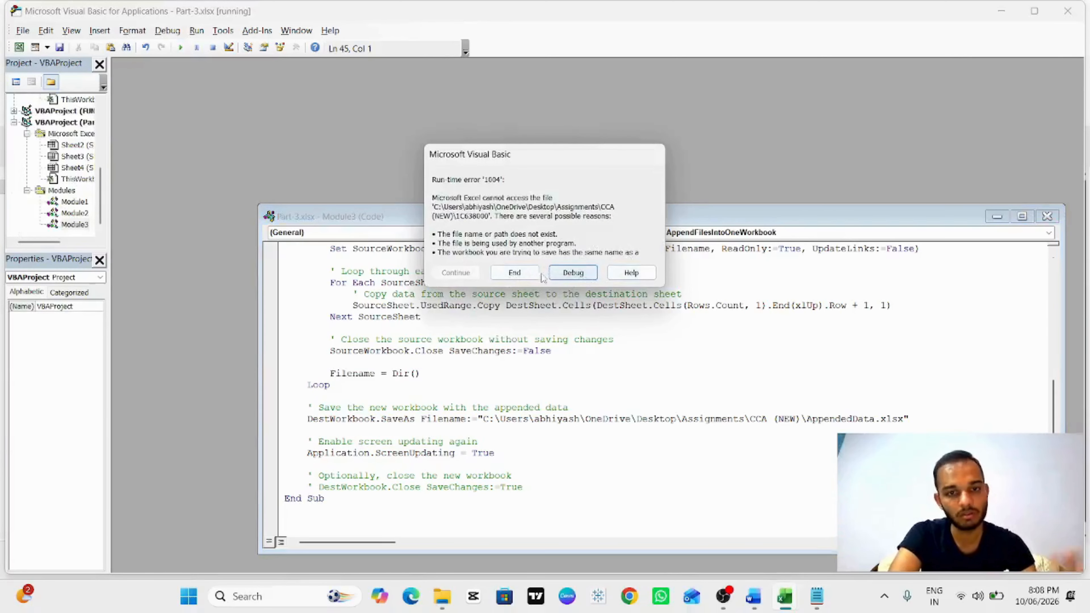
{"action": "left_click", "coordinate": [515, 273]}
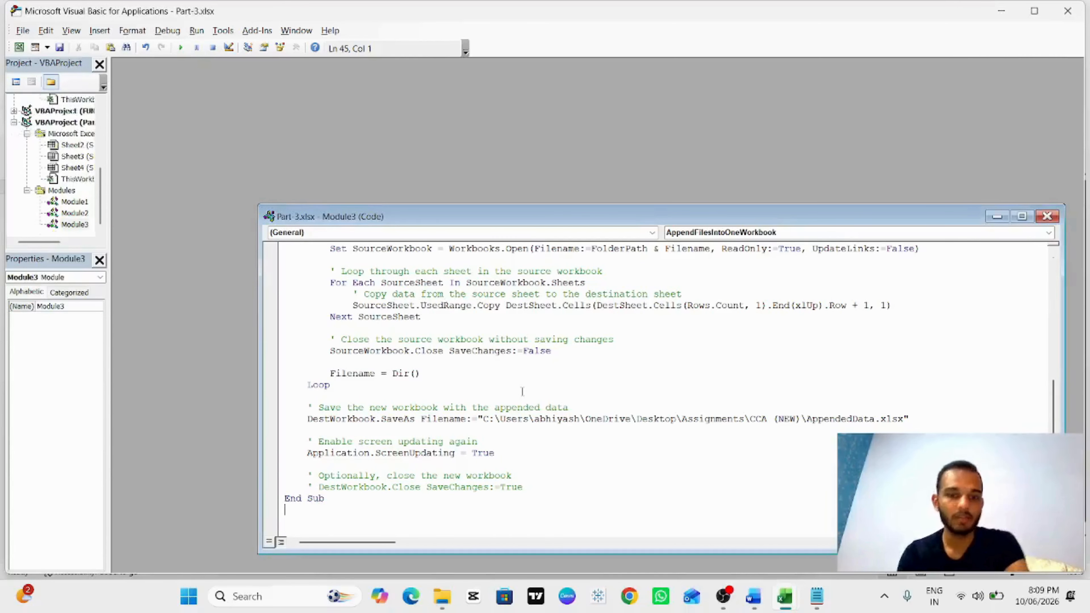
Step: Examine the FolderPath line at the top of the macro code
{"action": "scroll", "coordinate": [523, 392], "scroll_direction": "up", "scroll_amount": 3}
{"action": "scroll", "coordinate": [523, 391], "scroll_direction": "up", "scroll_amount": 4}
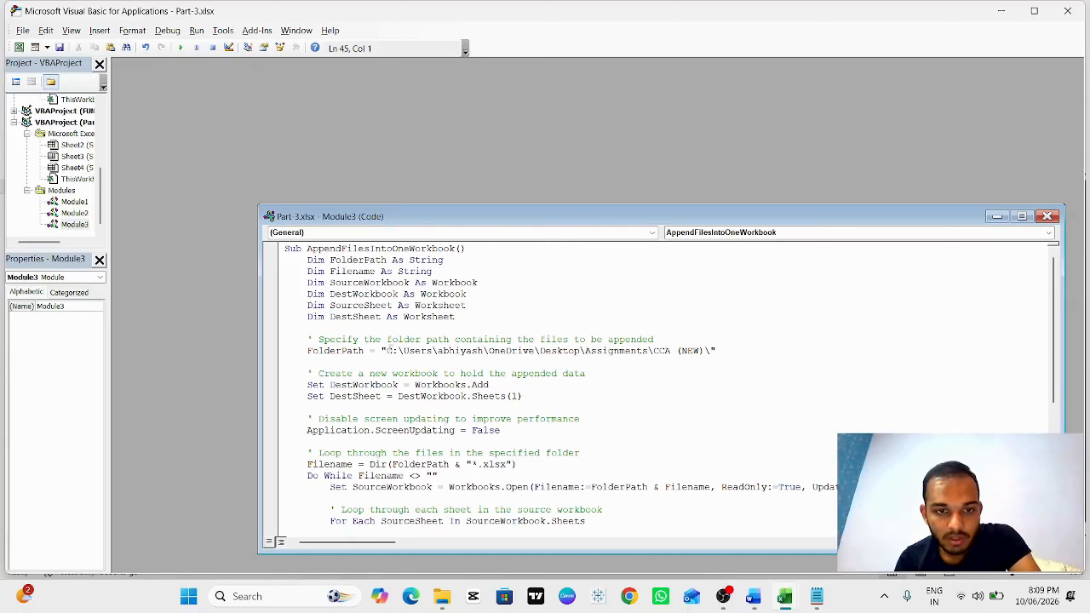
{"action": "left_click_drag", "start_coordinate": [385, 351], "coordinate": [712, 351]}
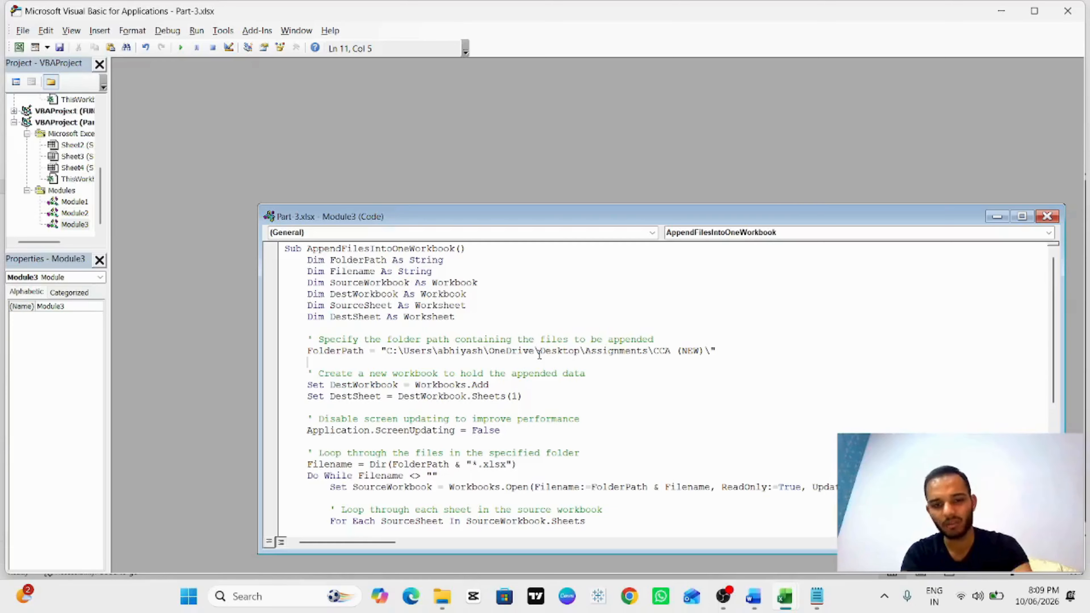
{"action": "left_click_drag", "start_coordinate": [1053, 297], "coordinate": [1056, 258]}
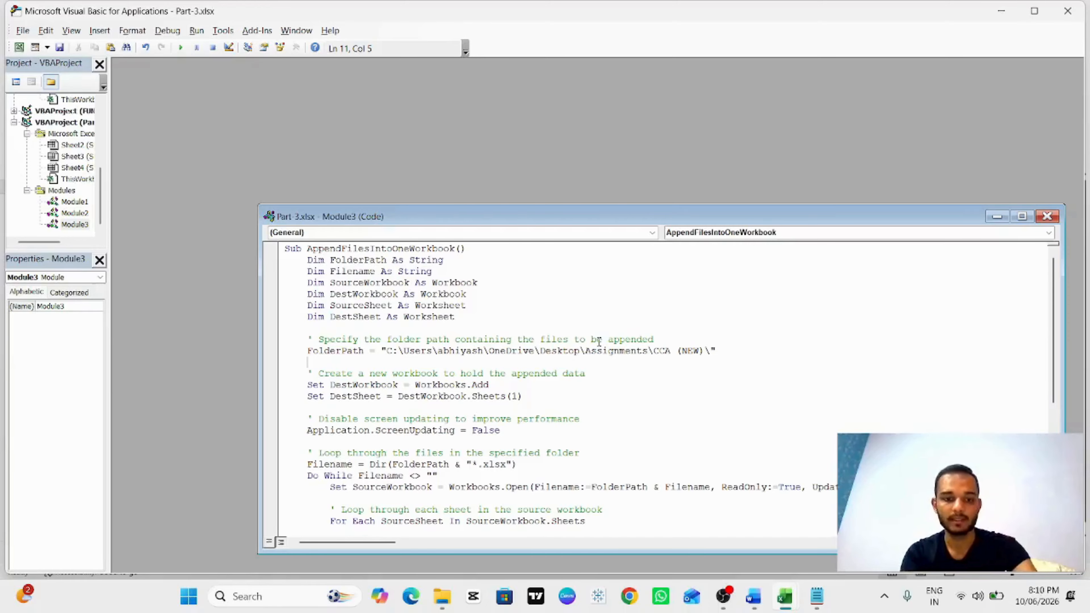
Step: Look through the new Book6 workbook and Part 3 workbook, then return to the VBA editor
{"action": "key", "text": "alt+F11"}
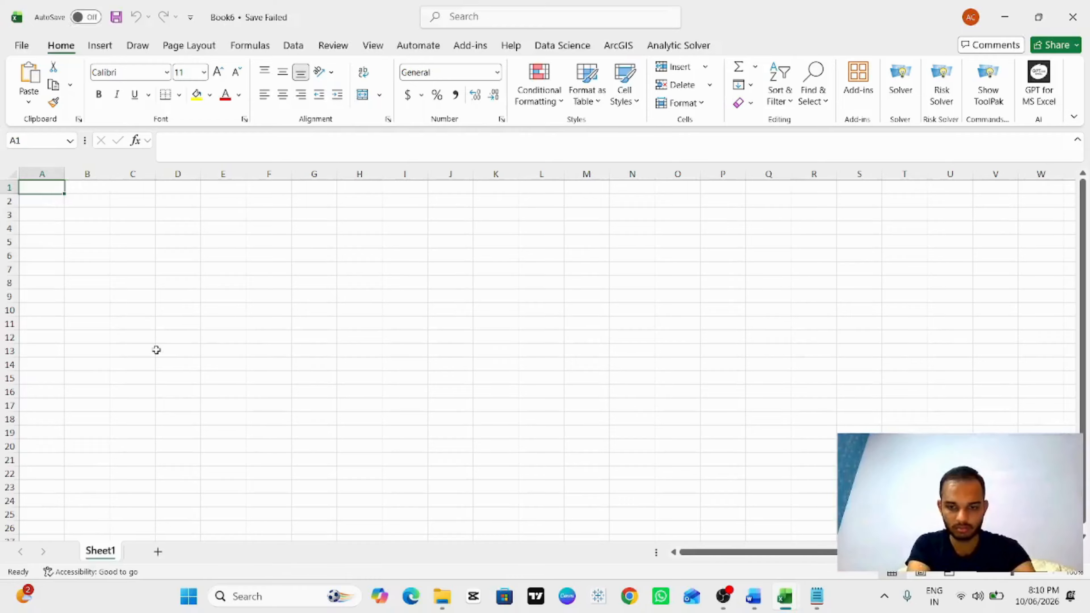
{"action": "key", "text": "alt+Tab"}
{"action": "key", "text": "alt+Tab"}
{"action": "key", "text": "alt+Tab"}
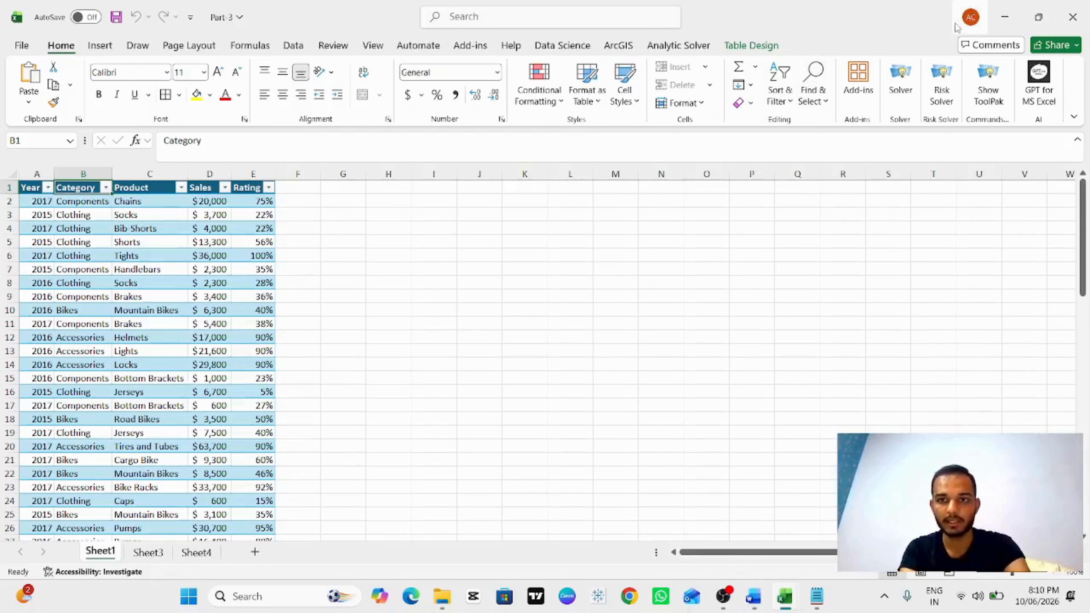
{"action": "key", "text": "alt+Tab"}
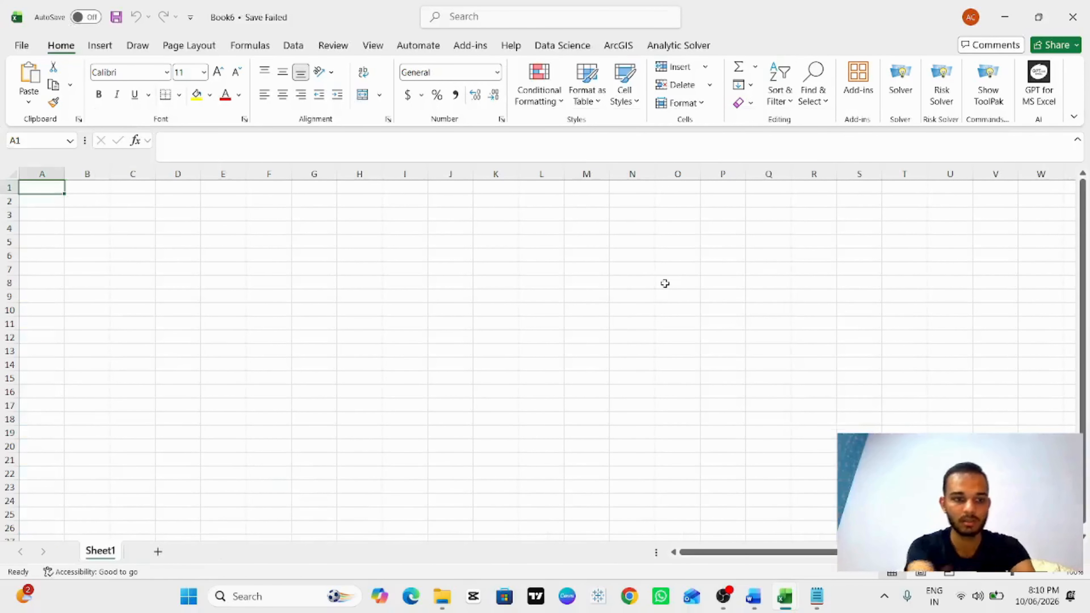
{"action": "key", "text": "alt+Tab"}
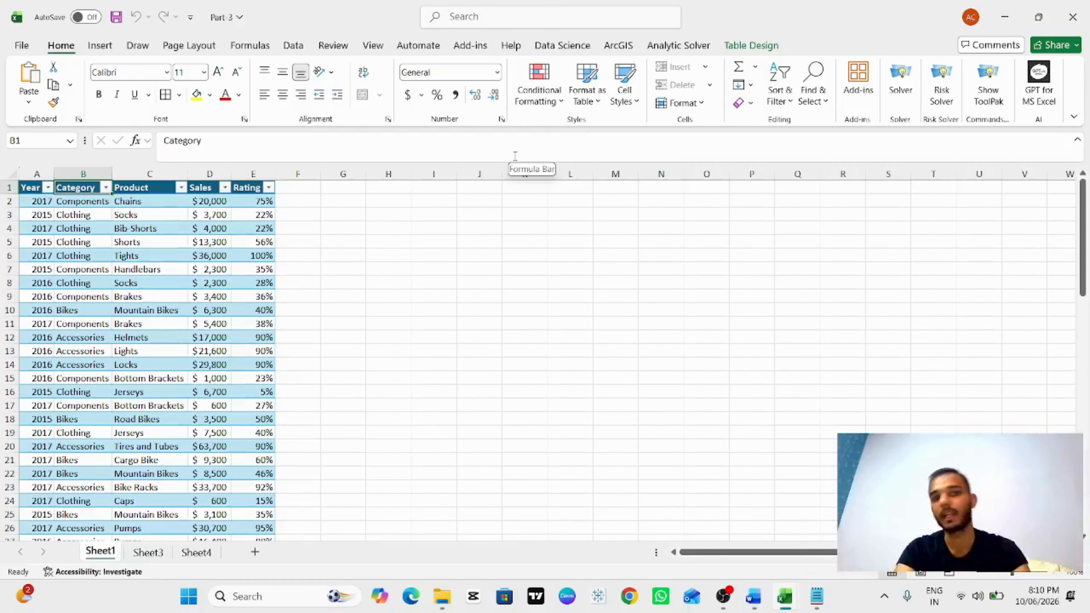
{"action": "key", "text": "alt+Tab"}
{"action": "key", "text": "alt+Tab"}
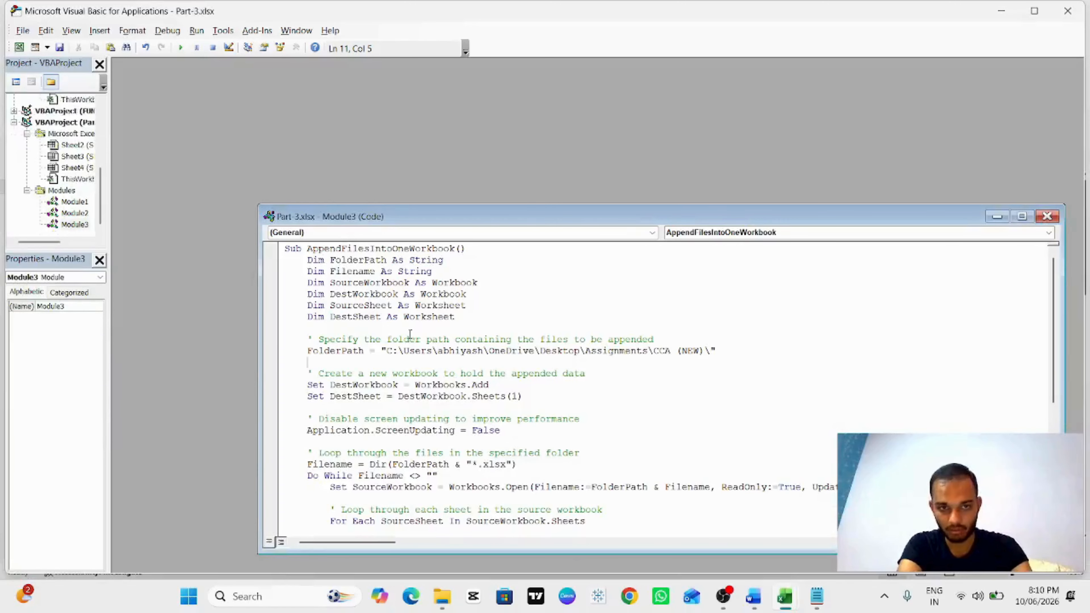
Step: Clear all code in Module3 and paste the macro code in again
{"action": "key", "text": "ctrl+a"}
{"action": "key", "text": "ctrl+c"}
{"action": "key", "text": "Delete"}
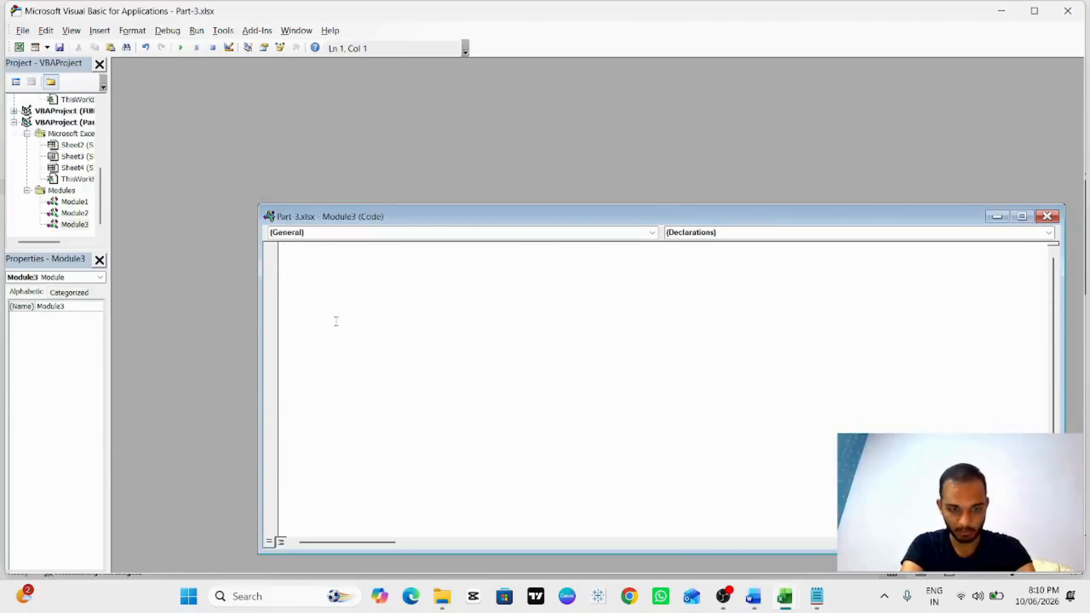
{"action": "key", "text": "ctrl+v"}
{"action": "scroll", "coordinate": [461, 312], "scroll_direction": "up", "scroll_amount": 10}
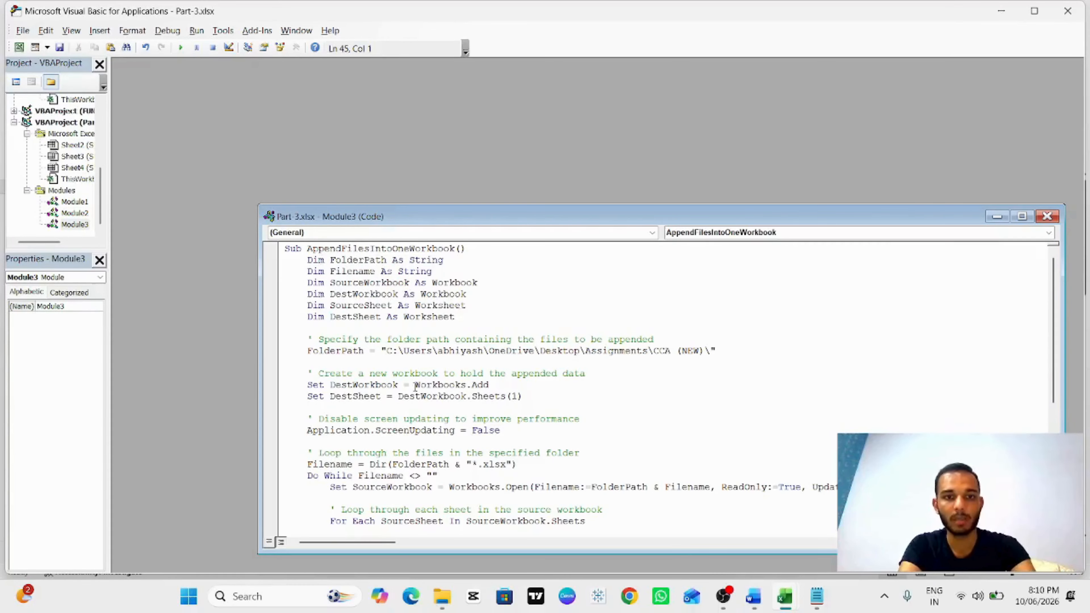
Step: Switch to the text file window containing the VBA append code
{"action": "key", "text": "alt+Tab"}
{"action": "key", "text": "Tab"}
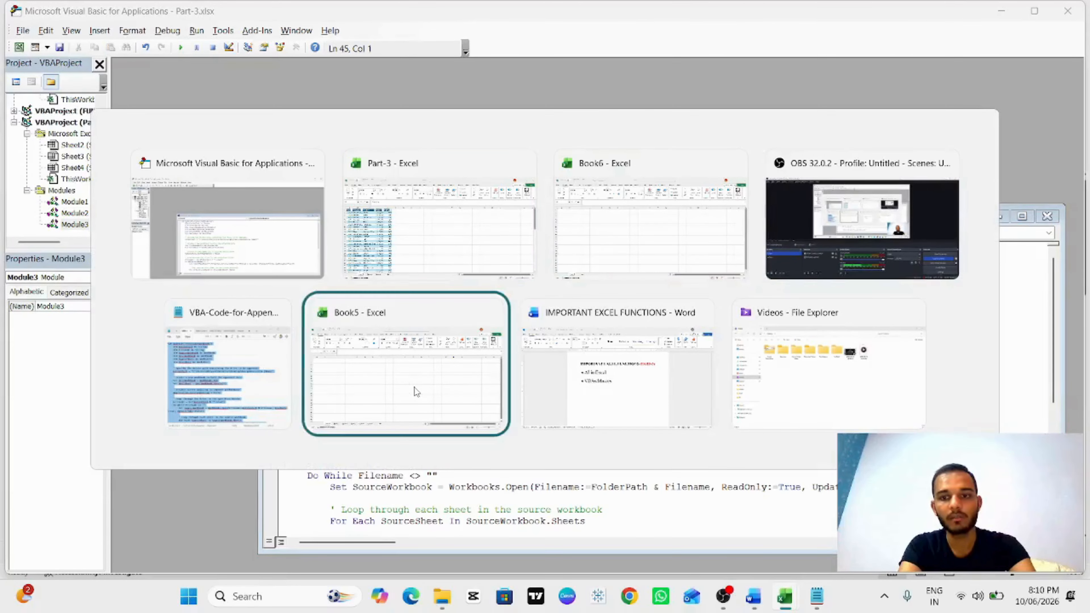
{"action": "key", "text": "Tab"}
{"action": "key", "text": "Tab"}
{"action": "key", "text": "Tab"}
{"action": "key", "text": "Tab"}
{"action": "key", "text": "Tab"}
{"action": "key", "text": "Tab"}
{"action": "key", "text": "Tab"}
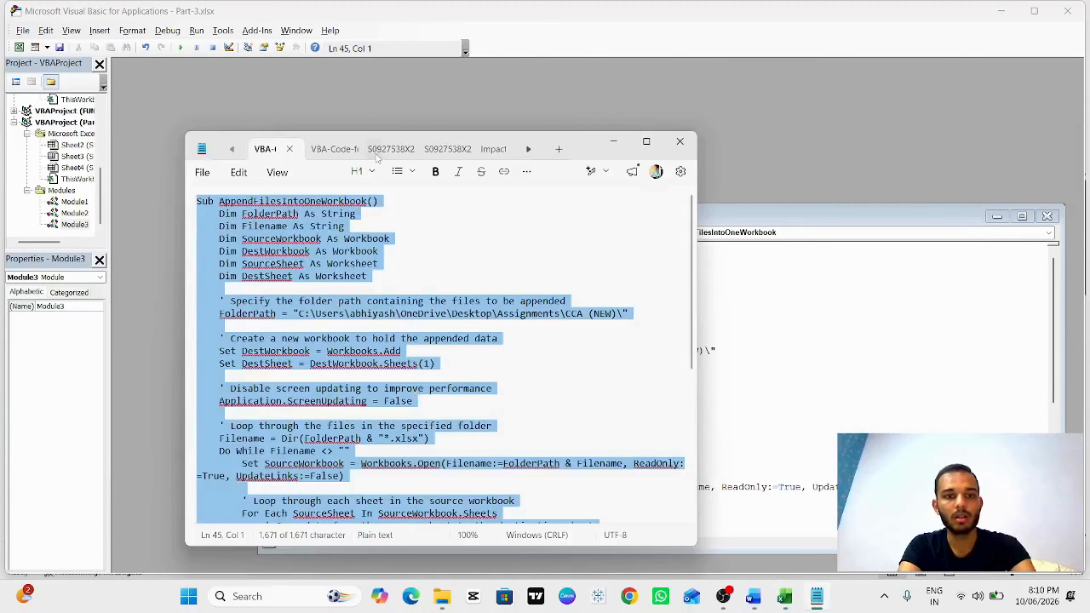
Step: Open File Explorer and navigate to the Important Codes folder on New Volume (D:)
{"action": "left_click", "coordinate": [442, 596]}
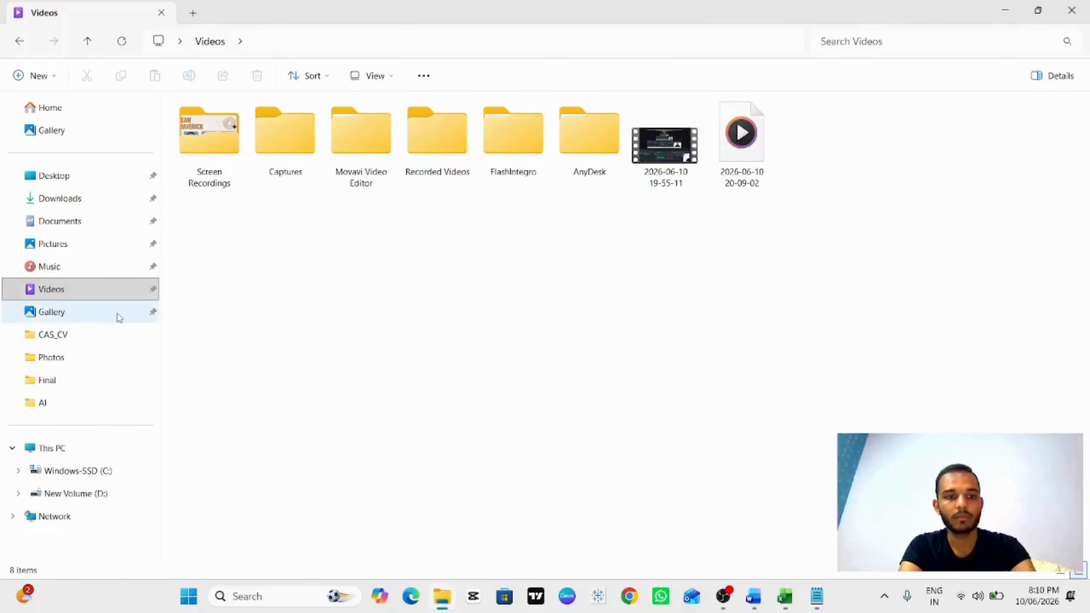
{"action": "left_click", "coordinate": [86, 499]}
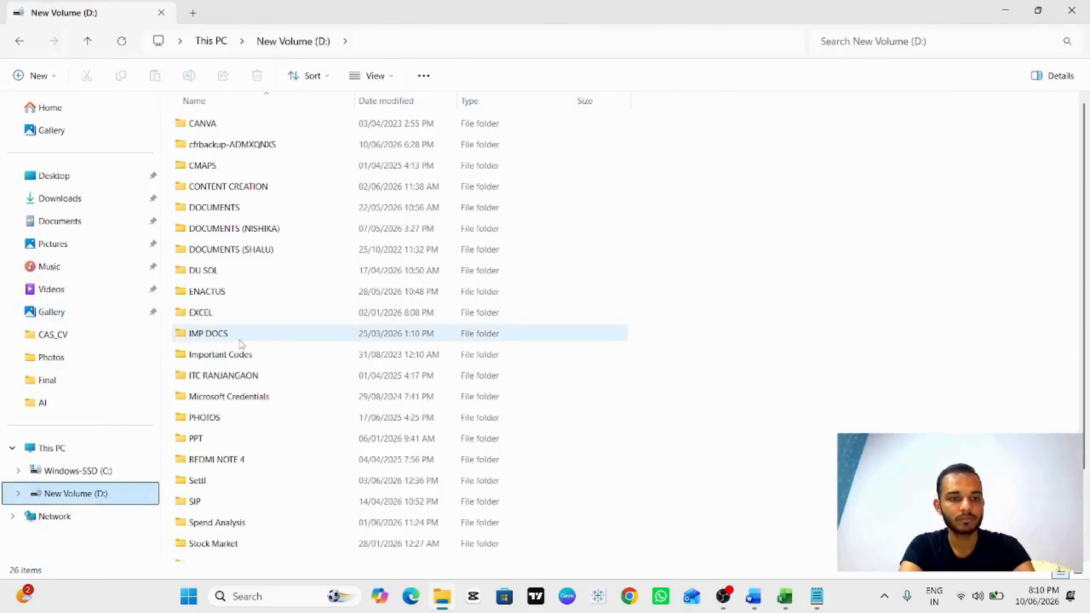
{"action": "left_click", "coordinate": [232, 334]}
{"action": "key", "text": "s"}
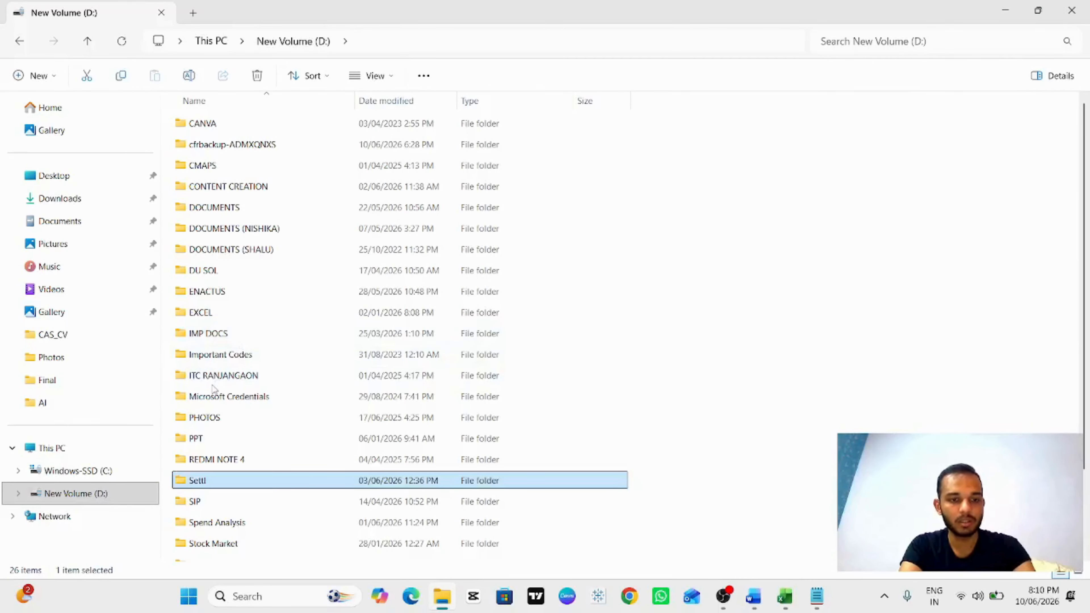
{"action": "key", "text": "i"}
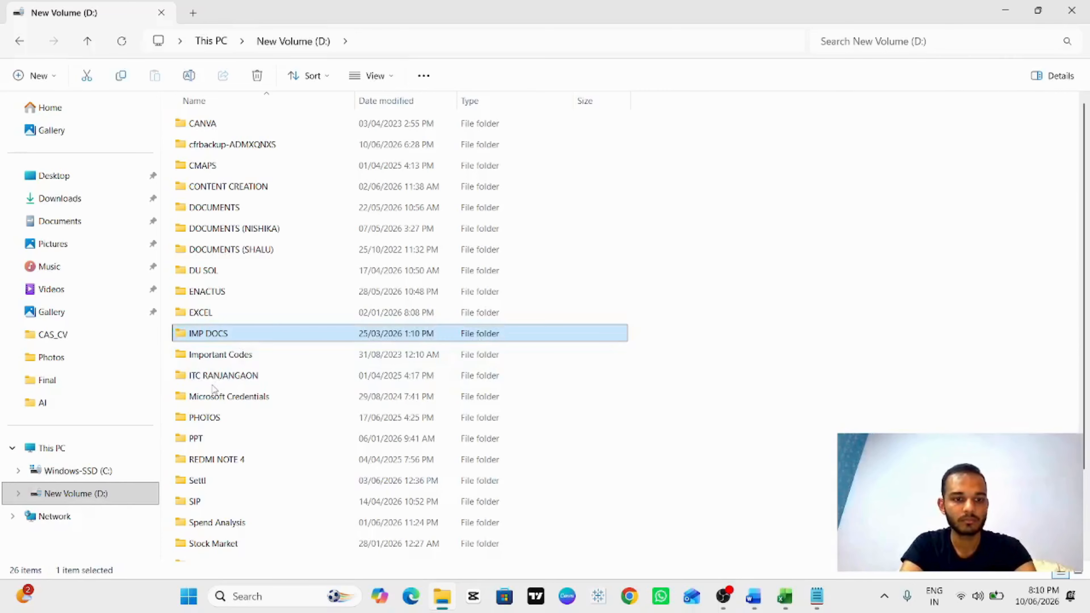
{"action": "key", "text": "i"}
{"action": "key", "text": "Return"}
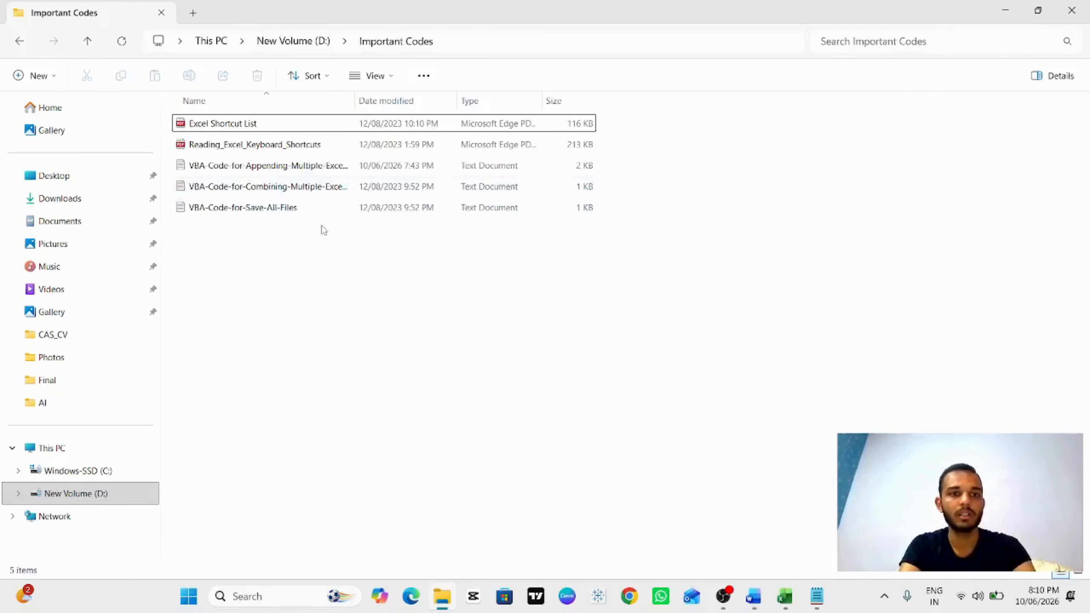
Step: Select each VBA code text file in the Important Codes folder, then return to the VBA editor
{"action": "left_click", "coordinate": [264, 169]}
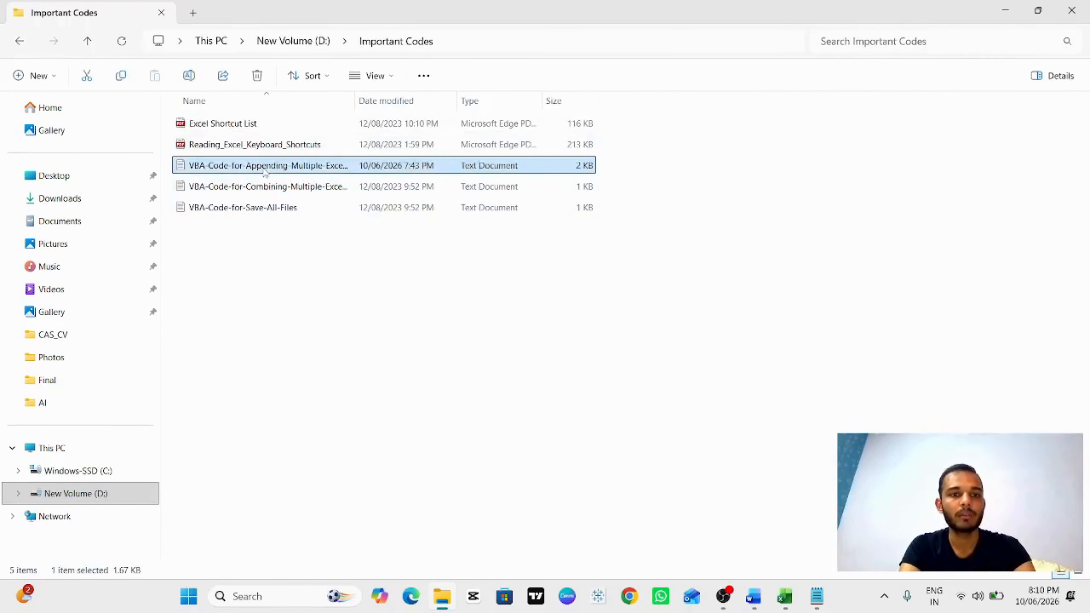
{"action": "left_click", "coordinate": [287, 192]}
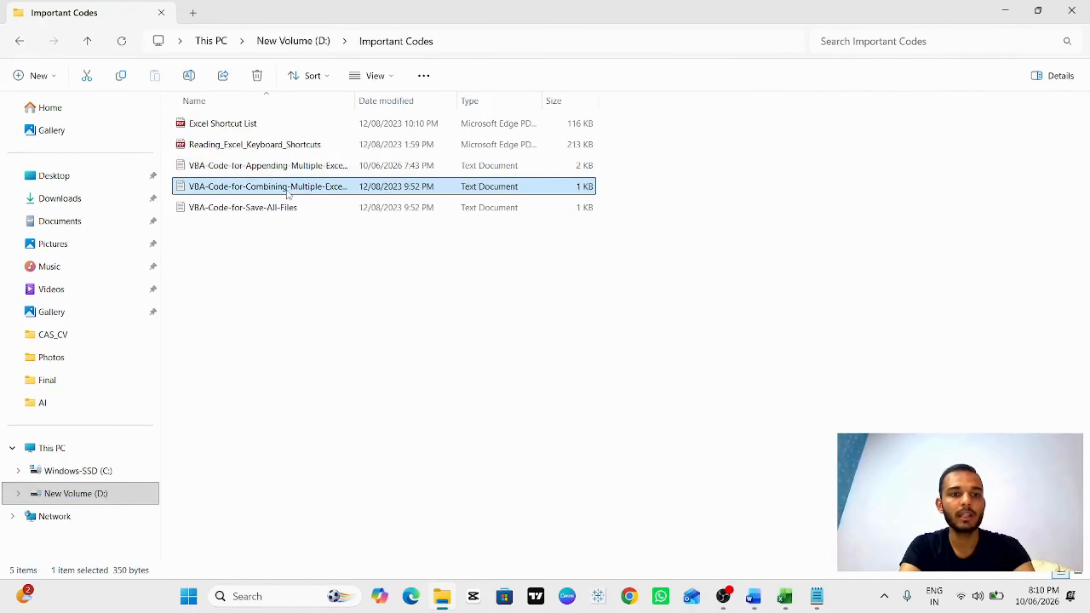
{"action": "left_click", "coordinate": [258, 208]}
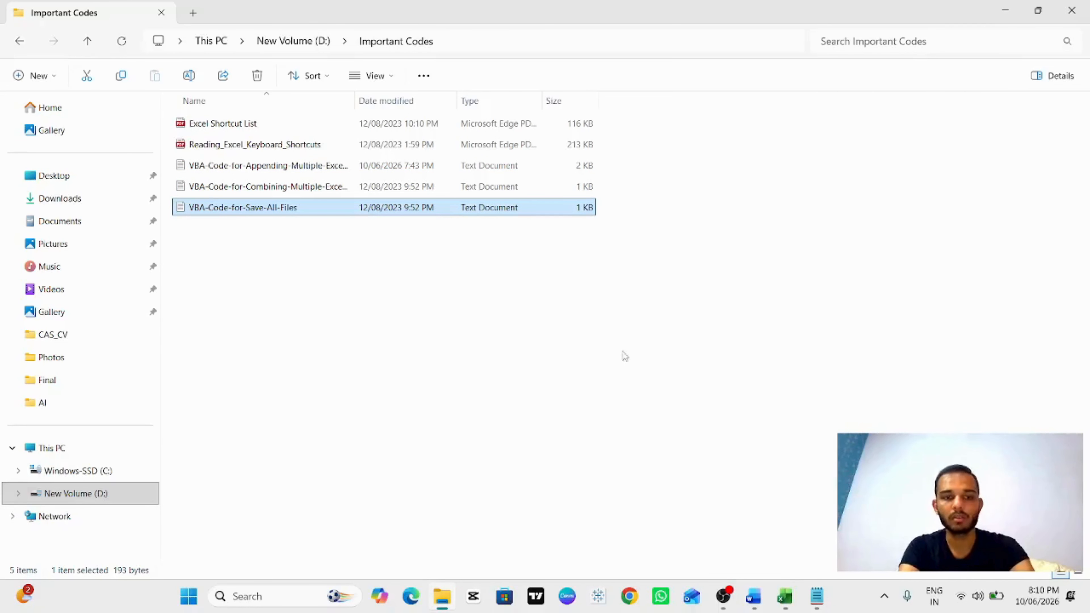
{"action": "key", "text": "alt+Tab"}
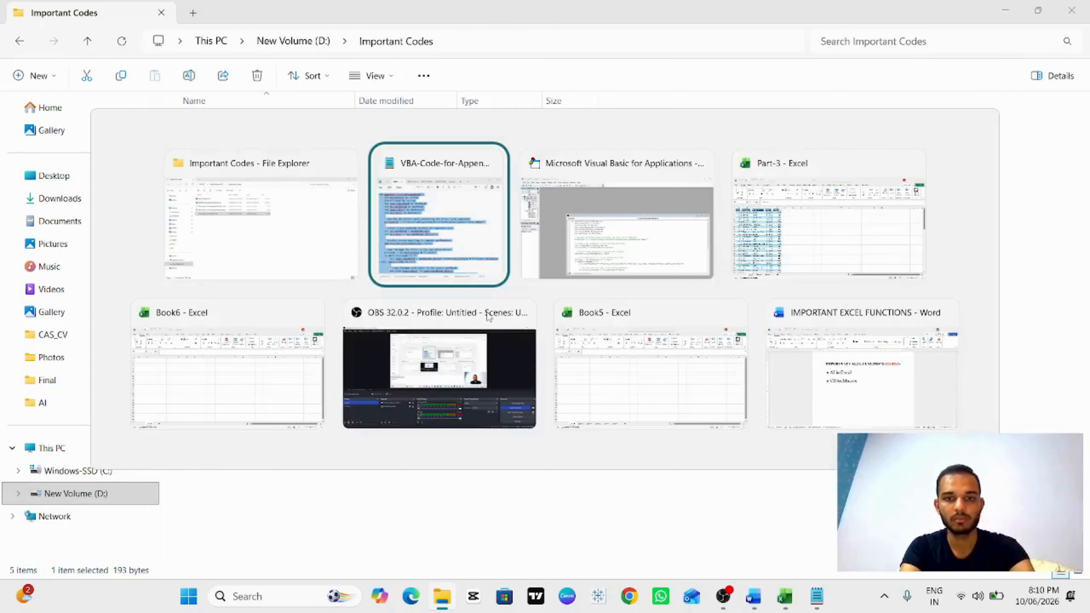
{"action": "key", "text": "alt+Tab"}
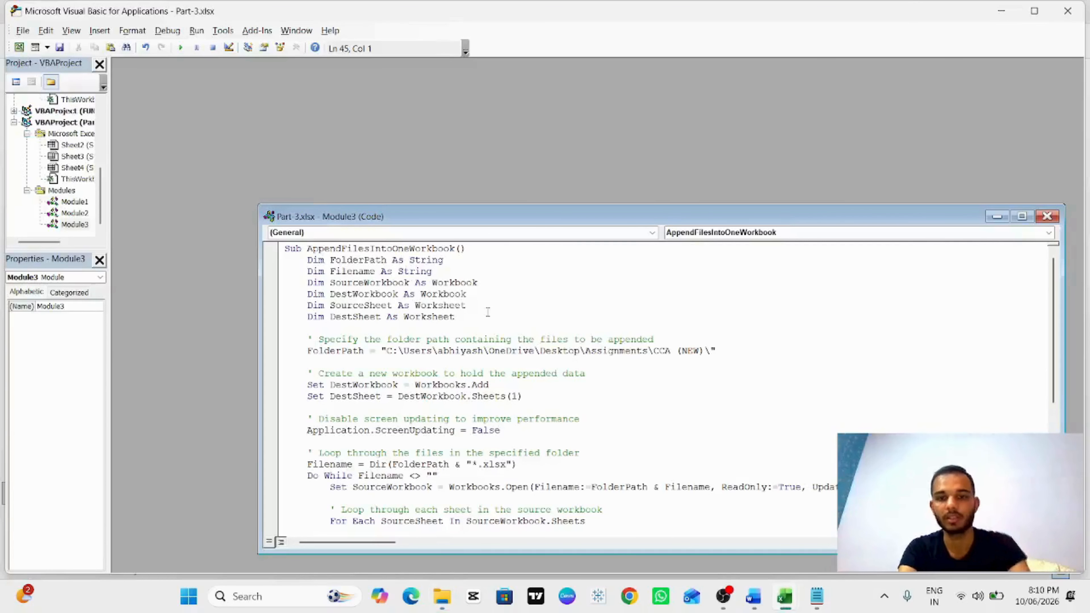
Step: Switch to the IMPORTANT EXCEL FUNCTIONS Word document and view its Part-3 topic list
{"action": "scroll", "coordinate": [482, 308], "scroll_direction": "down", "scroll_amount": 1}
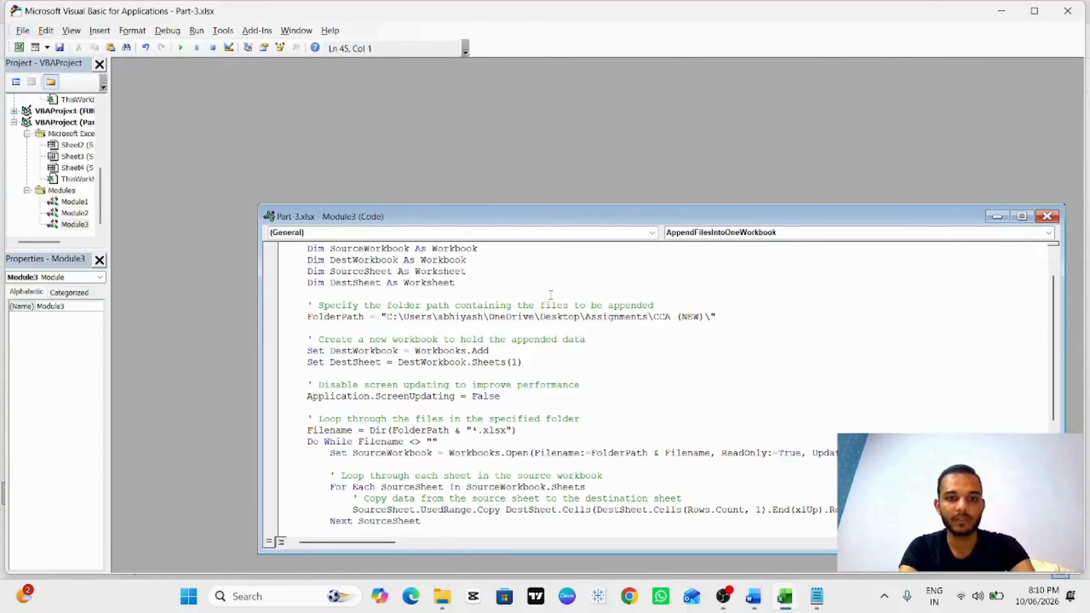
{"action": "key", "text": "alt+Tab"}
{"action": "key", "text": "Tab"}
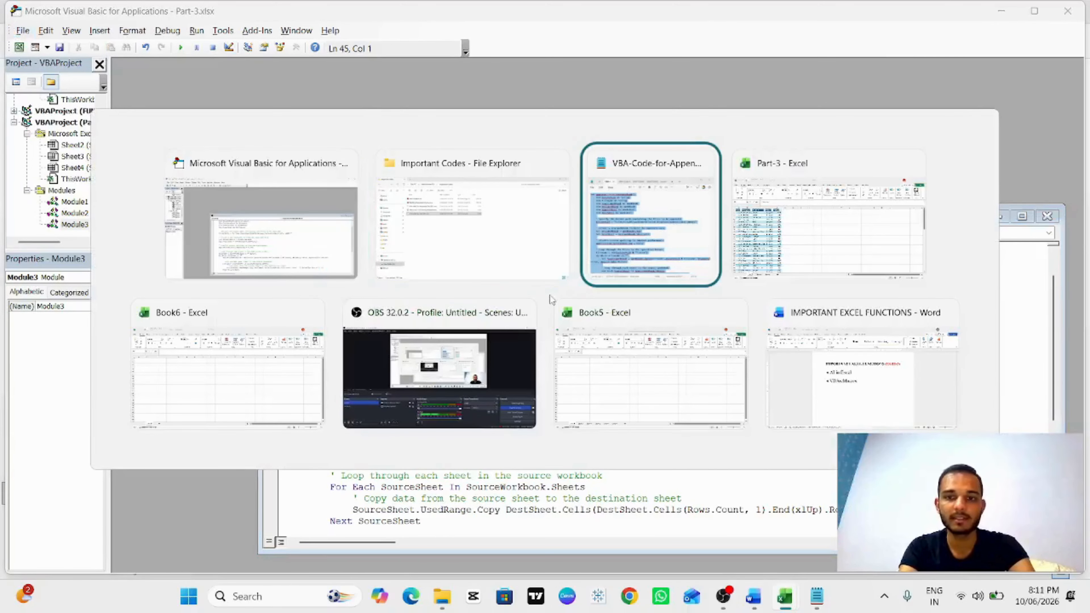
{"action": "key", "text": "Tab"}
{"action": "key", "text": "Tab"}
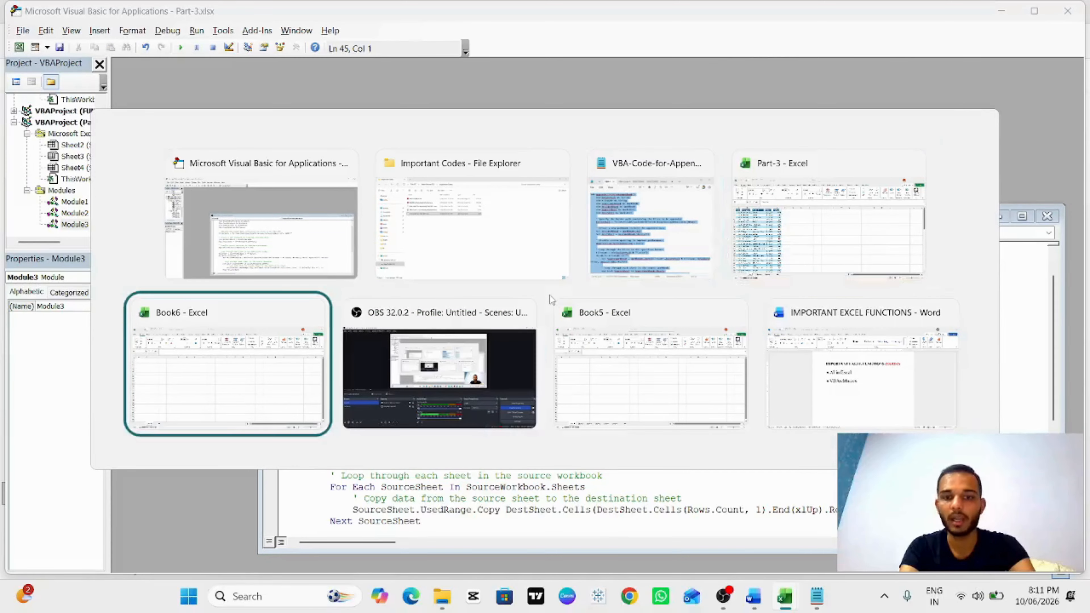
{"action": "key", "text": "Tab"}
{"action": "key", "text": "Tab"}
{"action": "key", "text": "Tab"}
{"action": "scroll", "coordinate": [516, 267], "scroll_direction": "up", "scroll_amount": 4}
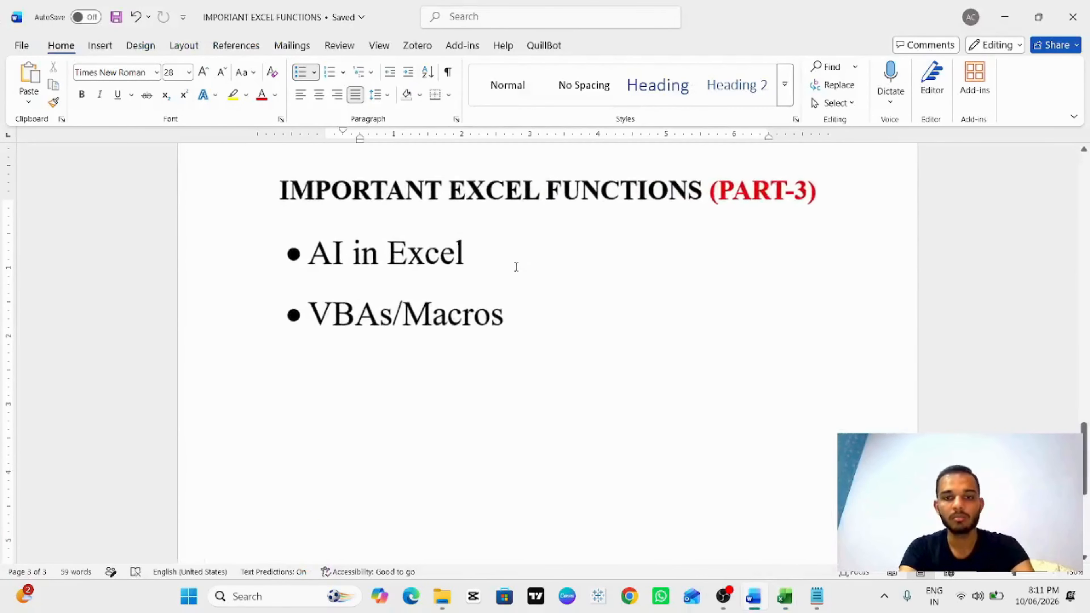
{"action": "scroll", "coordinate": [516, 267], "scroll_direction": "up", "scroll_amount": 2}
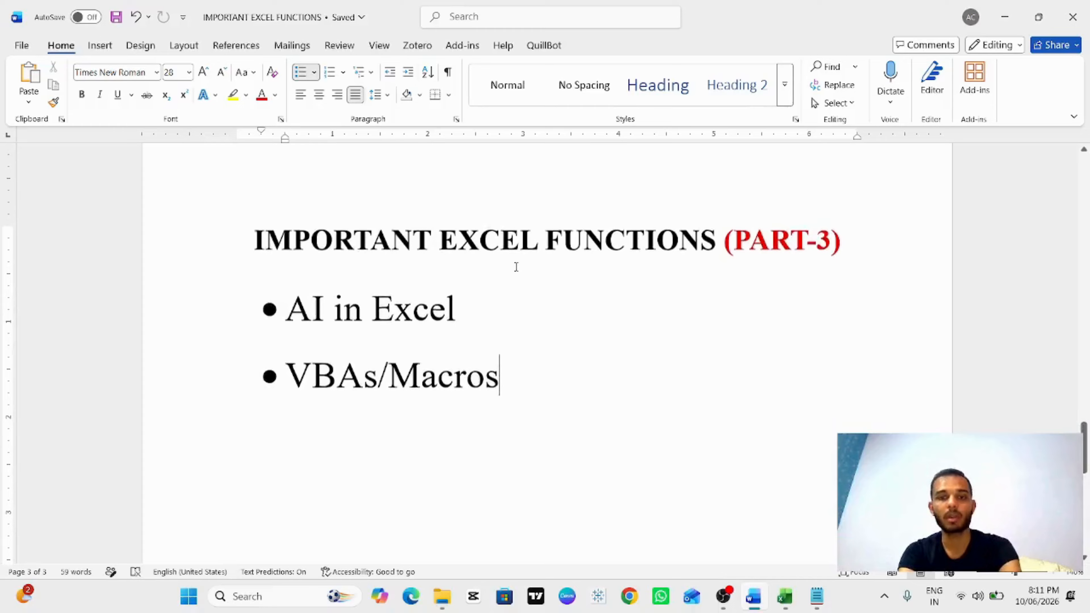